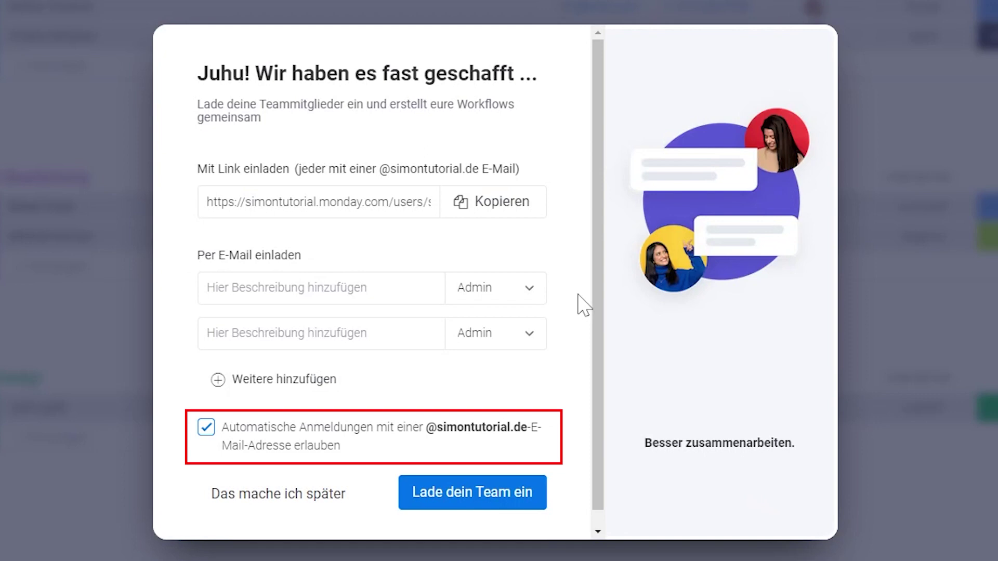
Skip the team invitation for now and start naming the new board with "Produ"
{"action": "scroll", "coordinate": [584, 305], "scroll_direction": "down", "scroll_amount": 1}
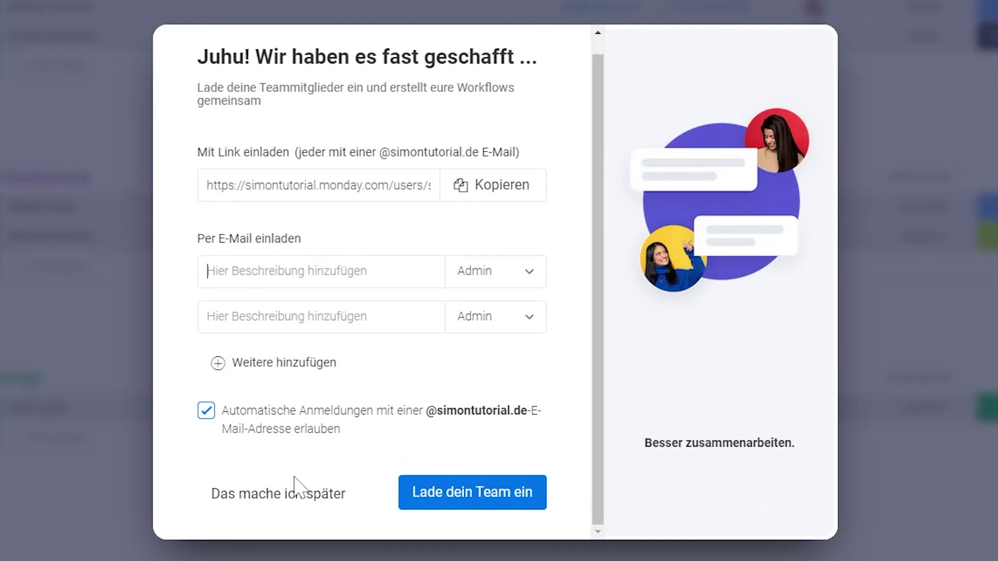
{"action": "left_click", "coordinate": [262, 503]}
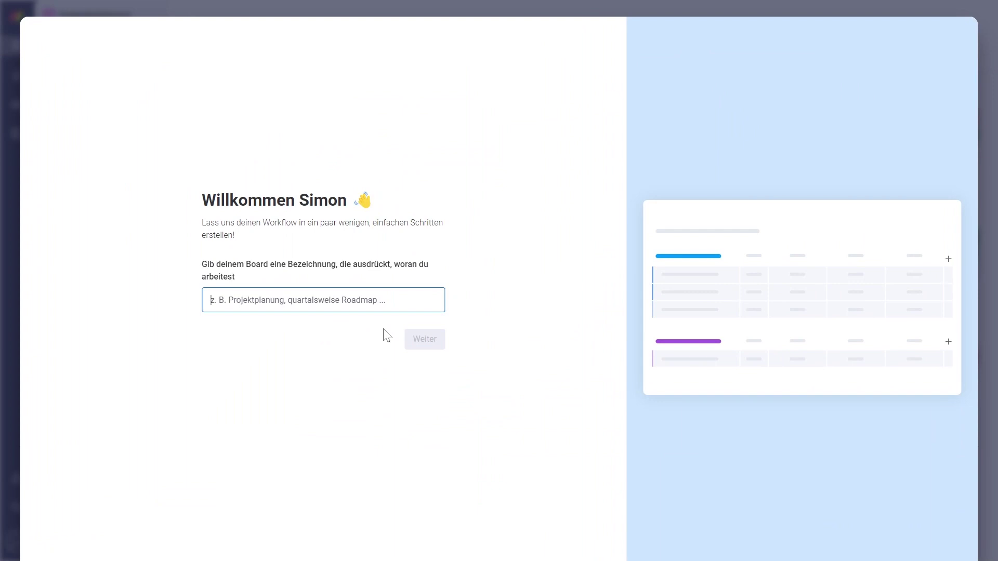
{"action": "type", "text": "Produ"}
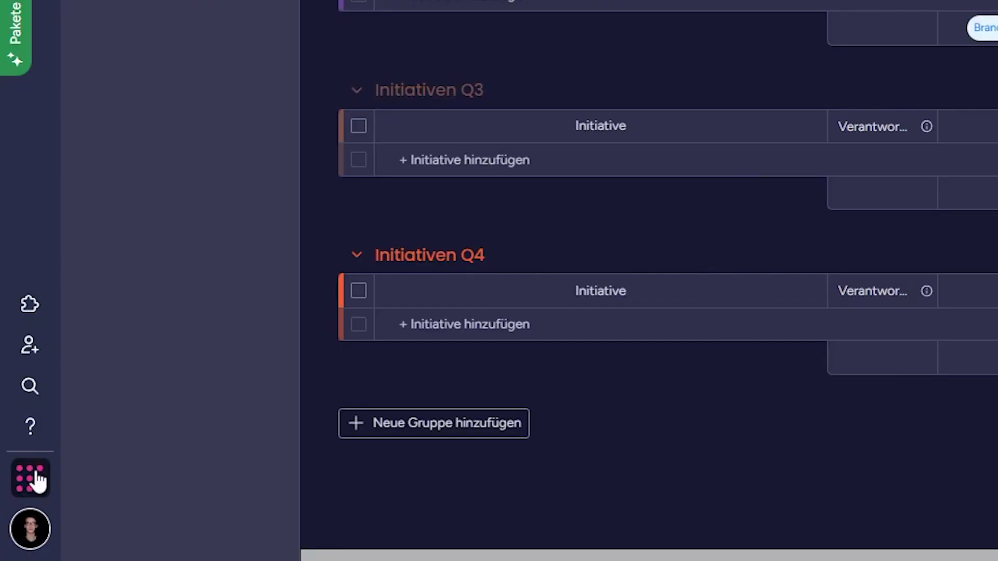
View the installed monday products and the profile menu
{"action": "left_click", "coordinate": [34, 477]}
{"action": "mouse_move", "coordinate": [316, 364]}
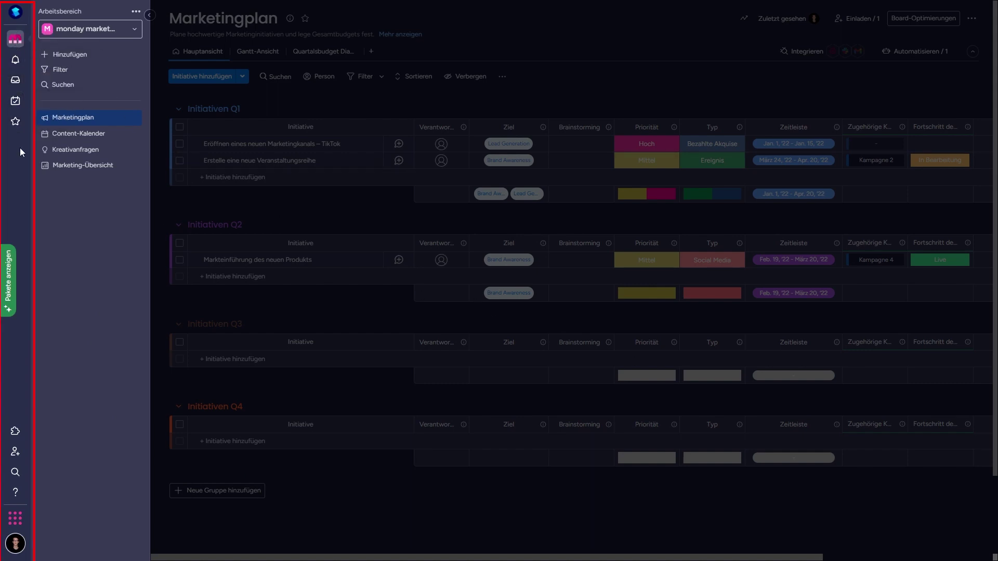
{"action": "left_click", "coordinate": [14, 542]}
{"action": "left_click", "coordinate": [14, 543]}
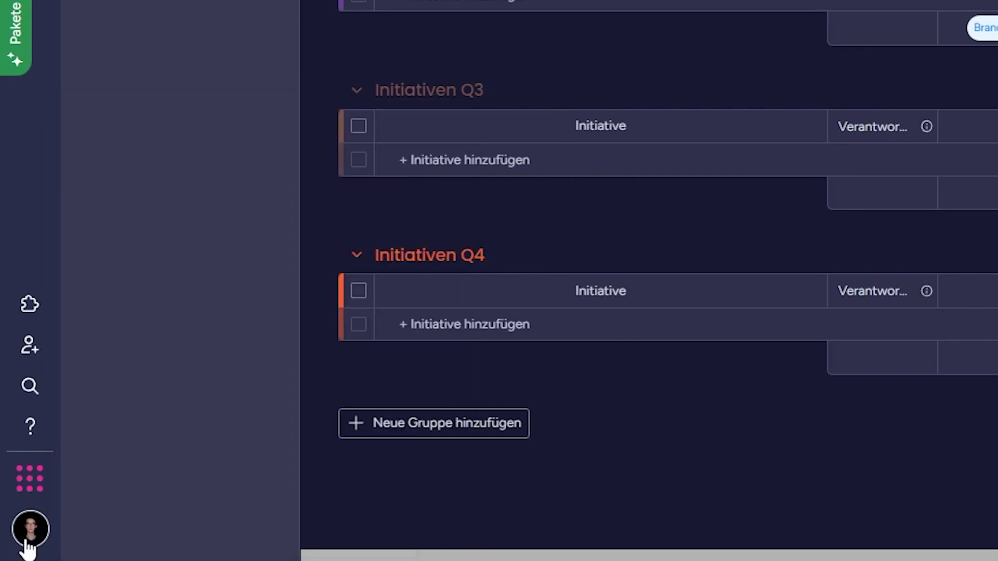
{"action": "left_click", "coordinate": [37, 492]}
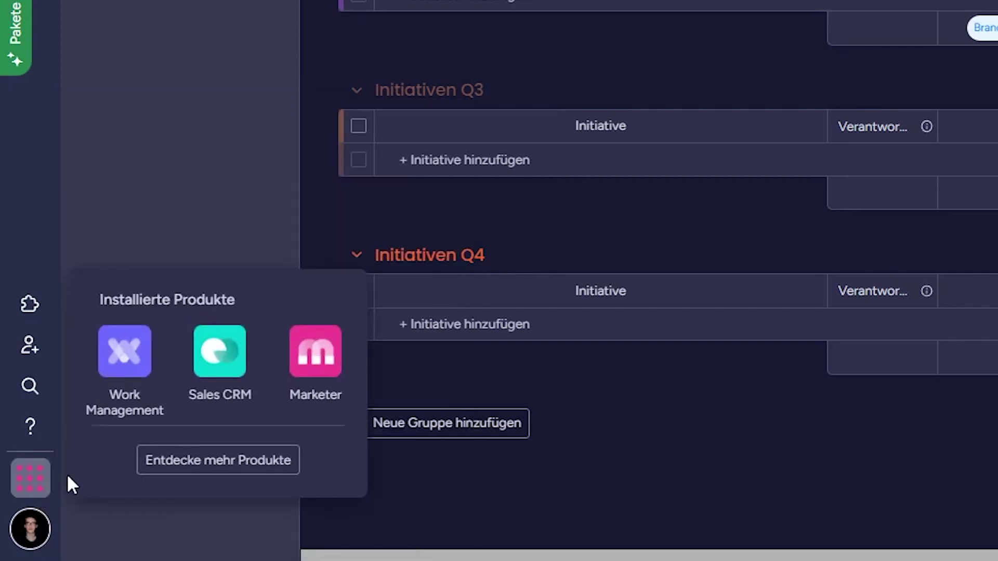
{"action": "left_click", "coordinate": [26, 490]}
View the help resources and open the account-wide search
{"action": "left_click", "coordinate": [28, 429]}
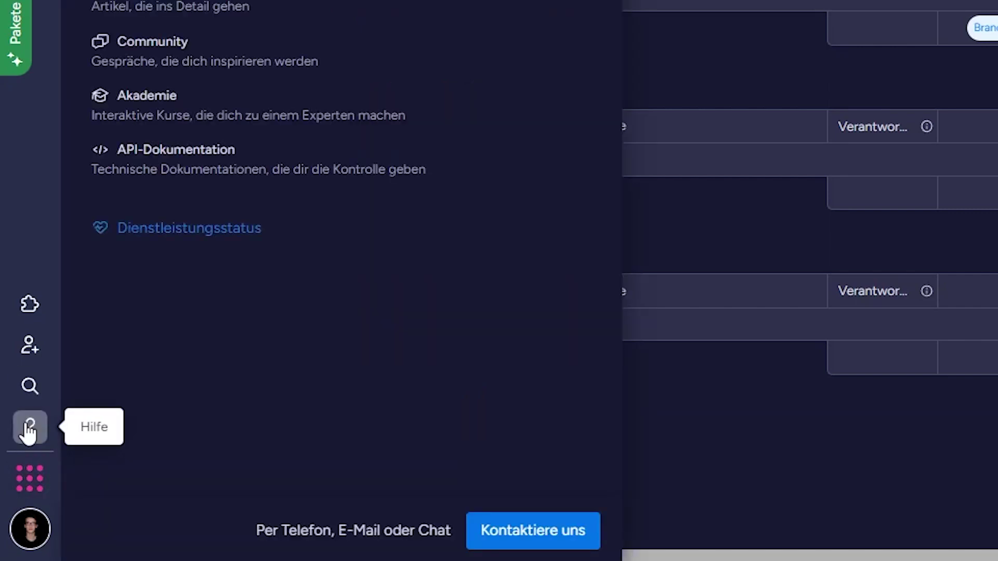
{"action": "left_click", "coordinate": [15, 493]}
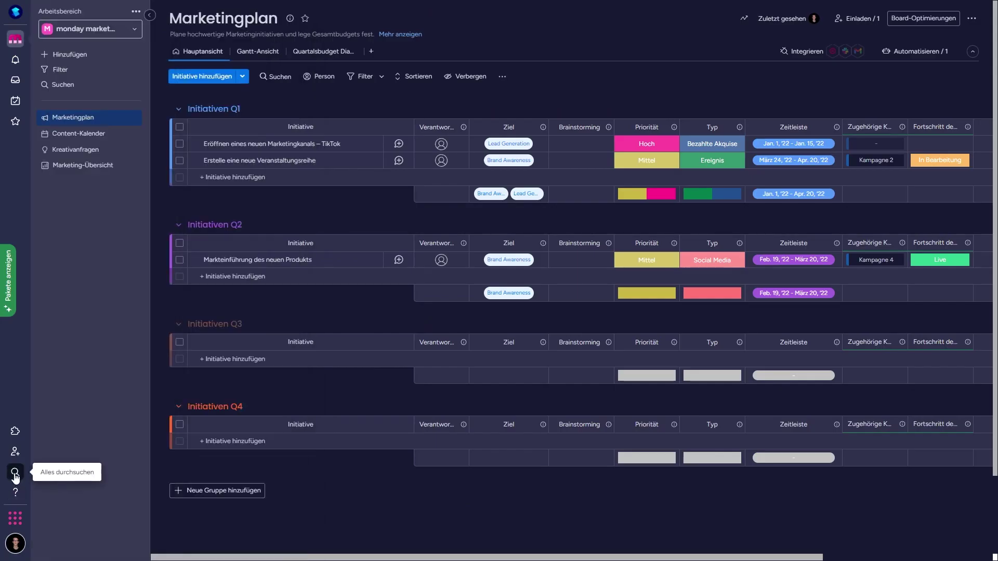
{"action": "left_click", "coordinate": [15, 474]}
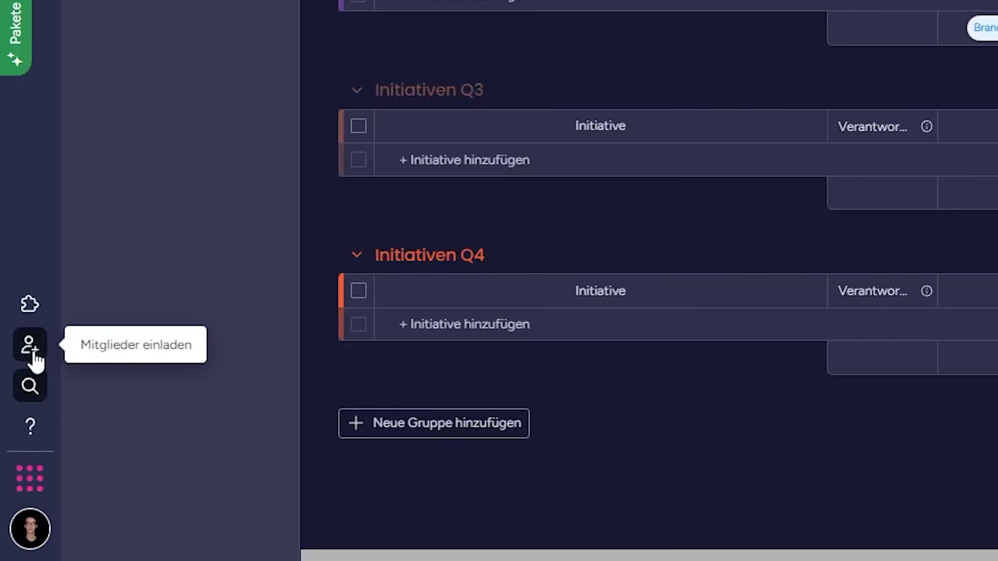
View the product choices in the member invitation and look at the app marketplace
{"action": "left_click", "coordinate": [31, 351]}
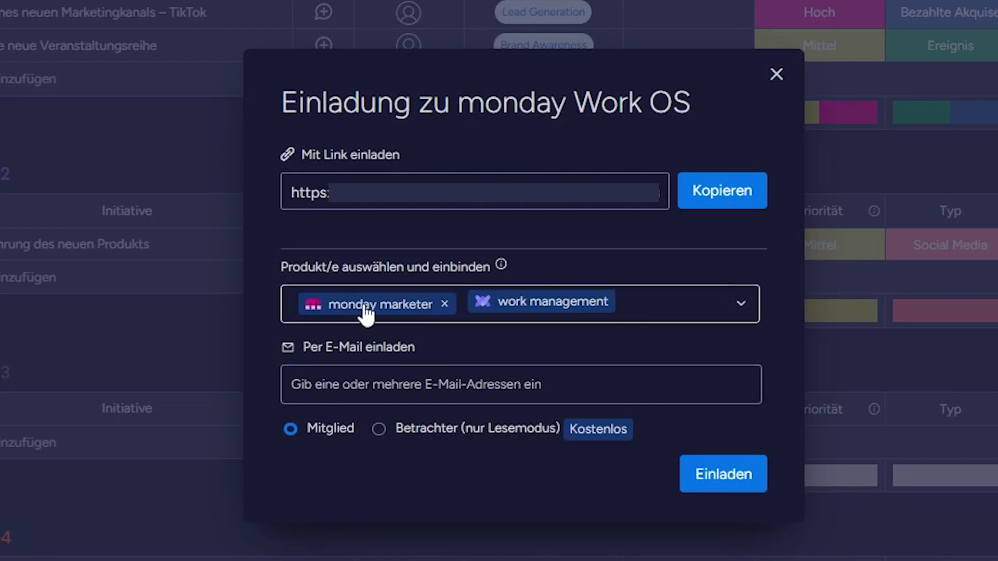
{"action": "left_click", "coordinate": [646, 312]}
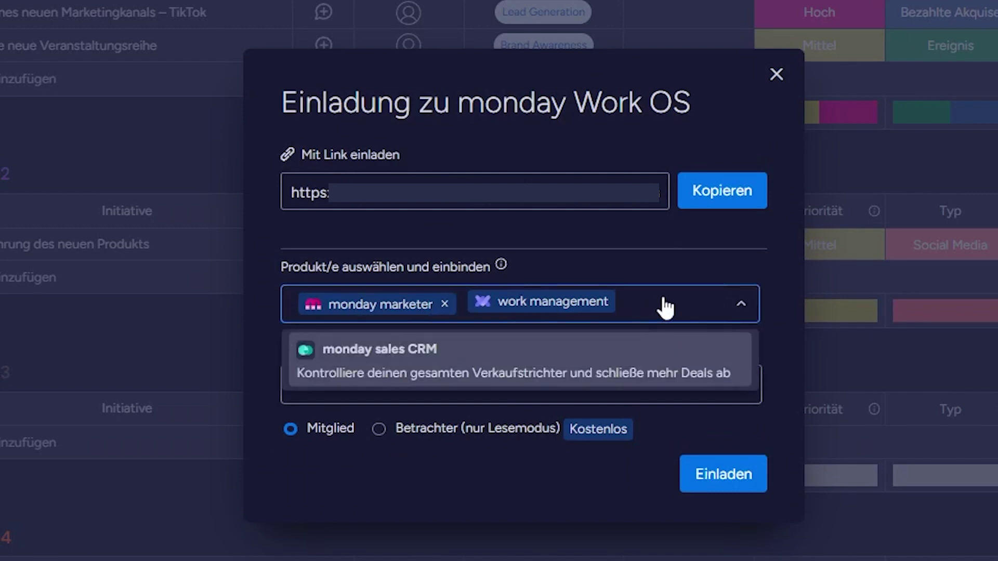
{"action": "left_click", "coordinate": [666, 307]}
{"action": "key", "text": "Escape"}
{"action": "left_click", "coordinate": [31, 313]}
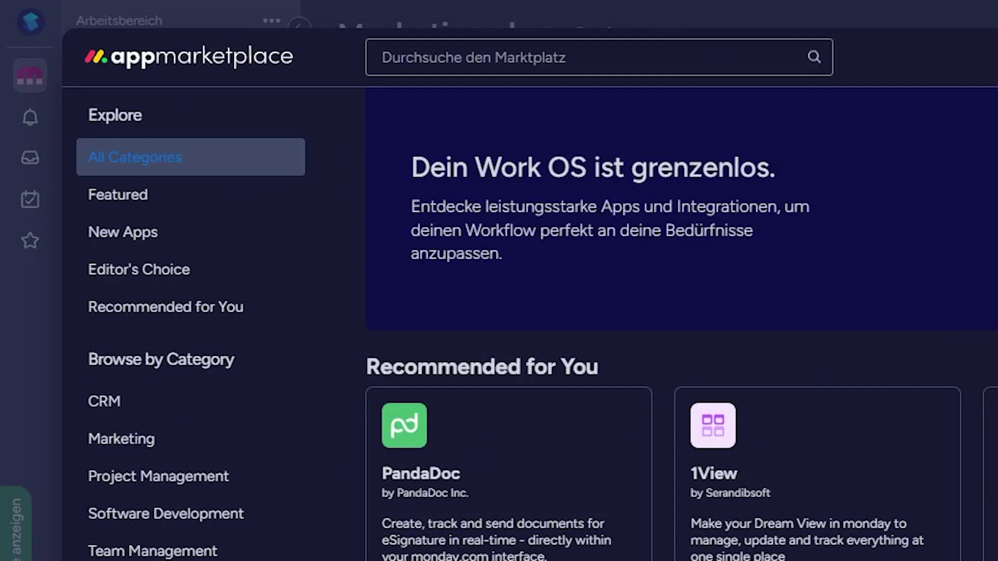
{"action": "key", "text": "Escape"}
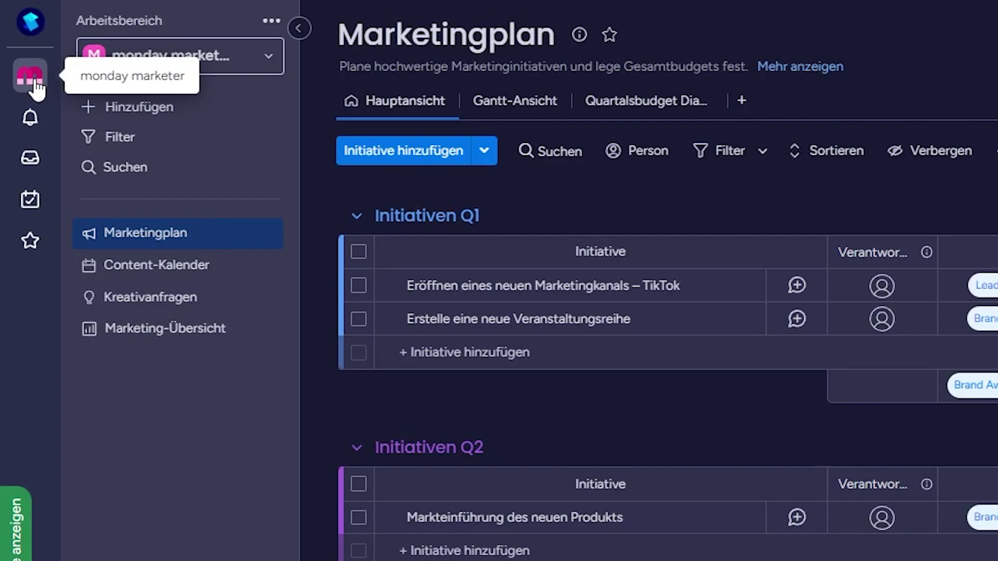
View the notifications and the inbox with updates from all boards
{"action": "left_click", "coordinate": [30, 130]}
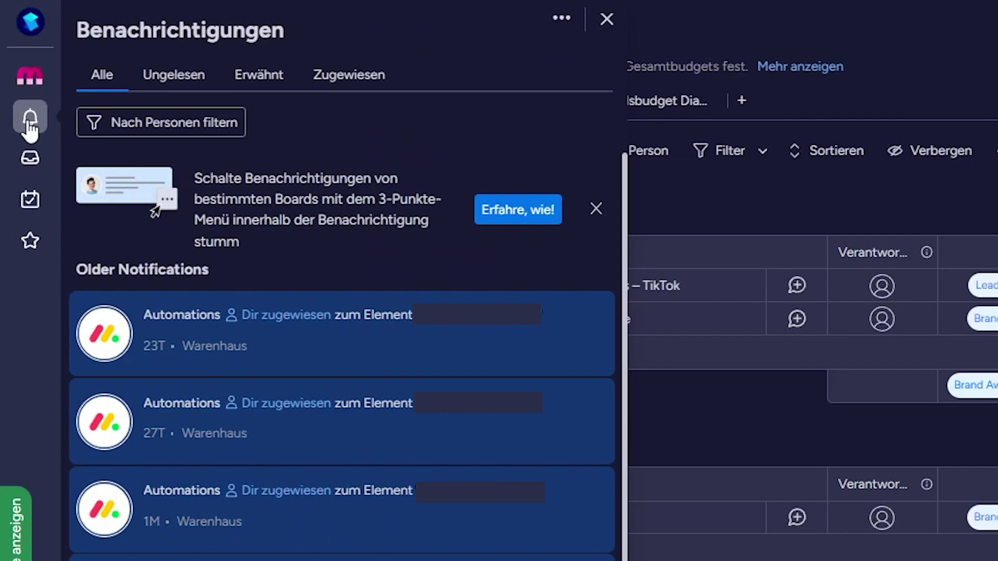
{"action": "left_click", "coordinate": [28, 161]}
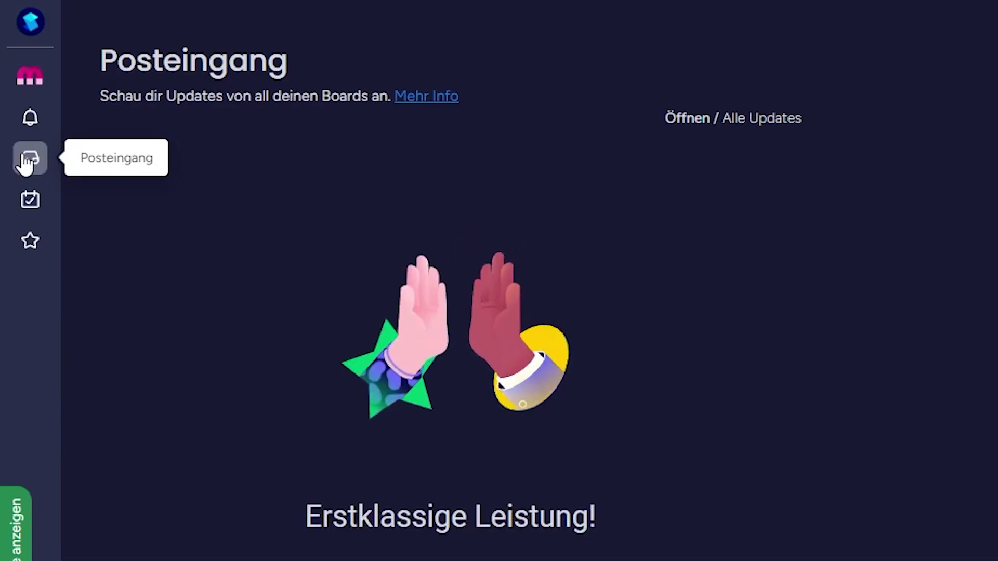
Open Meine Arbeit and review its customization settings for people and boards
{"action": "left_click", "coordinate": [29, 199]}
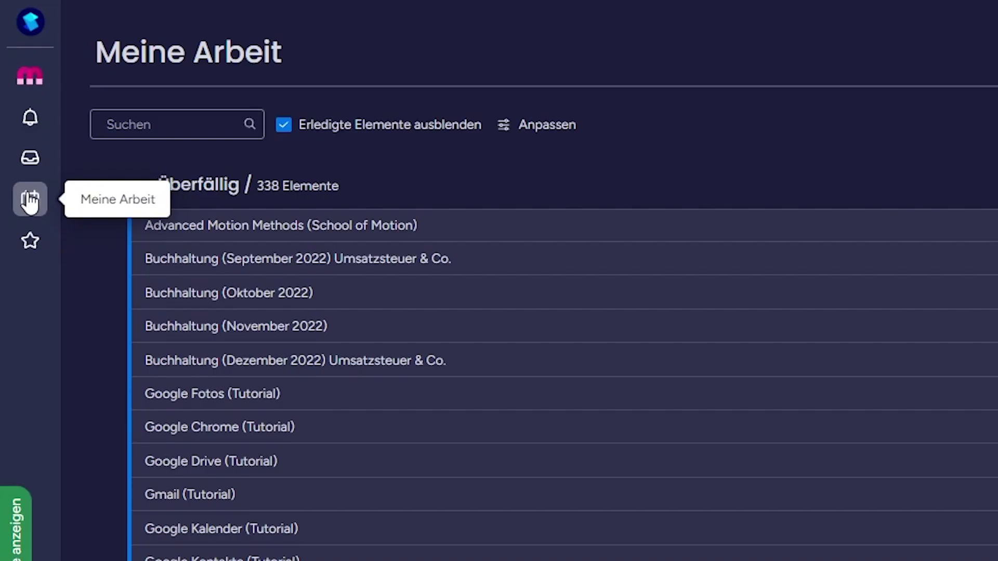
{"action": "left_click", "coordinate": [543, 133]}
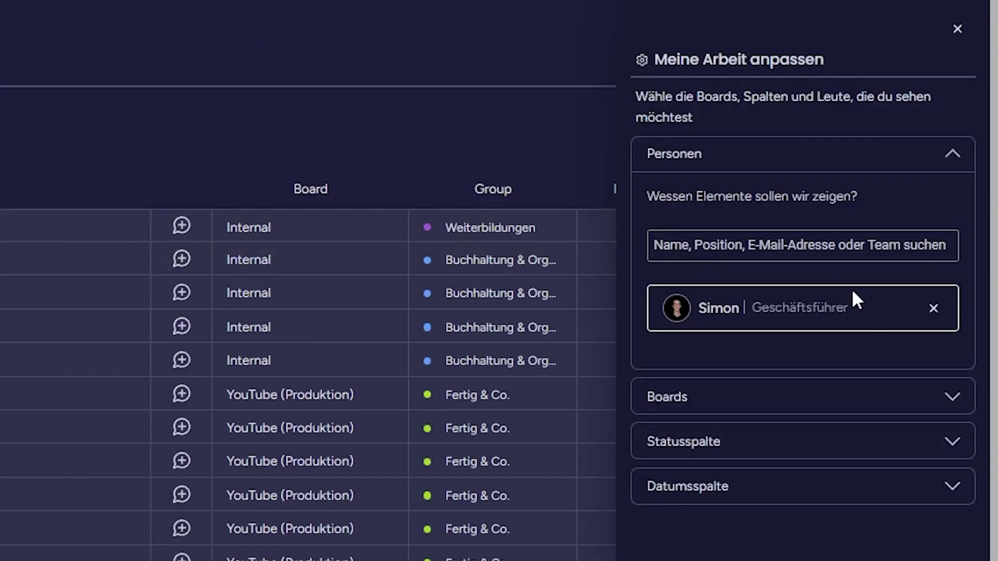
{"action": "left_click", "coordinate": [845, 398]}
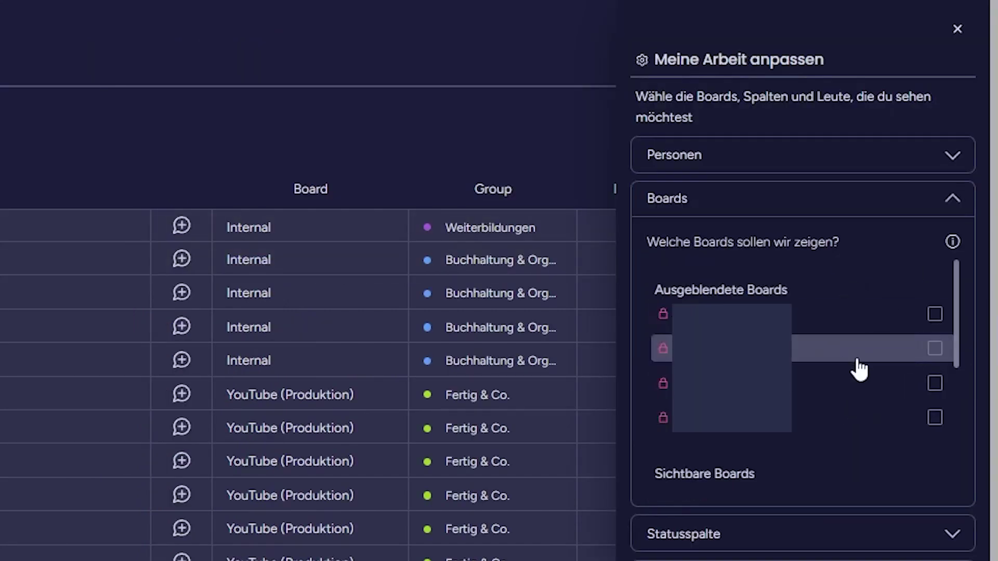
{"action": "left_click", "coordinate": [717, 162]}
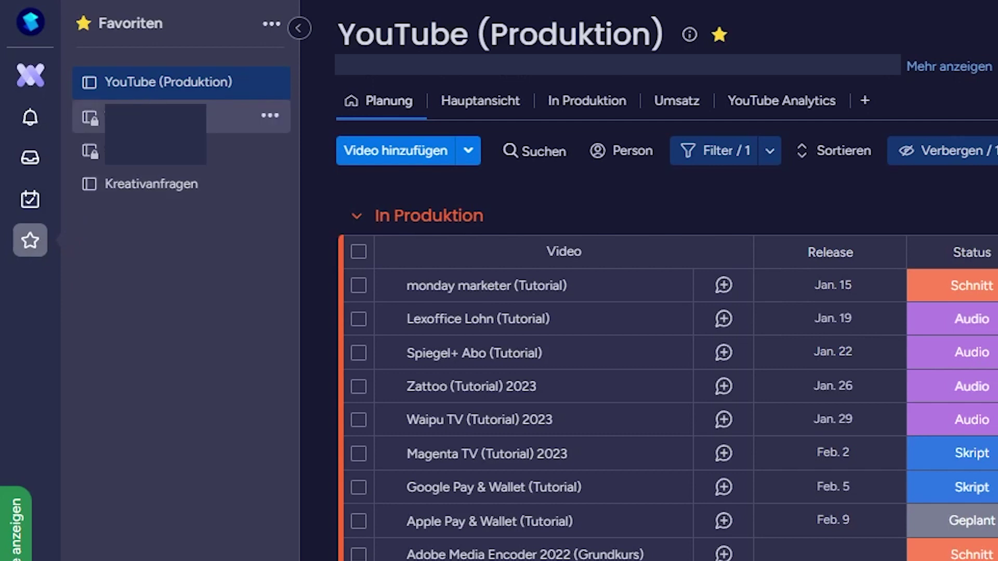
View the favorite boards Kreativanfragen and YouTube (Produktion)
{"action": "left_click", "coordinate": [147, 196]}
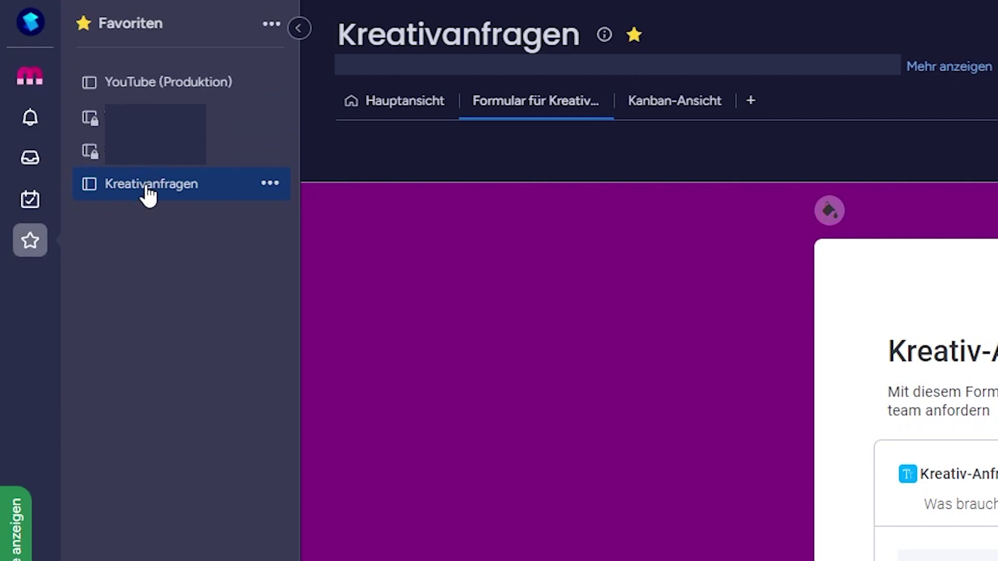
{"action": "left_click", "coordinate": [161, 87]}
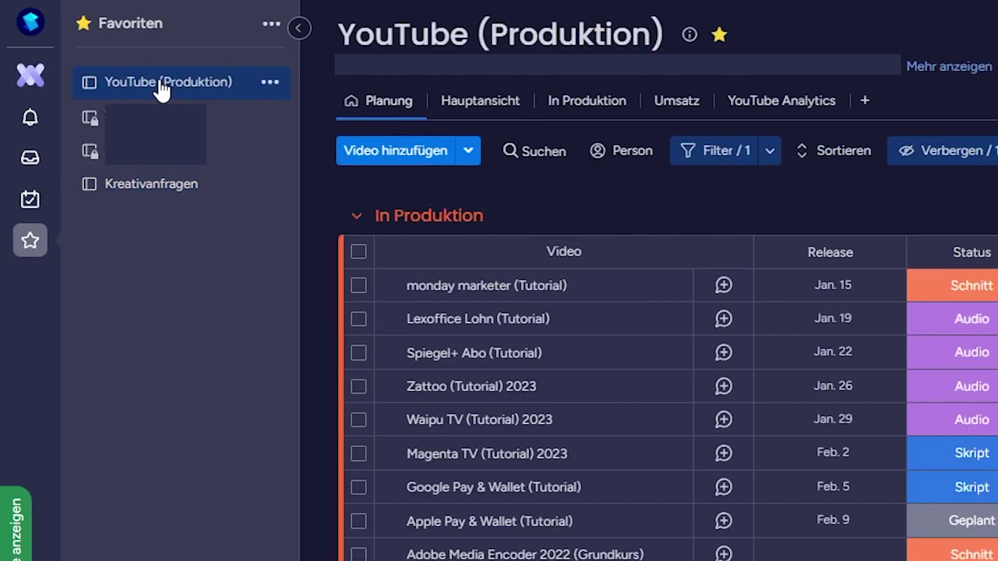
{"action": "left_click", "coordinate": [156, 188]}
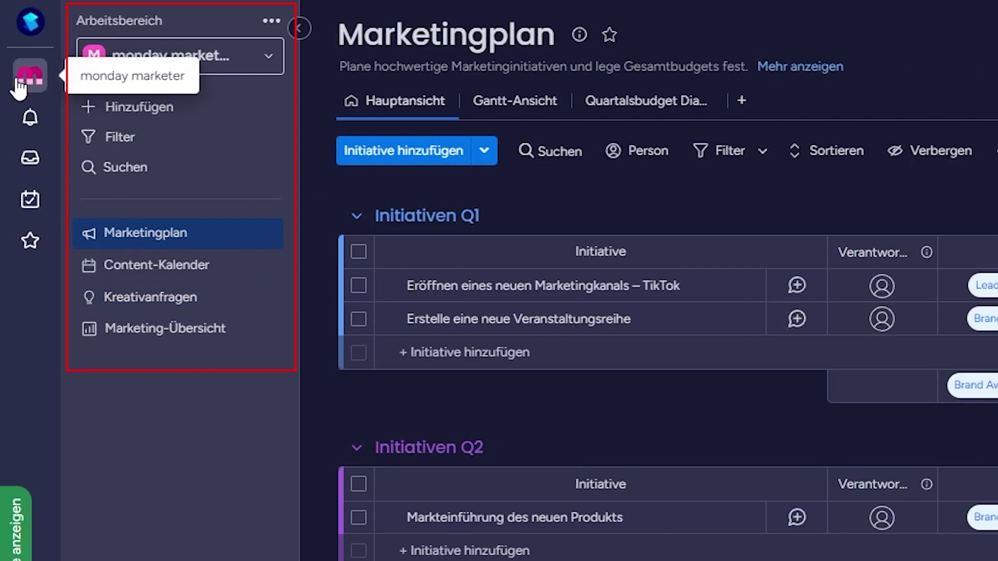
Browse all workspaces of the account and open the monday marketer workspace
{"action": "left_click", "coordinate": [208, 56]}
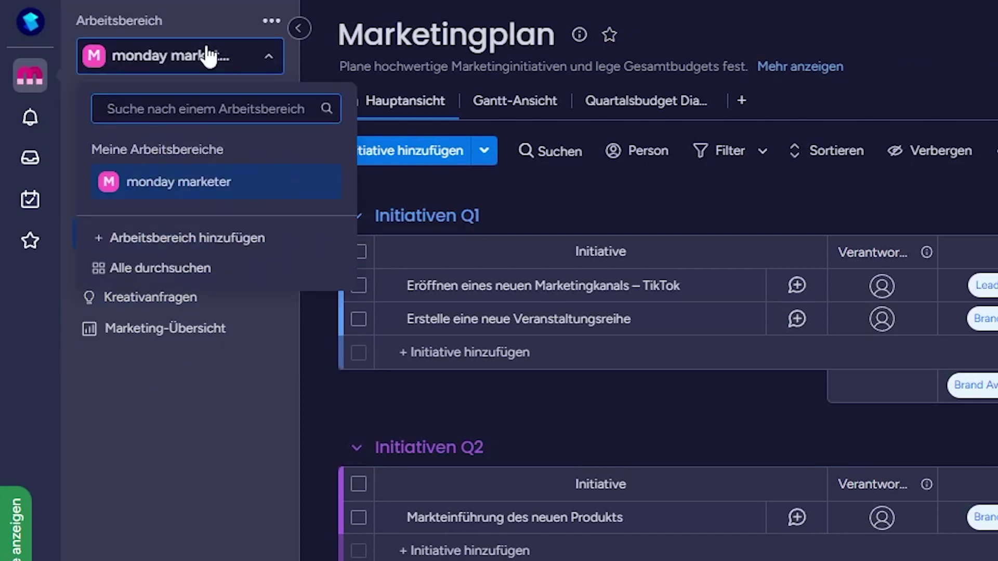
{"action": "left_click", "coordinate": [163, 268]}
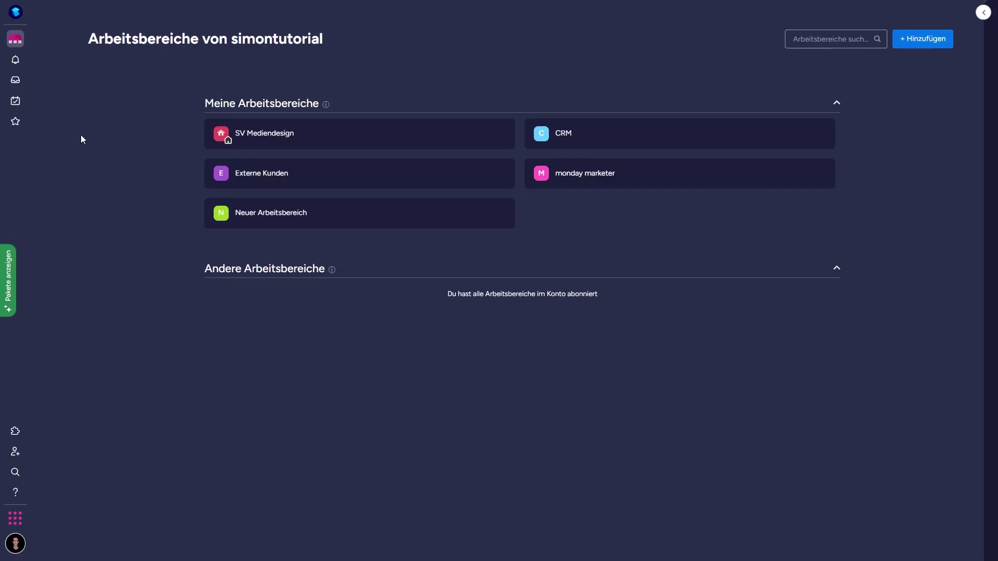
{"action": "left_click", "coordinate": [586, 178]}
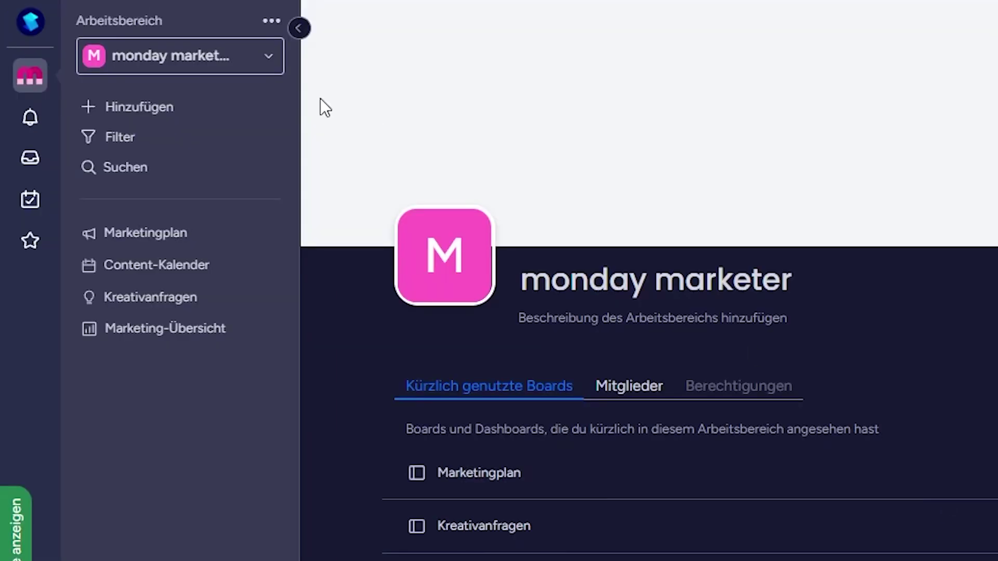
Create a new folder named Marketing in the monday marketer workspace
{"action": "left_click", "coordinate": [228, 125]}
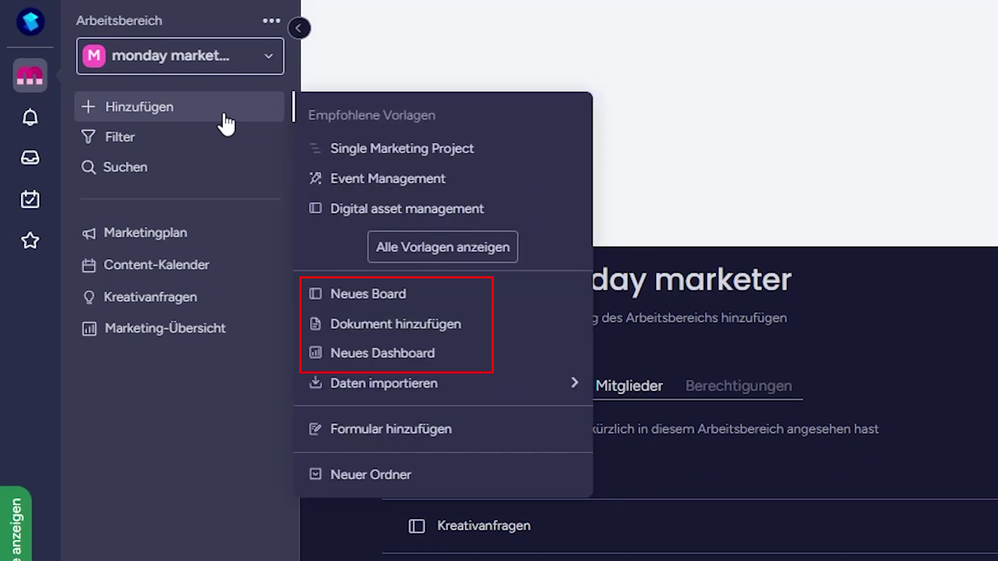
{"action": "left_click", "coordinate": [224, 123]}
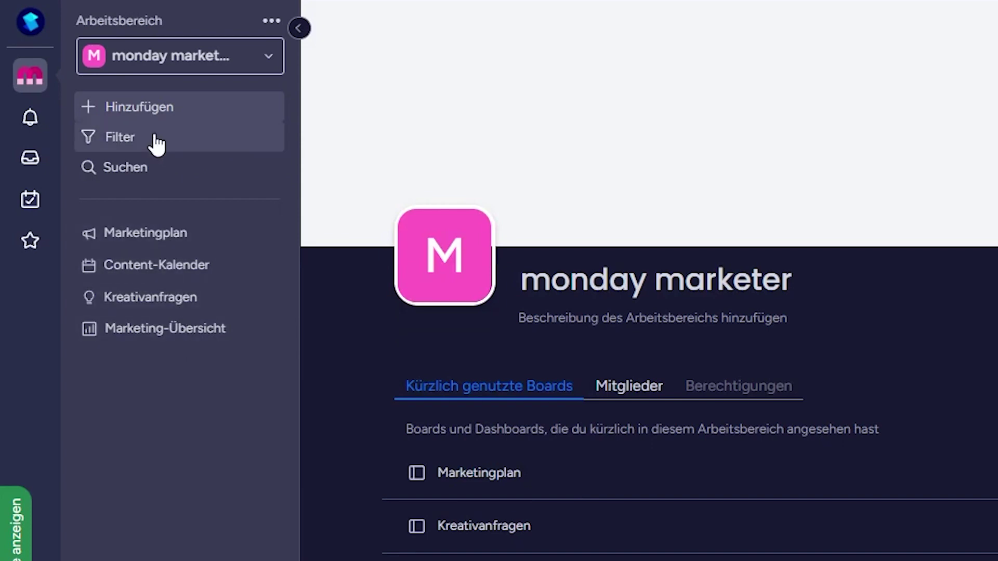
{"action": "left_click", "coordinate": [153, 110]}
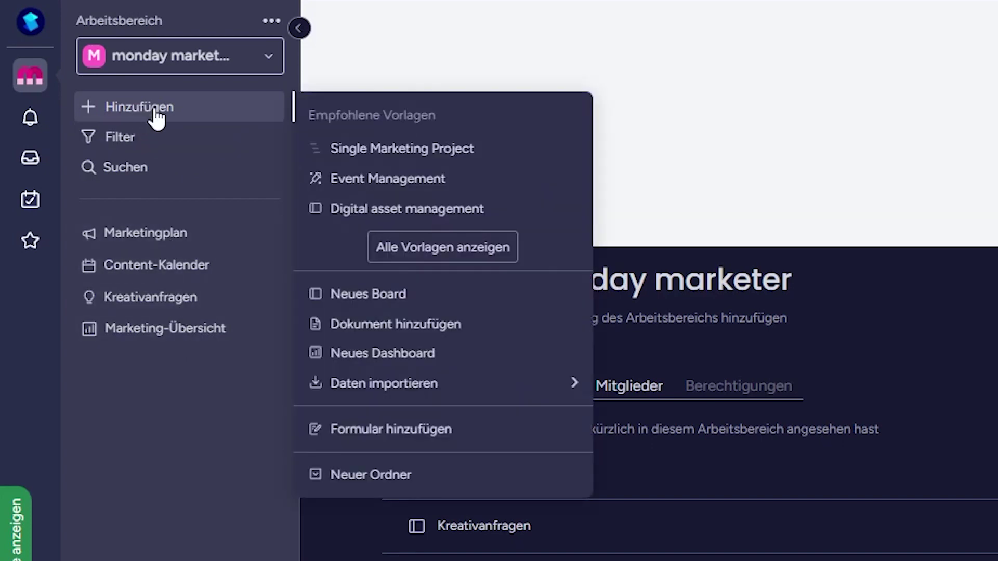
{"action": "left_click", "coordinate": [407, 476]}
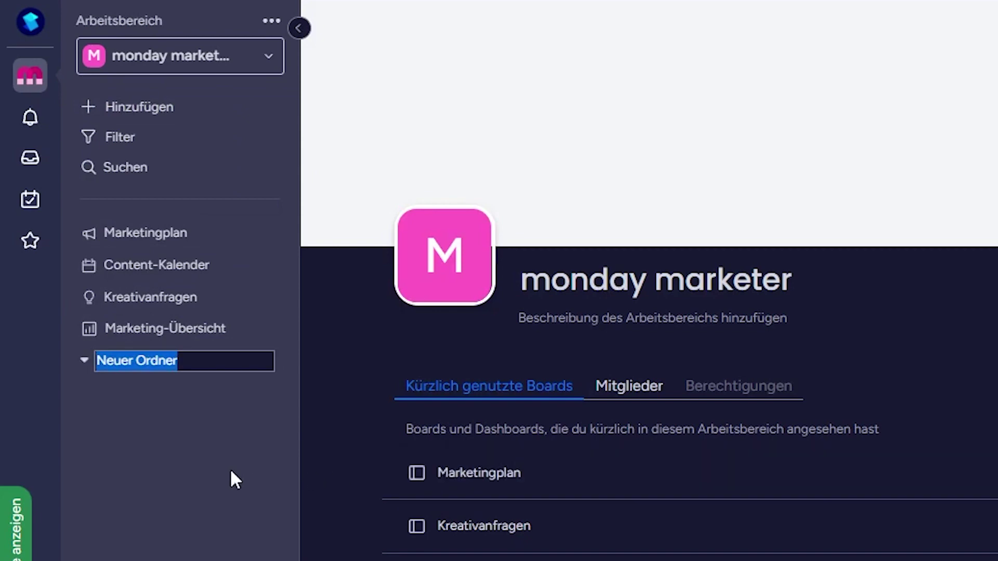
{"action": "type", "text": "Marketing"}
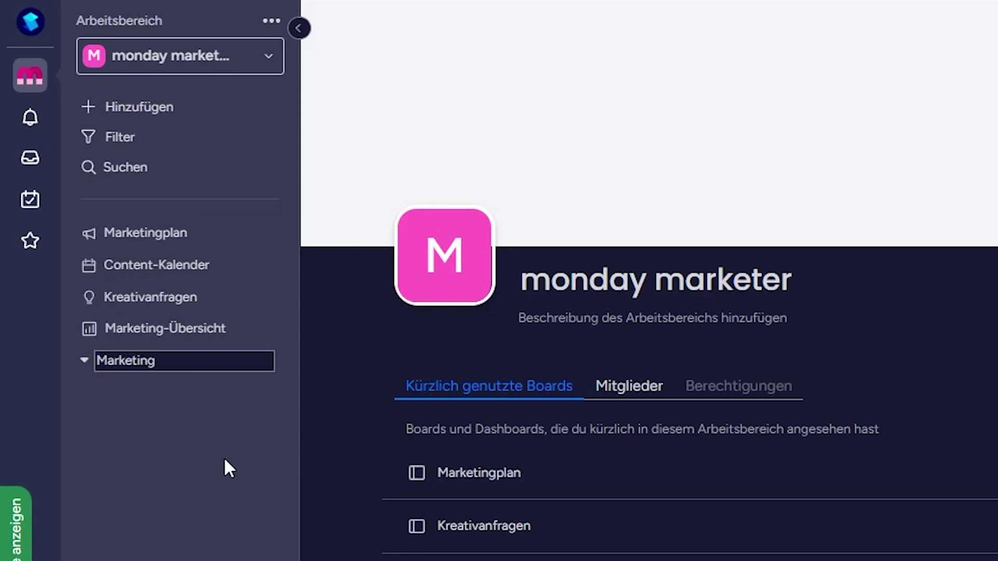
{"action": "key", "text": "Return"}
Move the Marketing folder above the boards and place Marketingplan, Content-Kalender and Marketing-Übersicht inside it
{"action": "left_click_drag", "start_coordinate": [125, 360], "coordinate": [117, 232]}
{"action": "mouse_move", "coordinate": [146, 270]}
{"action": "left_mouse_down"}
{"action": "mouse_move", "coordinate": [140, 260]}
{"action": "mouse_move", "coordinate": [151, 265]}
{"action": "left_mouse_up"}
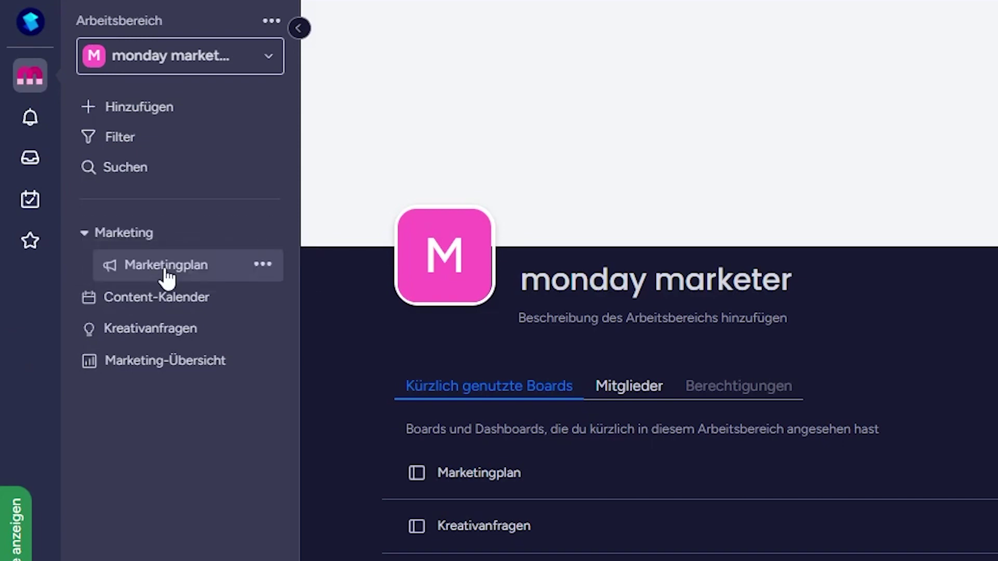
{"action": "left_click_drag", "start_coordinate": [158, 305], "coordinate": [190, 299]}
{"action": "left_click_drag", "start_coordinate": [192, 302], "coordinate": [190, 299]}
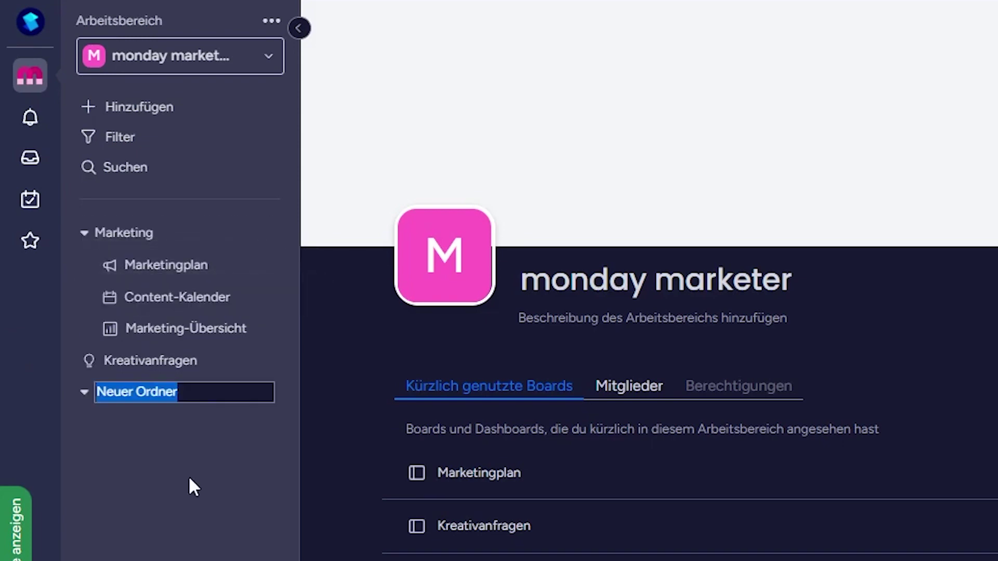
Create a second folder named Assets and move the Kreativanfragen board into it
{"action": "type", "text": "Assets"}
{"action": "key", "text": "Return"}
{"action": "left_click_drag", "start_coordinate": [156, 359], "coordinate": [163, 403]}
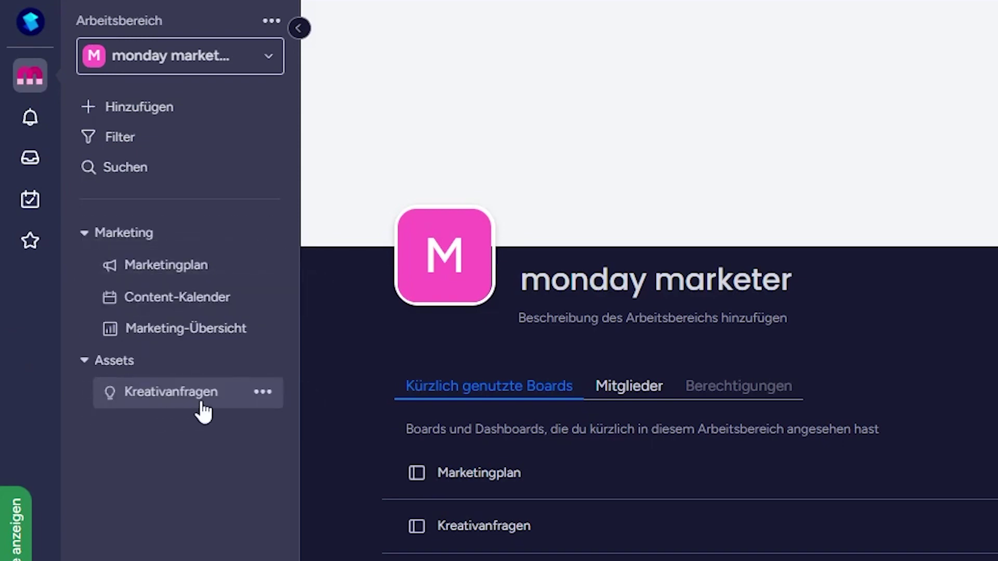
{"action": "left_click", "coordinate": [114, 360]}
Open the complete template collection for adding content to the workspace
{"action": "left_click", "coordinate": [167, 114]}
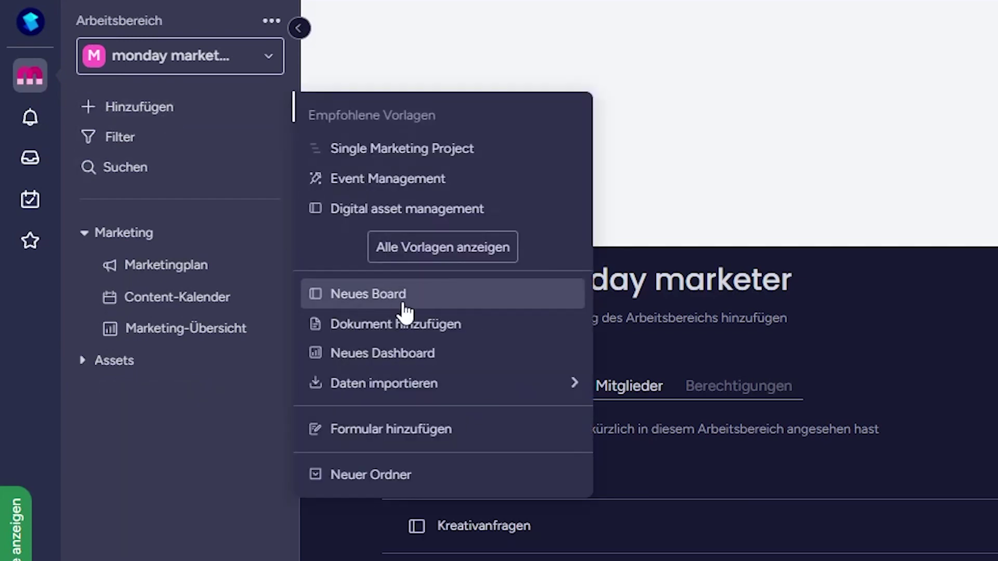
{"action": "left_click", "coordinate": [444, 251]}
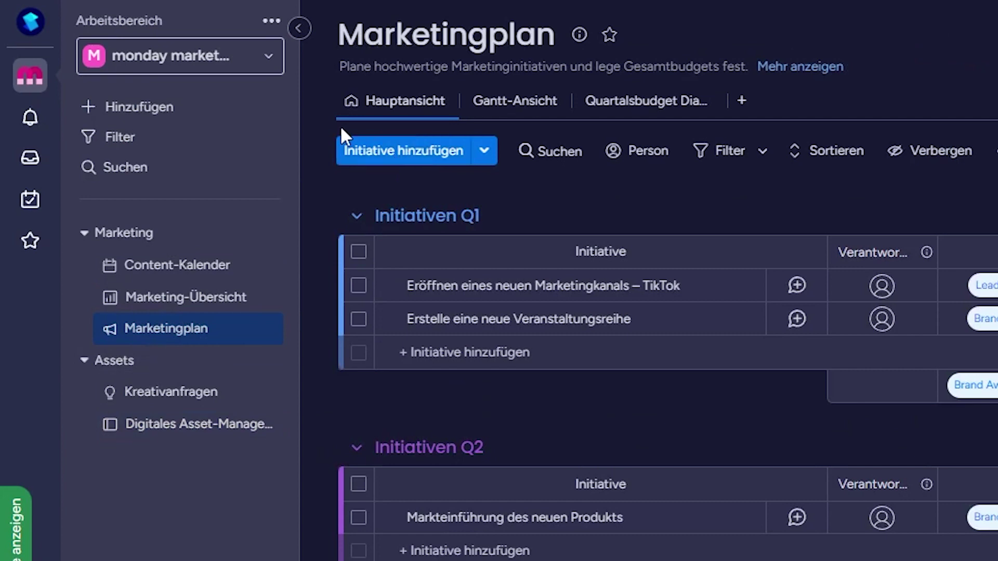
Review the workspace's filter options and the management options of the Marketingplan board
{"action": "left_click", "coordinate": [123, 148]}
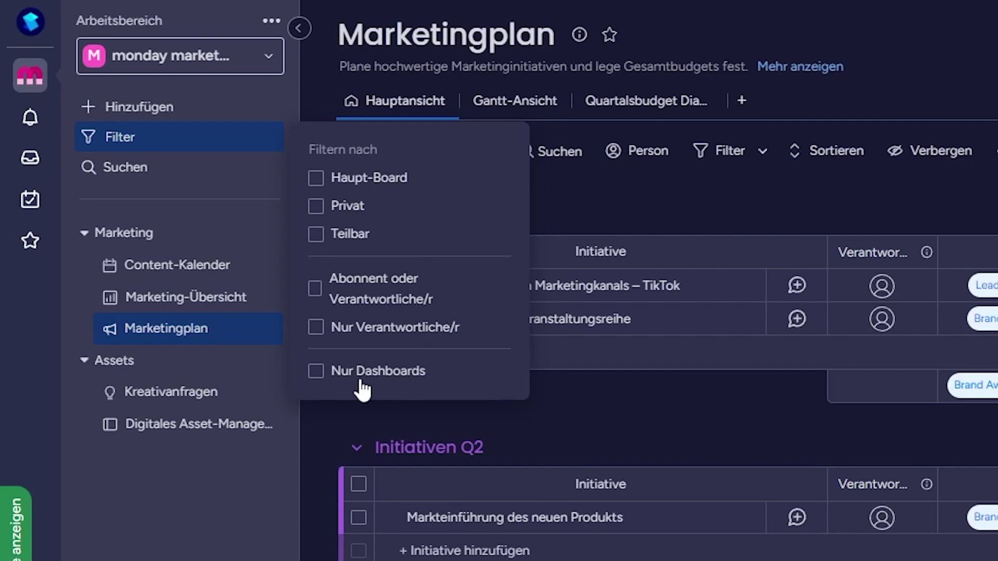
{"action": "left_click", "coordinate": [115, 165]}
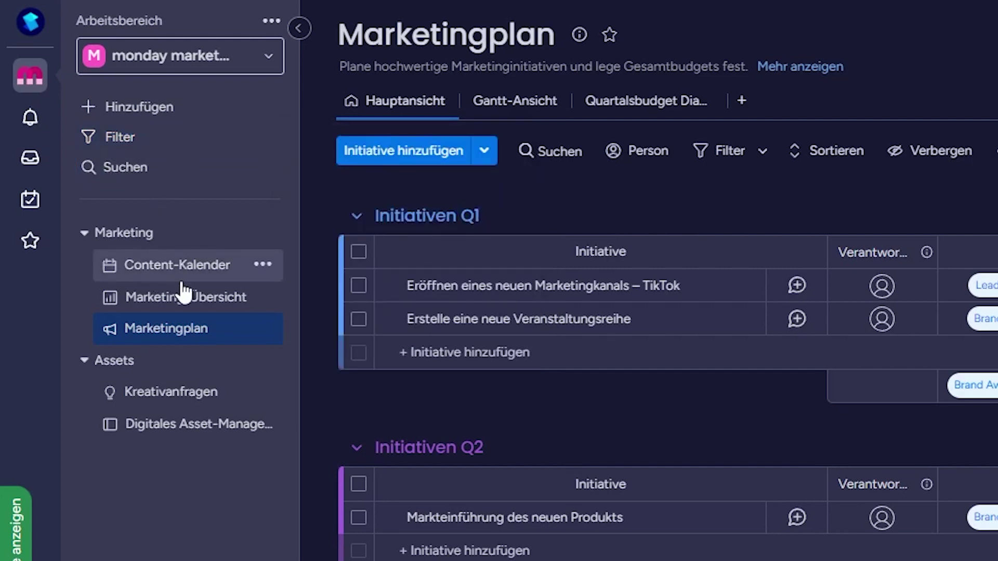
{"action": "left_click", "coordinate": [266, 329]}
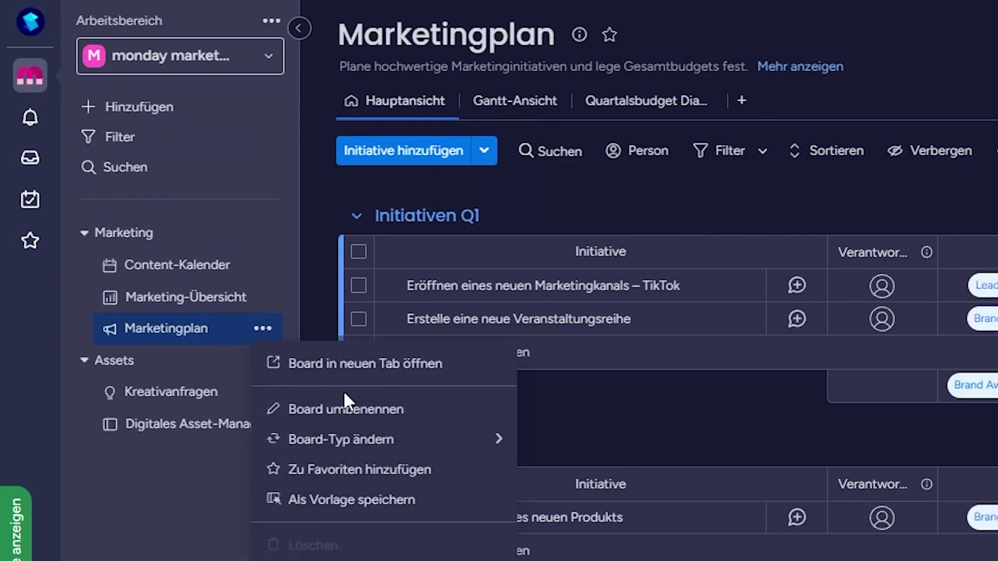
{"action": "mouse_move", "coordinate": [408, 441]}
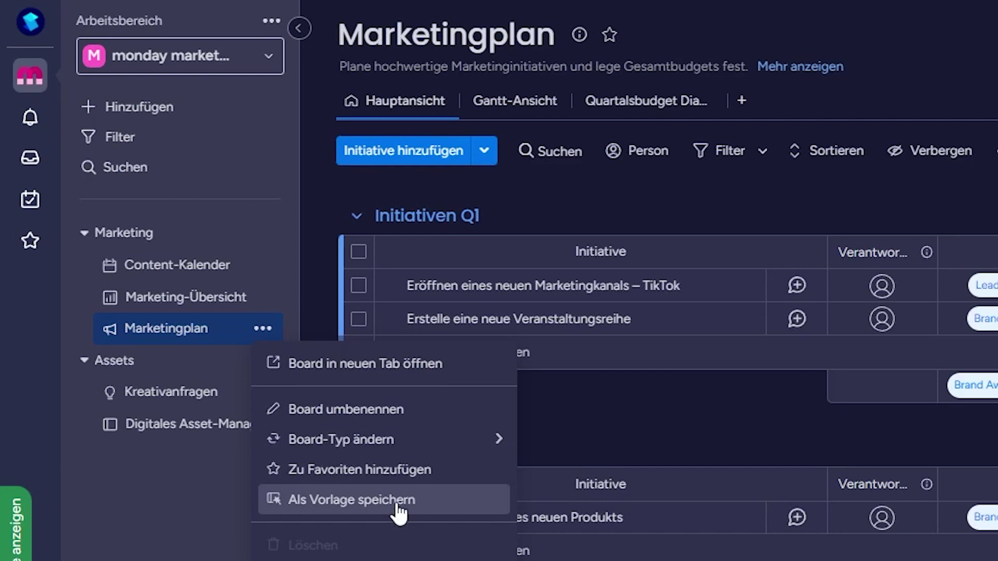
{"action": "mouse_move", "coordinate": [299, 547]}
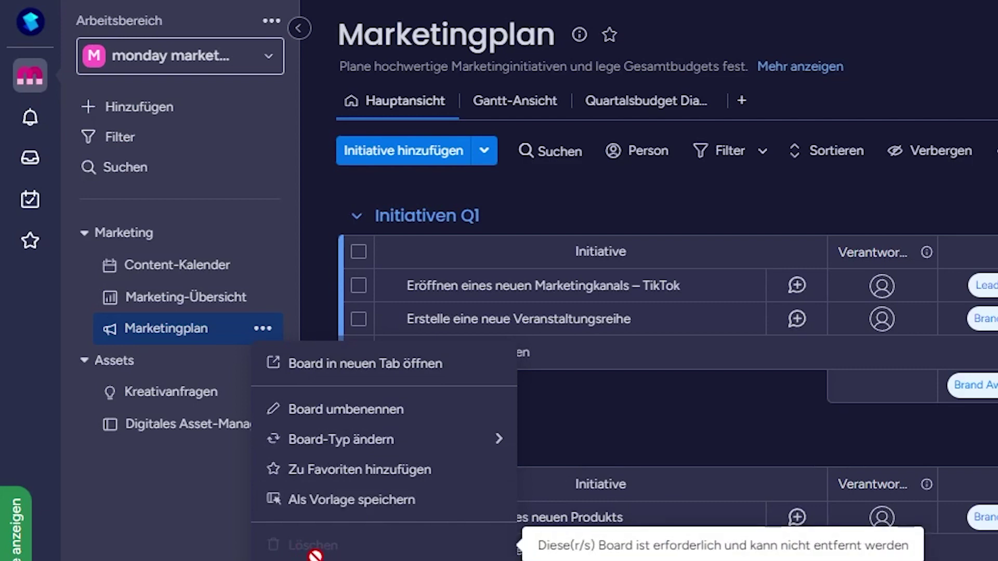
Move the Marketingplan board to the top of the Marketing folder and review its shareable and private board type options
{"action": "left_click_drag", "start_coordinate": [166, 331], "coordinate": [173, 272]}
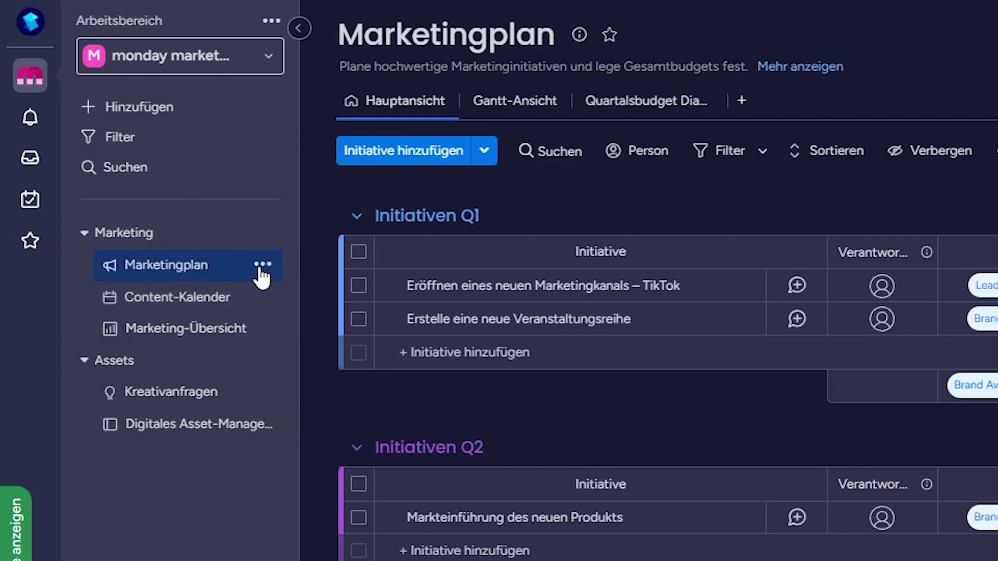
{"action": "left_click", "coordinate": [262, 267]}
{"action": "mouse_move", "coordinate": [460, 387]}
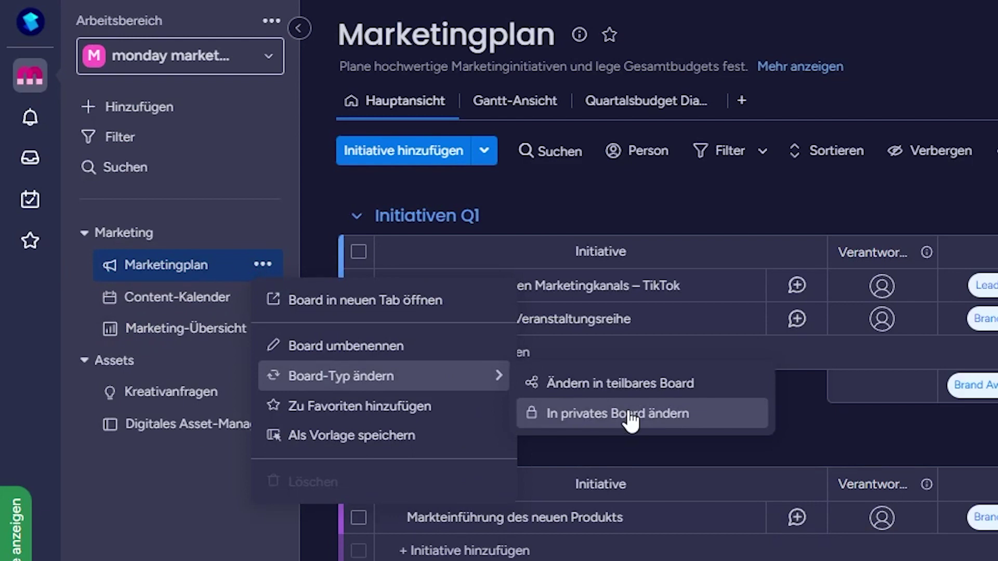
{"action": "key", "text": "Escape"}
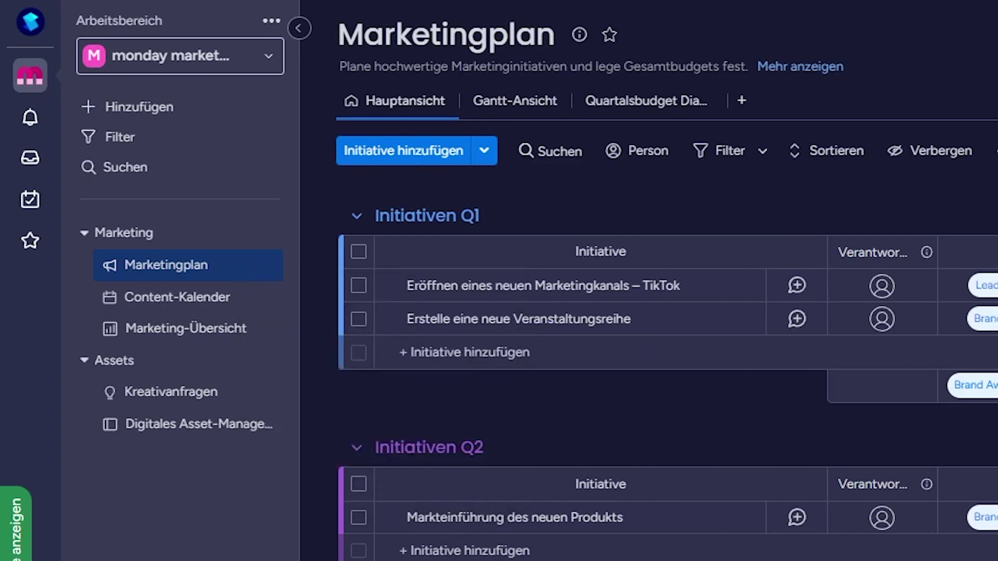
{"action": "left_click", "coordinate": [264, 267]}
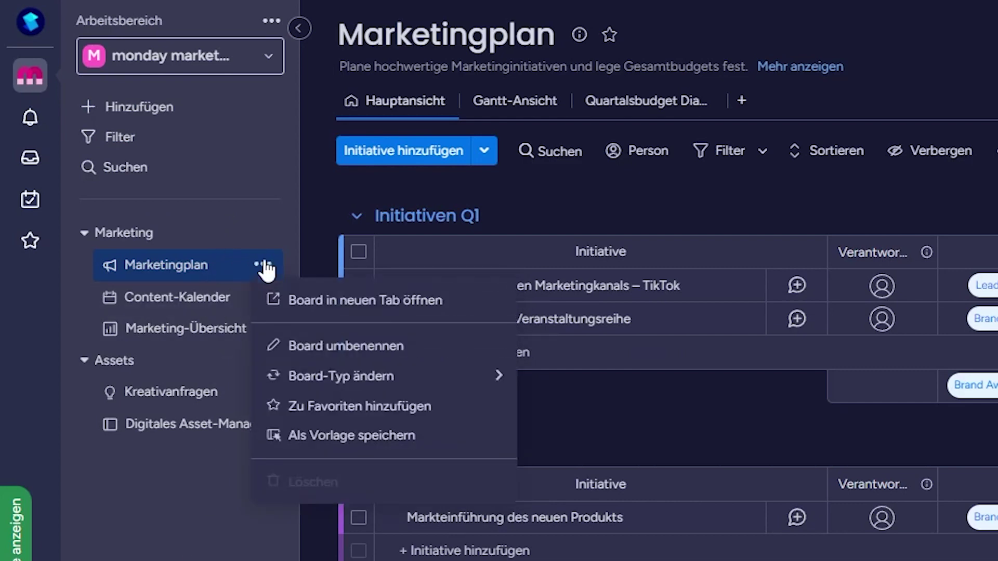
{"action": "mouse_move", "coordinate": [352, 378]}
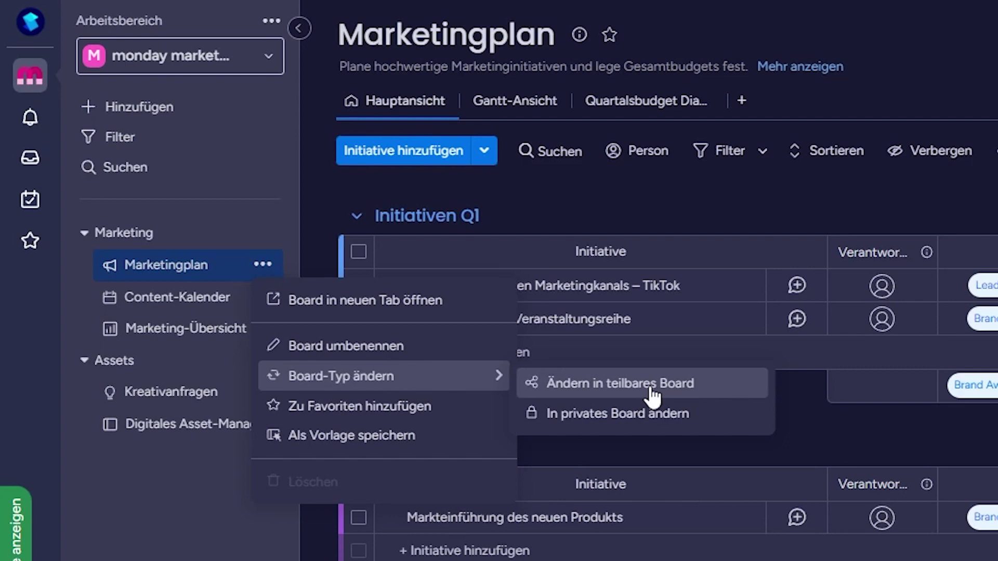
{"action": "left_click", "coordinate": [166, 266]}
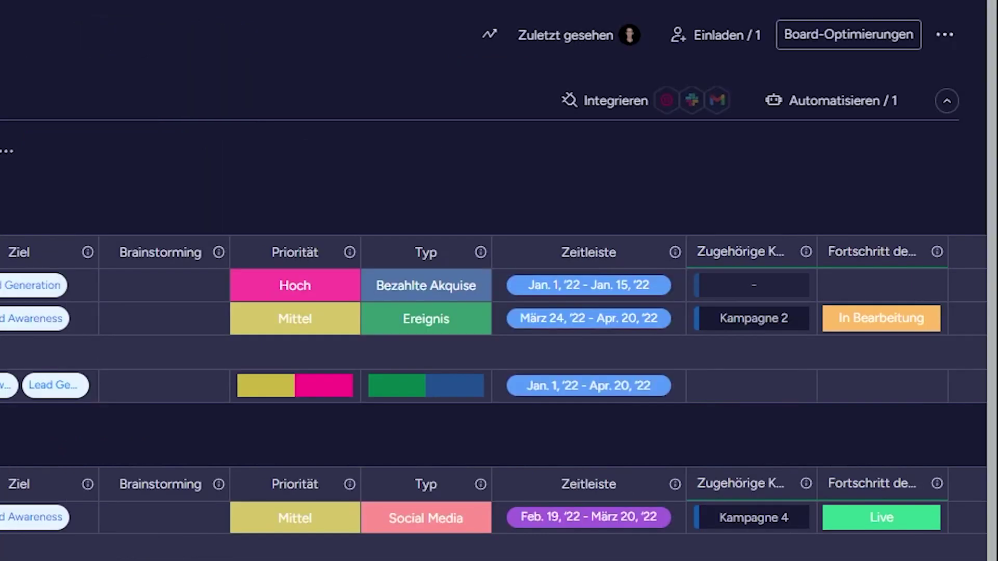
Check who recently viewed the Marketingplan board and view its board members
{"action": "left_click", "coordinate": [590, 38]}
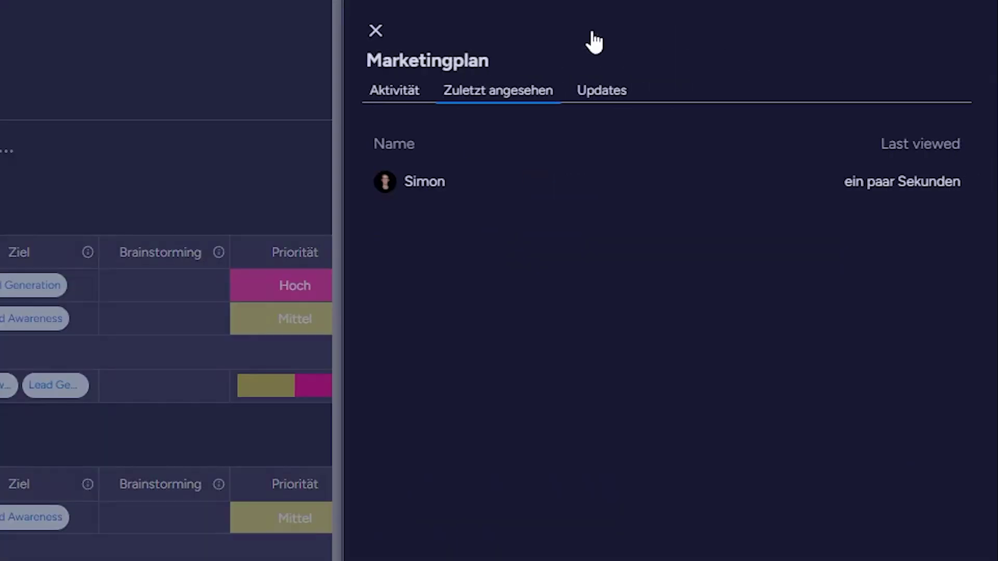
{"action": "left_click", "coordinate": [375, 30]}
{"action": "left_click", "coordinate": [727, 35]}
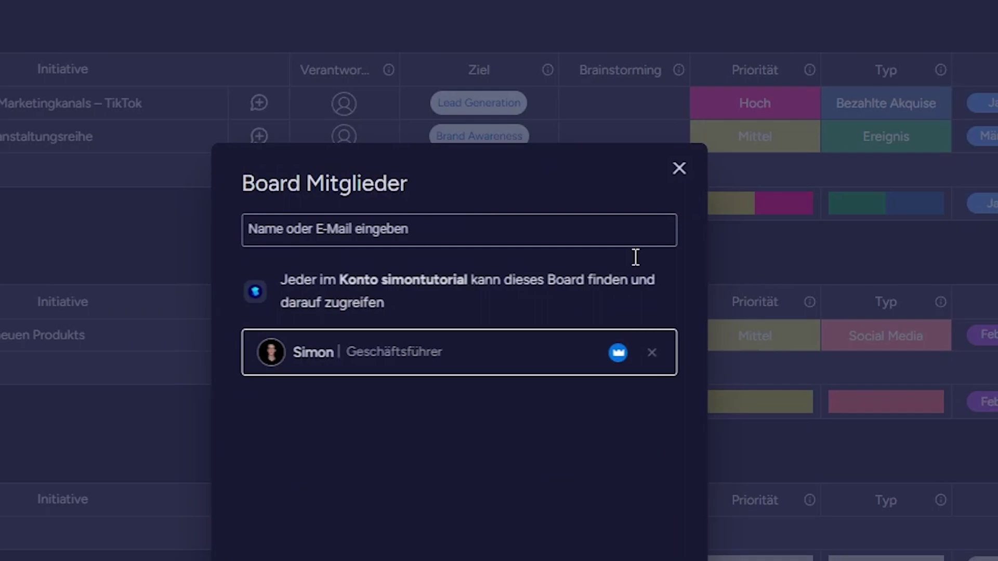
{"action": "left_click", "coordinate": [679, 168]}
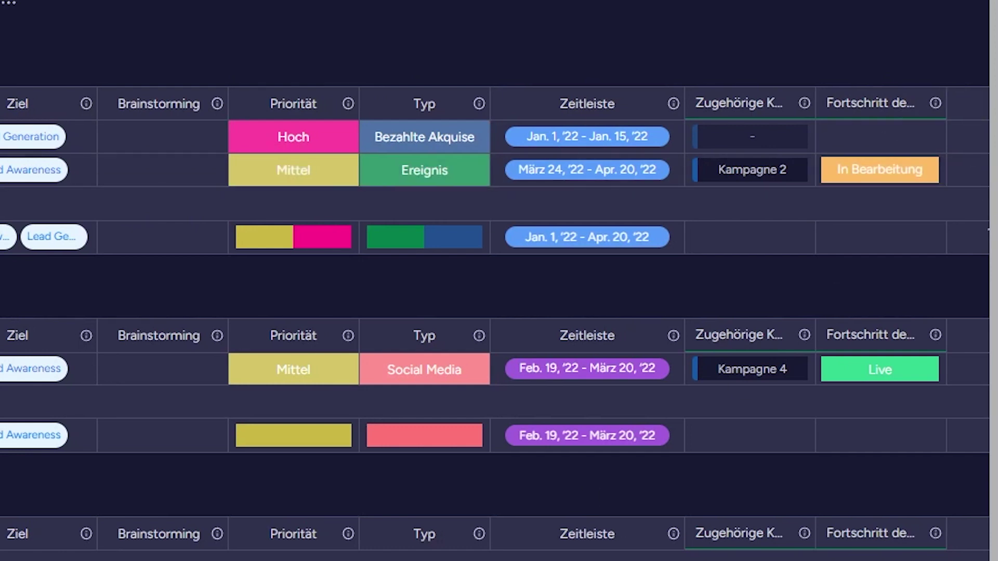
Browse the complete collection of column types that can be added to the Marketingplan board, from Empfohlen through Kombinationen
{"action": "scroll", "coordinate": [943, 107], "scroll_direction": "right", "scroll_amount": 8}
{"action": "left_click", "coordinate": [937, 104]}
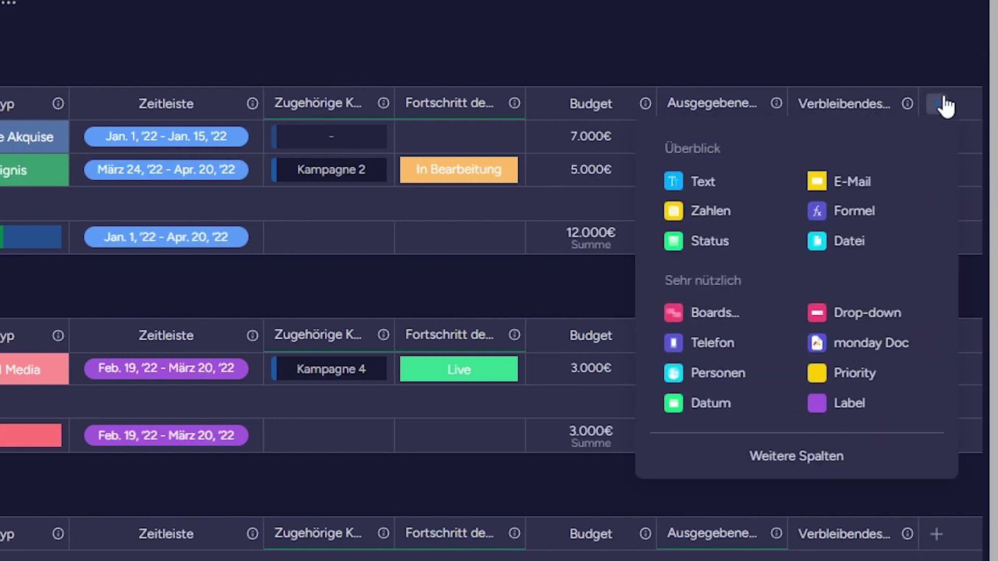
{"action": "left_click", "coordinate": [769, 457]}
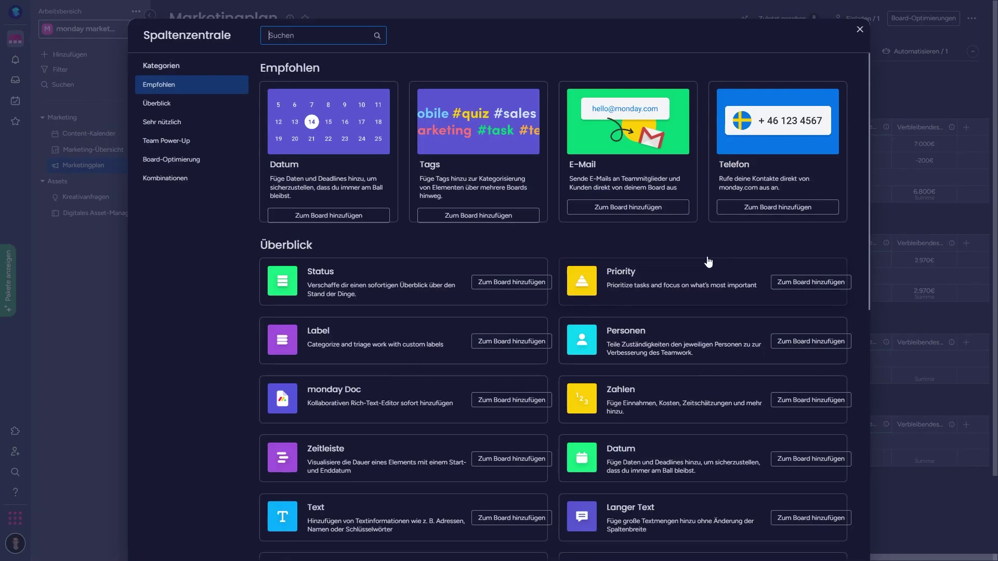
{"action": "scroll", "coordinate": [700, 255], "scroll_direction": "down", "scroll_amount": 10}
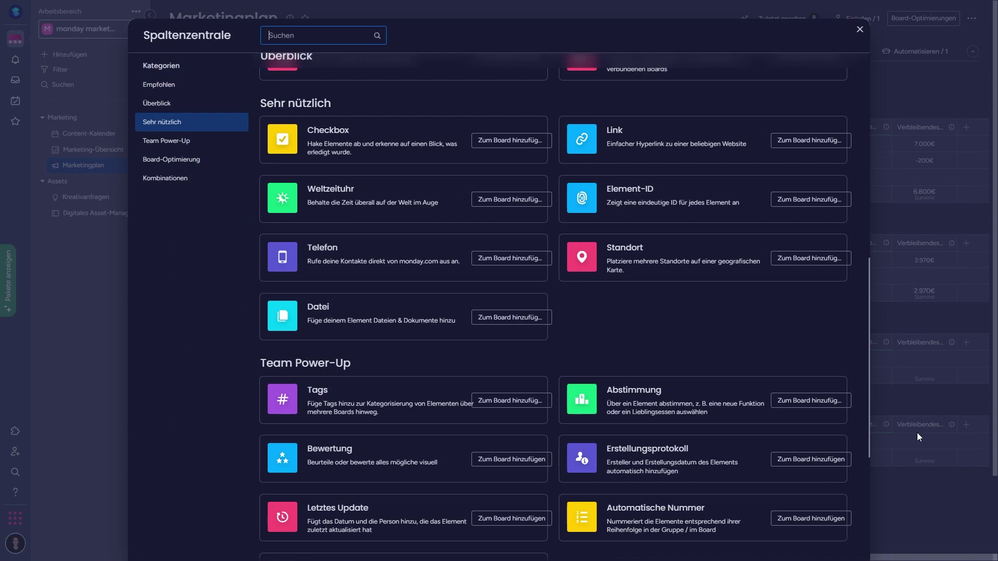
{"action": "scroll", "coordinate": [790, 315], "scroll_direction": "up", "scroll_amount": 10}
{"action": "scroll", "coordinate": [703, 332], "scroll_direction": "down", "scroll_amount": 6}
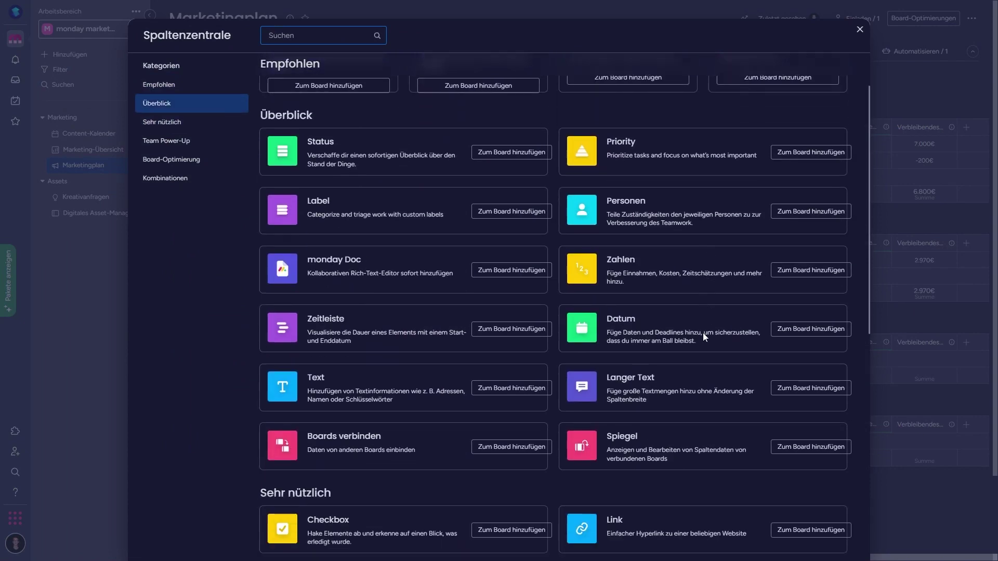
{"action": "scroll", "coordinate": [703, 333], "scroll_direction": "down", "scroll_amount": 10}
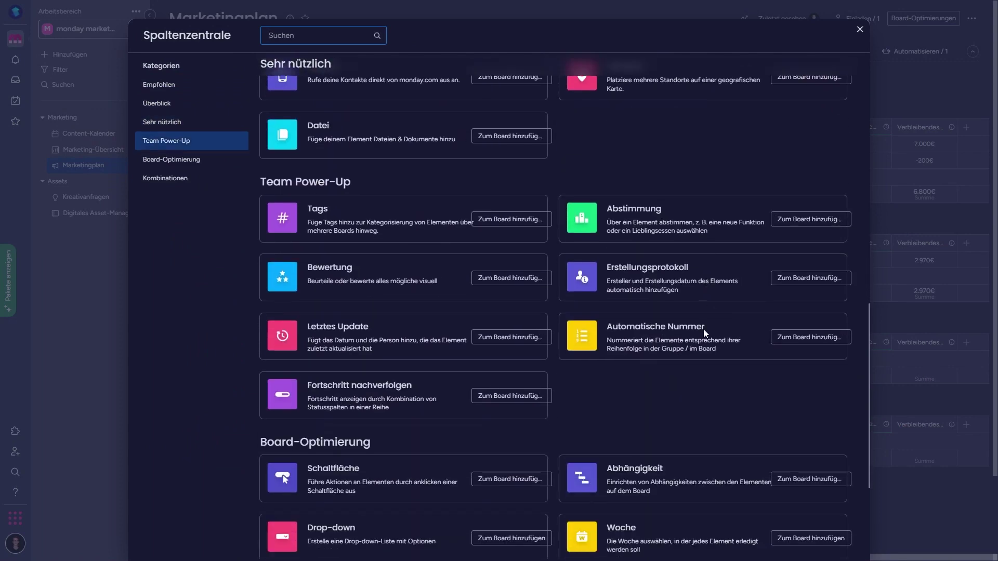
{"action": "scroll", "coordinate": [704, 331], "scroll_direction": "down", "scroll_amount": 4}
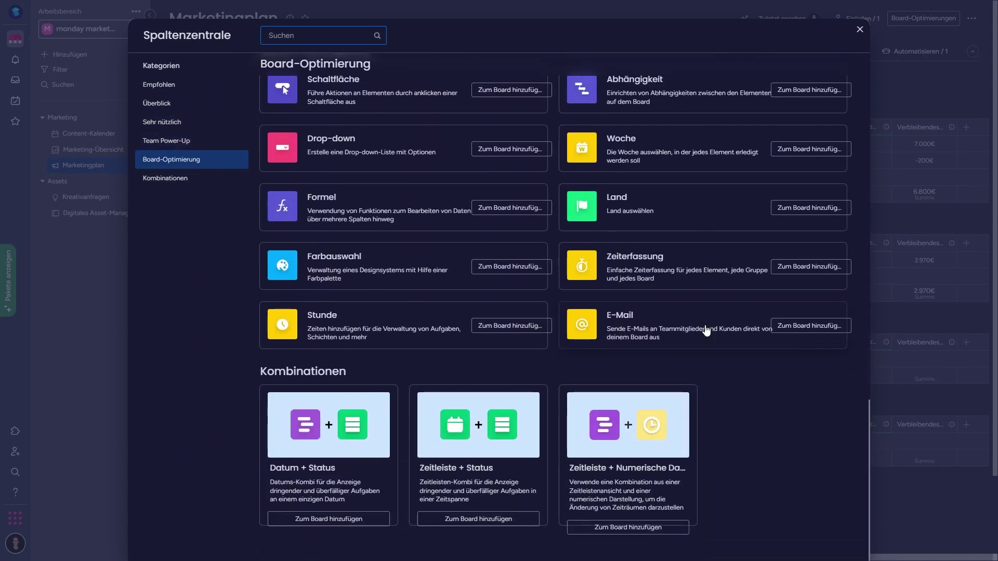
{"action": "scroll", "coordinate": [705, 329], "scroll_direction": "up", "scroll_amount": 20}
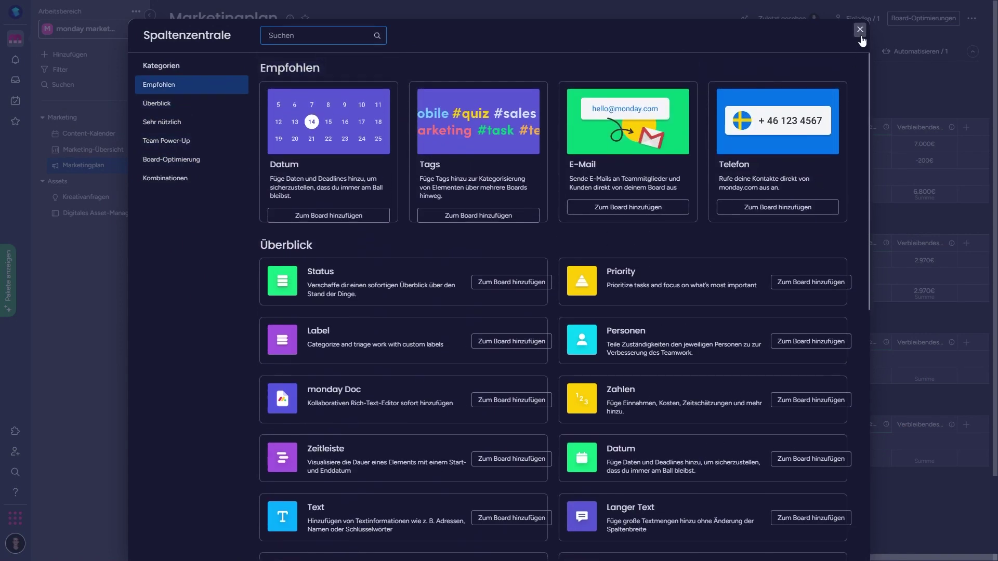
{"action": "left_click", "coordinate": [860, 30]}
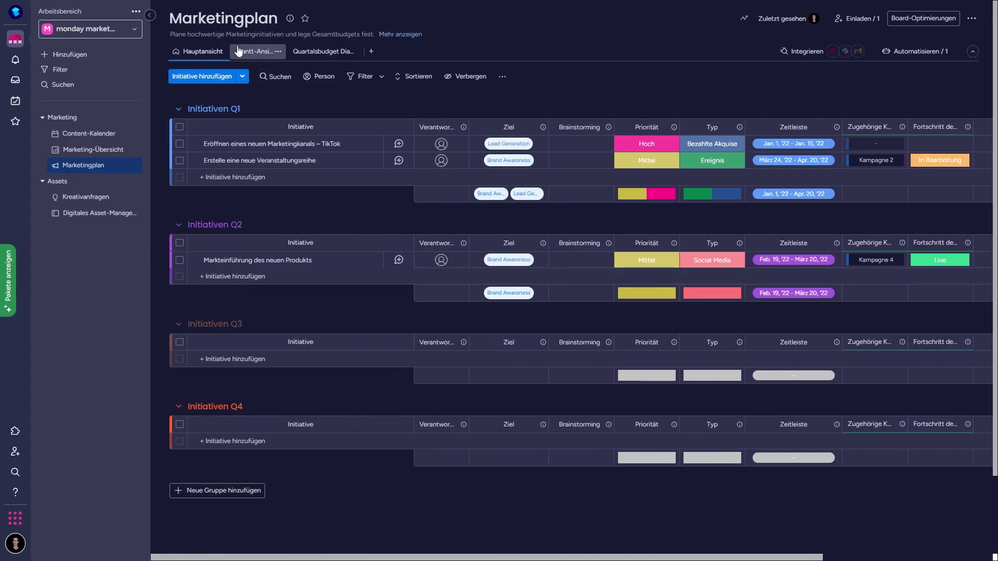
Look through the board's Hauptansicht, Gantt-Ansicht and Quartalsbudget diagram views and the option for adding another view
{"action": "left_click", "coordinate": [260, 51]}
{"action": "left_click", "coordinate": [319, 54]}
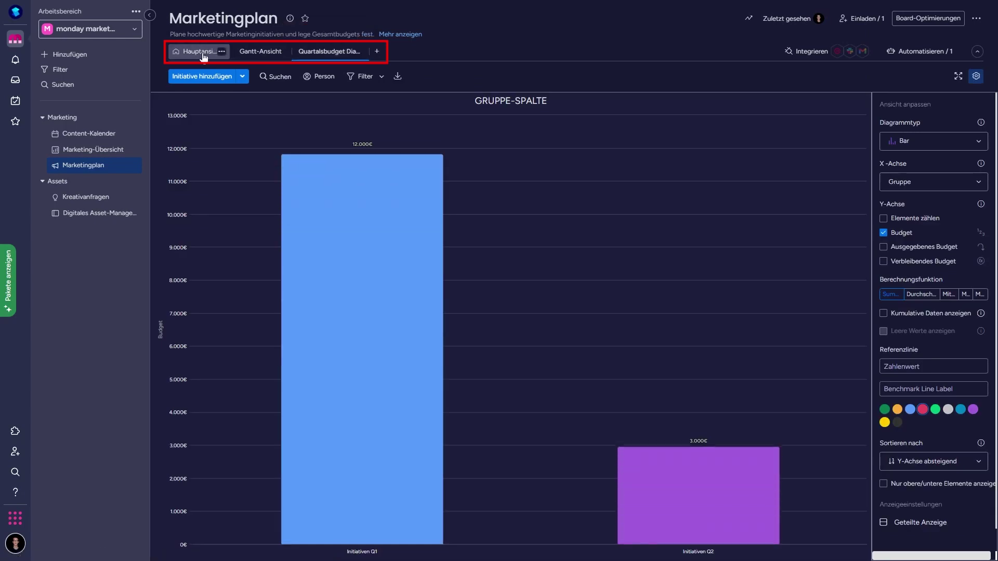
{"action": "left_click", "coordinate": [201, 55]}
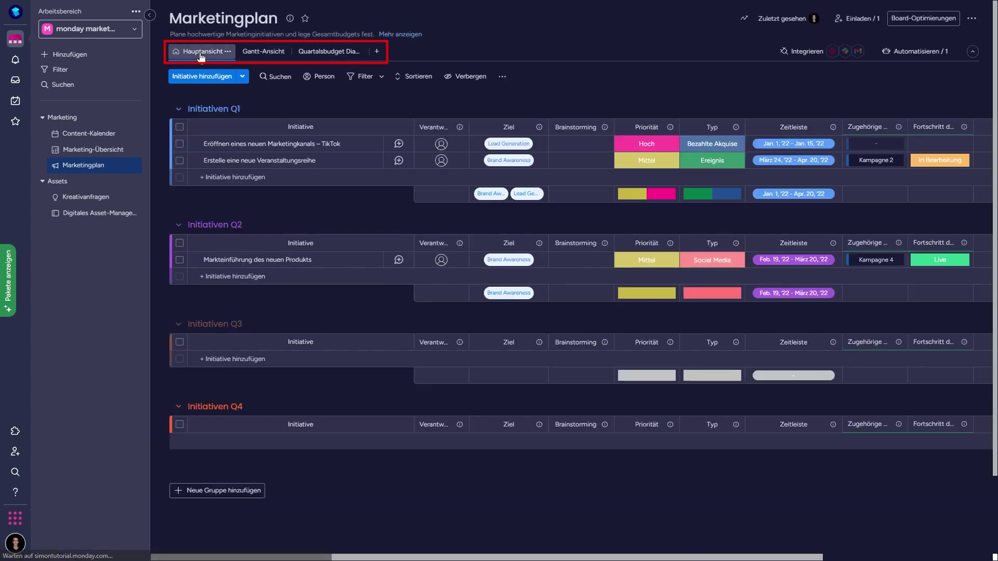
{"action": "left_click", "coordinate": [262, 52]}
{"action": "left_click", "coordinate": [327, 52]}
{"action": "left_click", "coordinate": [376, 52]}
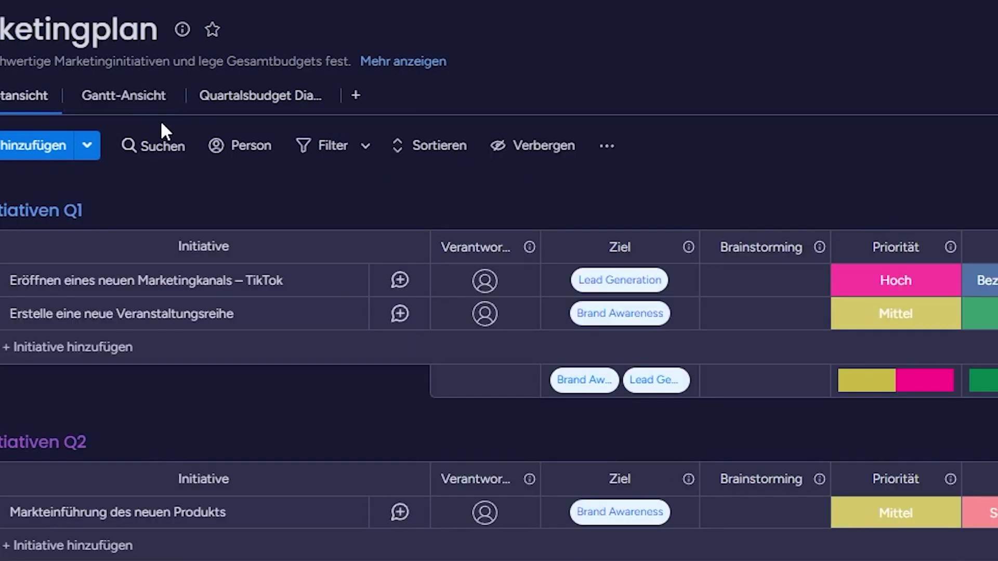
Examine the advanced filter and sorting options in the Marketingplan board's main view
{"action": "left_click", "coordinate": [366, 148]}
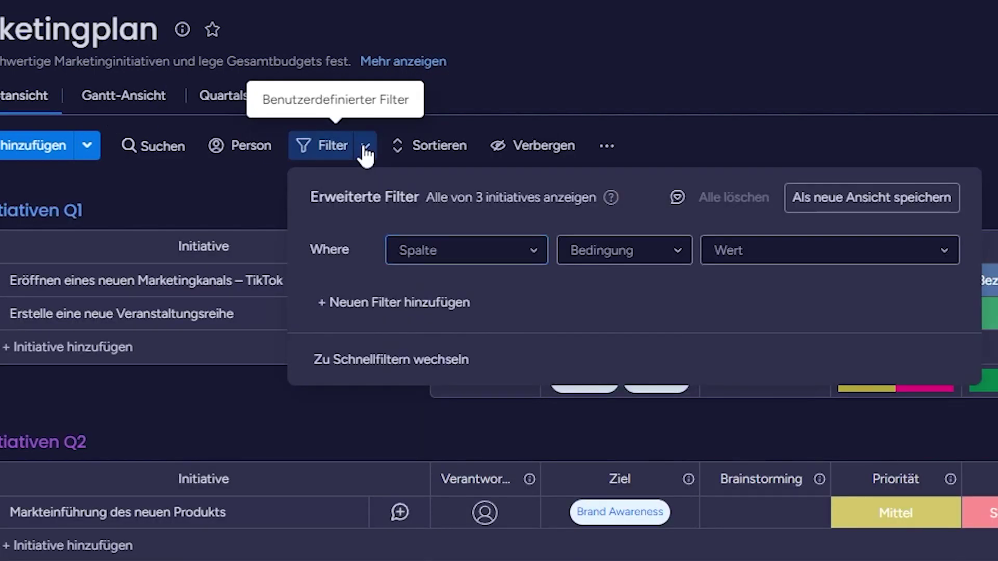
{"action": "left_click", "coordinate": [366, 150]}
{"action": "left_click", "coordinate": [442, 148]}
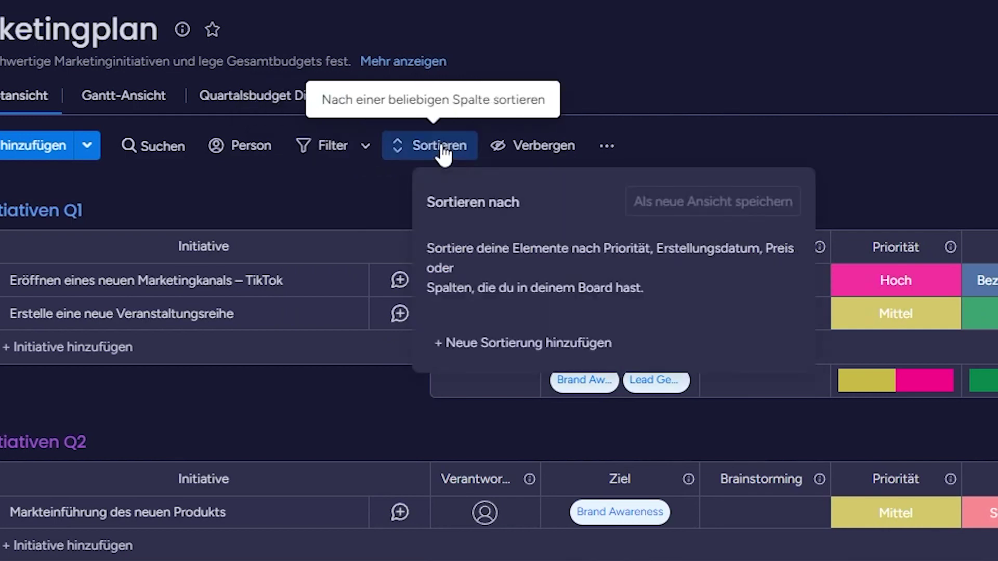
{"action": "left_click", "coordinate": [498, 344]}
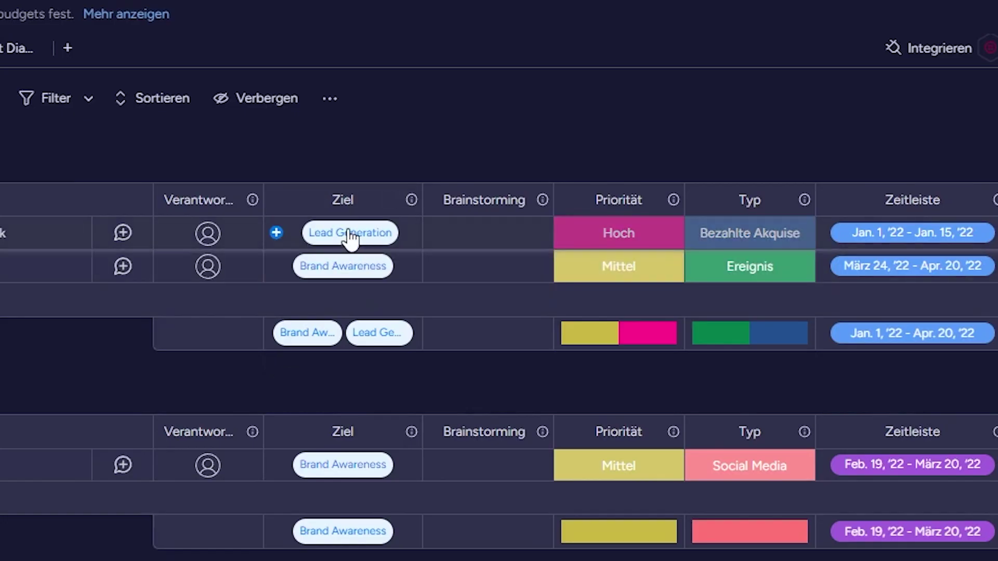
Add the Increase Conversion label to the Ziel of the TikTok marketing channel initiative in Initiativen Q1
{"action": "left_click", "coordinate": [296, 238]}
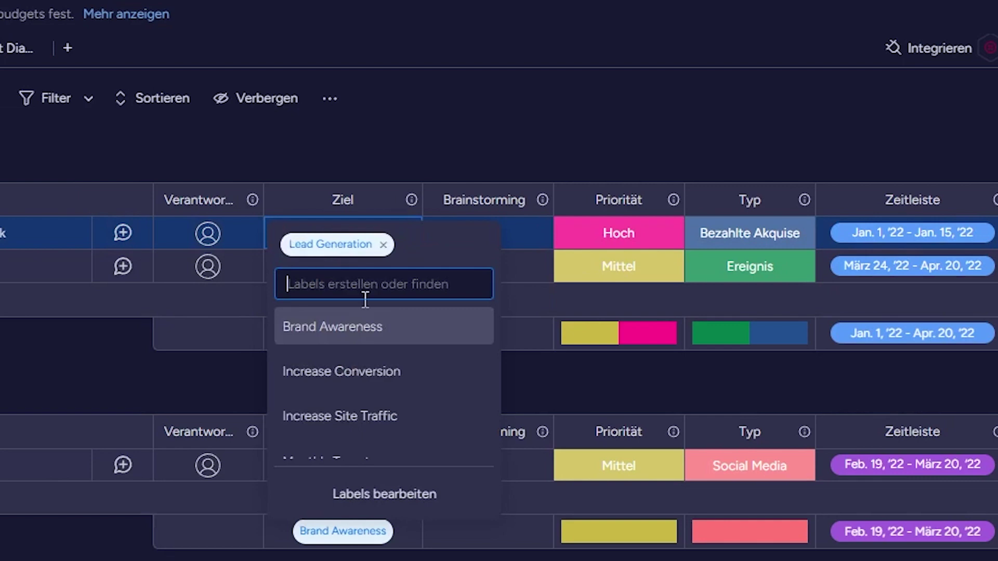
{"action": "scroll", "coordinate": [366, 411], "scroll_direction": "down", "scroll_amount": 1}
{"action": "scroll", "coordinate": [366, 411], "scroll_direction": "up", "scroll_amount": 1}
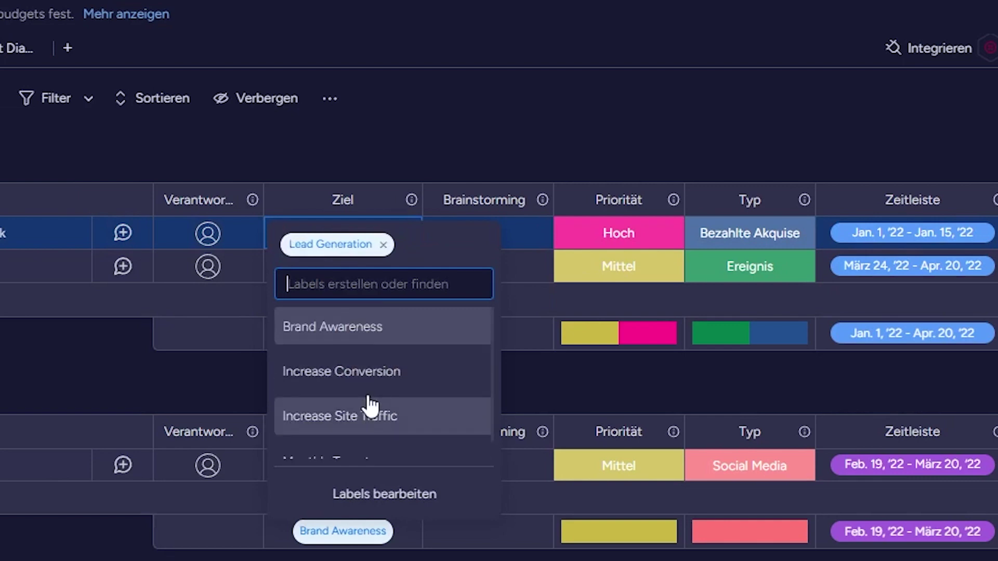
{"action": "left_click", "coordinate": [405, 382]}
{"action": "key", "text": "Escape"}
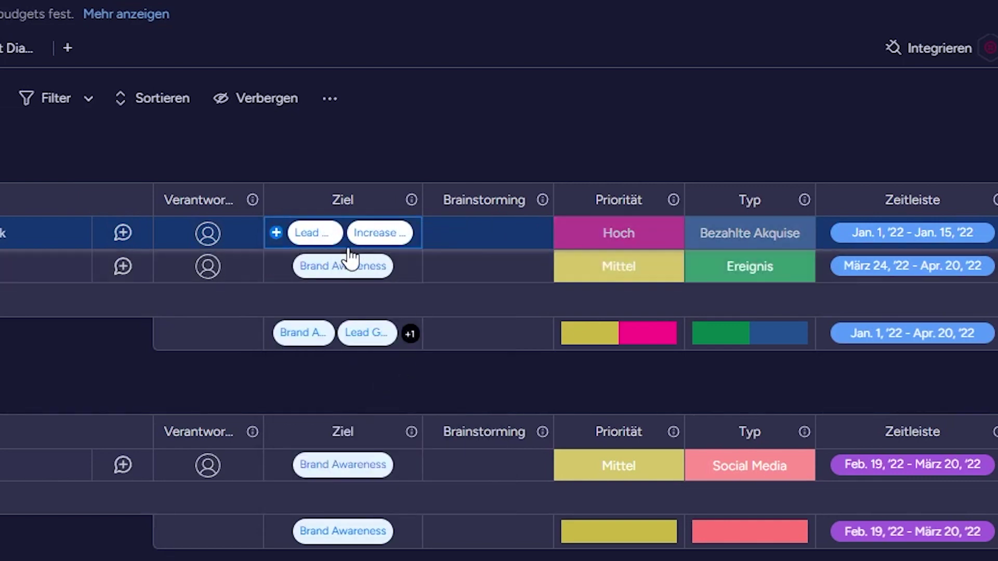
Remove the Increase Conversion label from the TikTok initiative's Ziel
{"action": "left_click", "coordinate": [373, 239]}
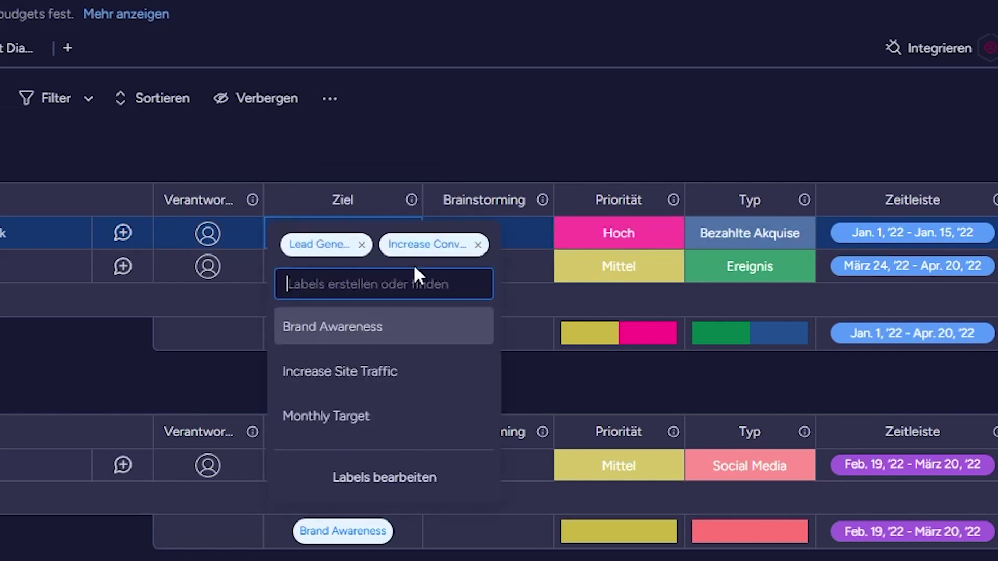
{"action": "left_click", "coordinate": [476, 245]}
{"action": "left_click", "coordinate": [396, 132]}
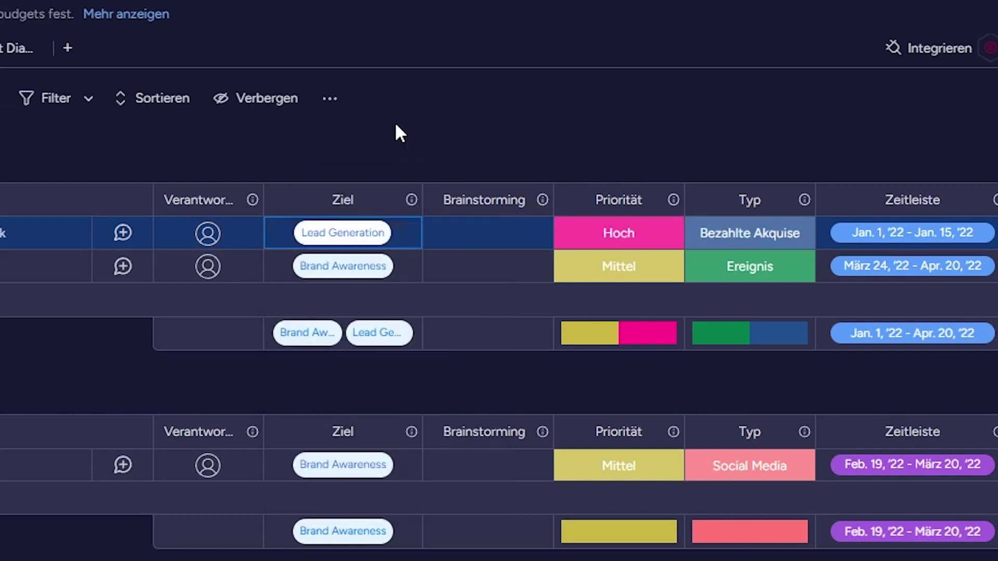
Examine the file sources for Brainstorming and the Priorität labels available for the TikTok initiative in Initiativen Q1
{"action": "left_click", "coordinate": [482, 233]}
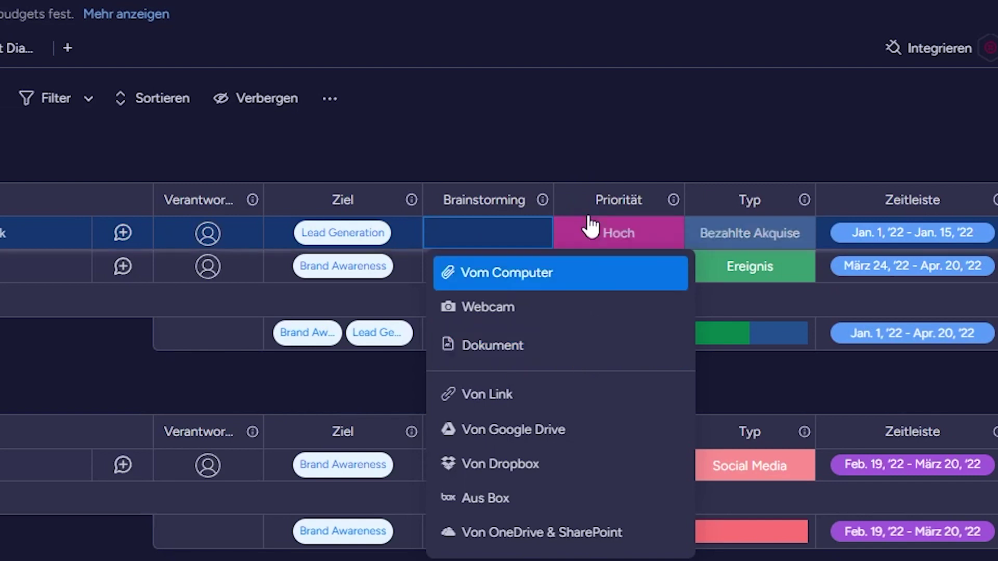
{"action": "left_click", "coordinate": [595, 109]}
{"action": "left_click", "coordinate": [646, 245]}
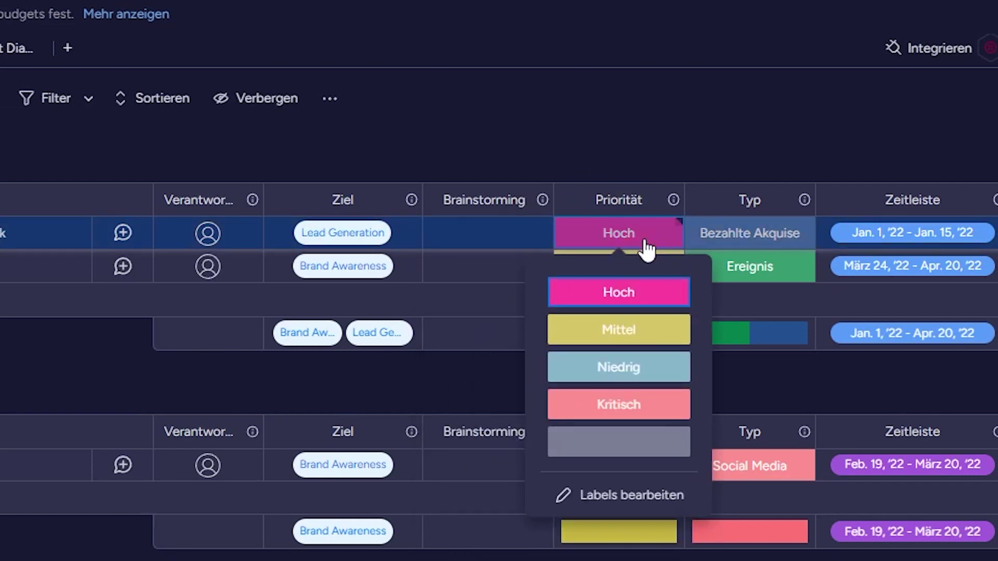
Open the Typ labels of the TikTok initiative for editing and try adding a blank new label
{"action": "left_click", "coordinate": [754, 234]}
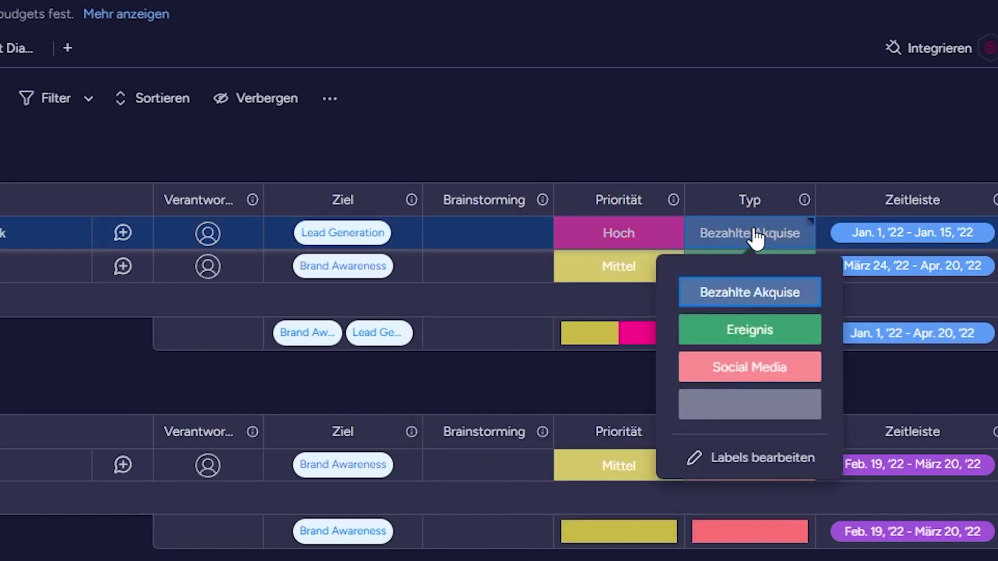
{"action": "left_click", "coordinate": [772, 459]}
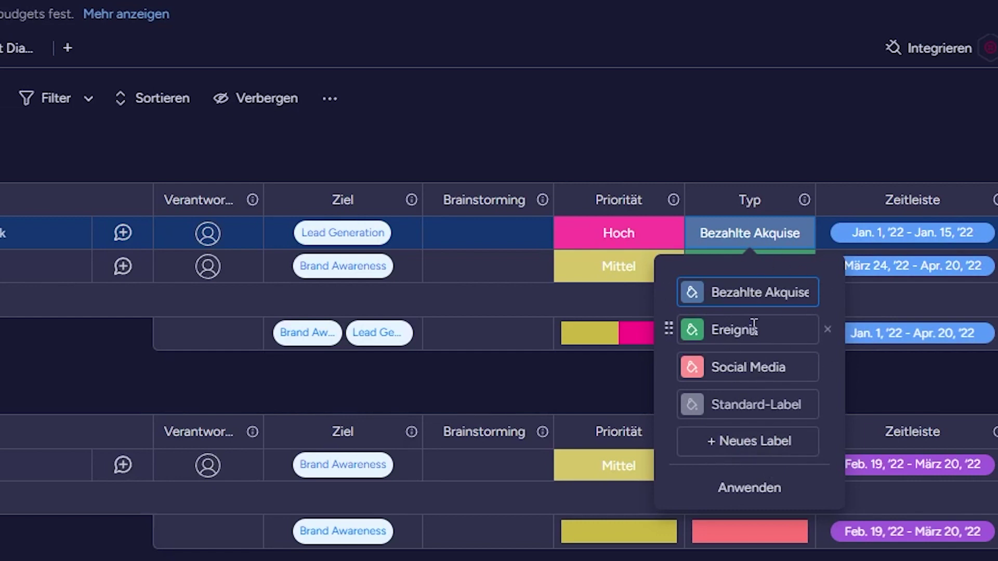
{"action": "left_click", "coordinate": [738, 445]}
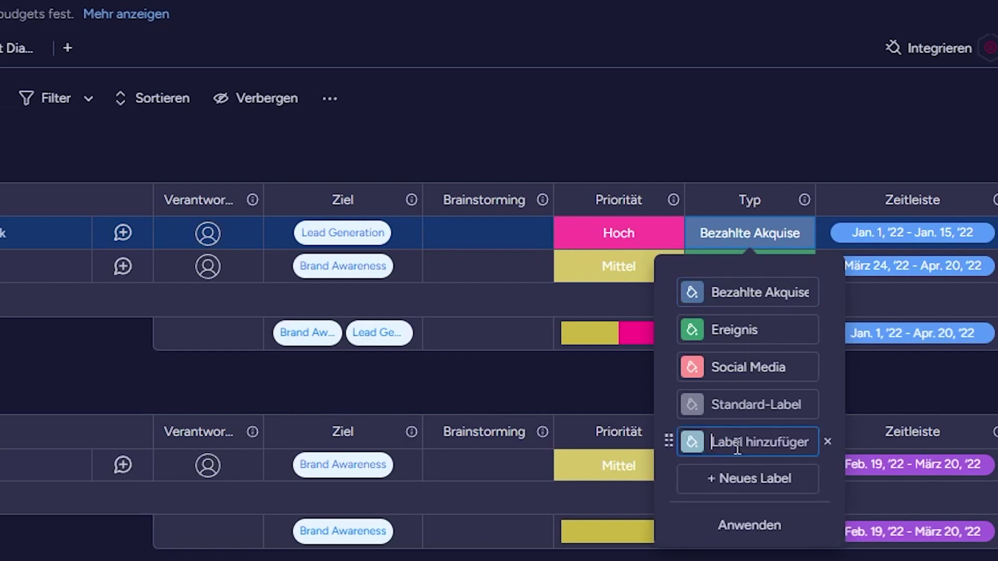
{"action": "left_click", "coordinate": [752, 483]}
Switch the TikTok initiative's Typ to Ereignis and set it back to Bezahlte Akquise
{"action": "left_click", "coordinate": [756, 330]}
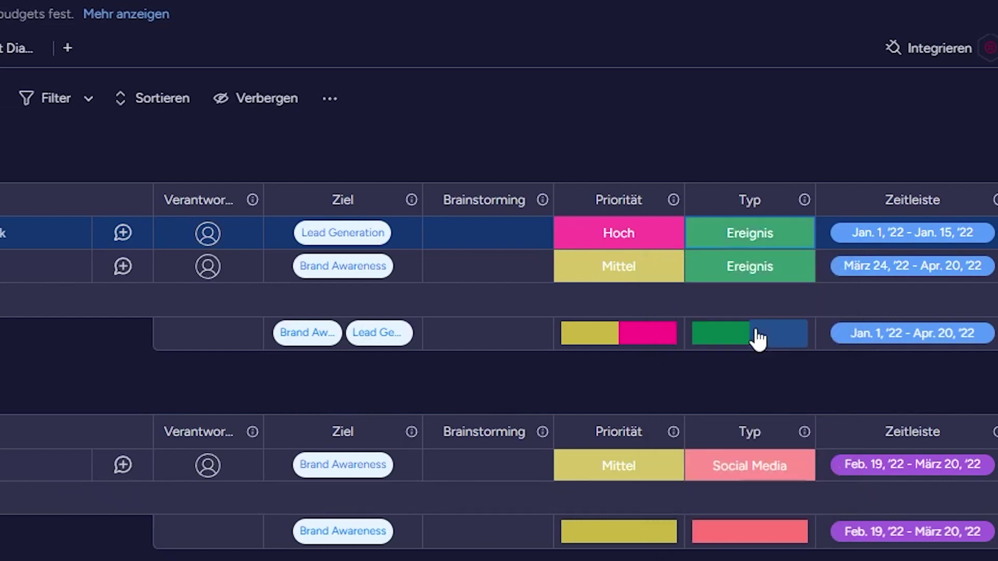
{"action": "left_click", "coordinate": [753, 238]}
{"action": "left_click", "coordinate": [757, 296]}
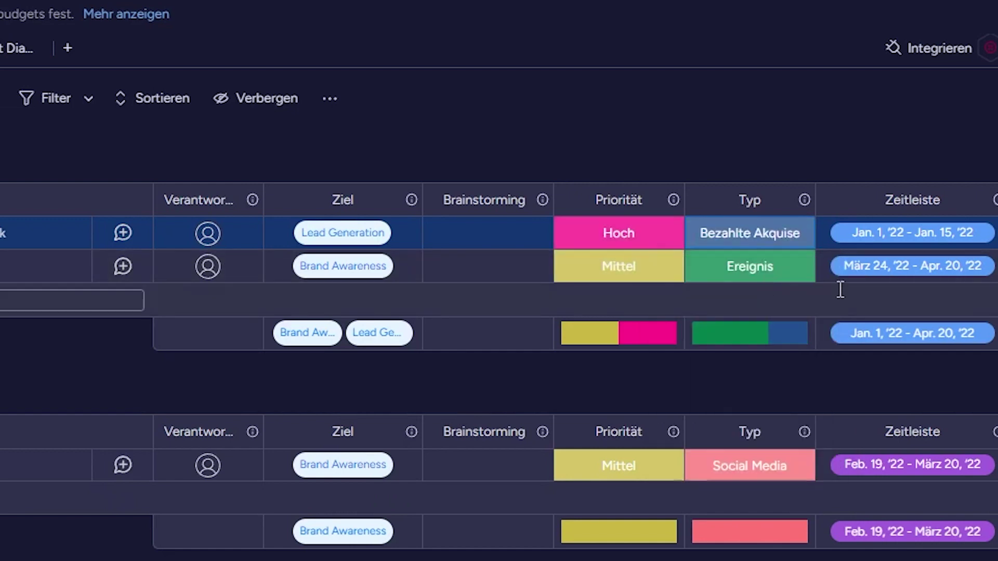
Check the TikTok initiative's Zeitleiste dates and link Kampagne 2 as its related campaign
{"action": "left_click", "coordinate": [929, 235]}
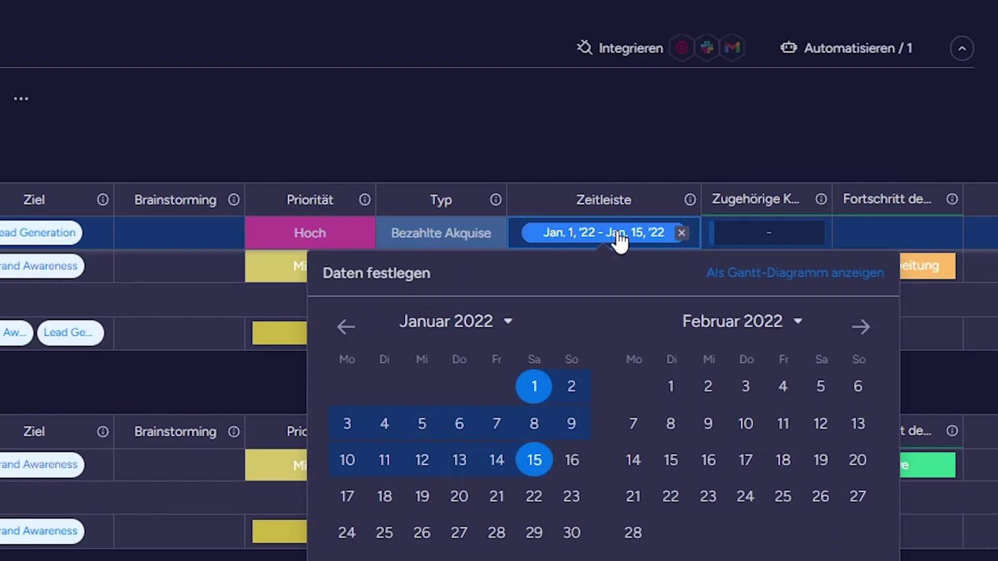
{"action": "scroll", "coordinate": [618, 240], "scroll_direction": "right", "scroll_amount": 8}
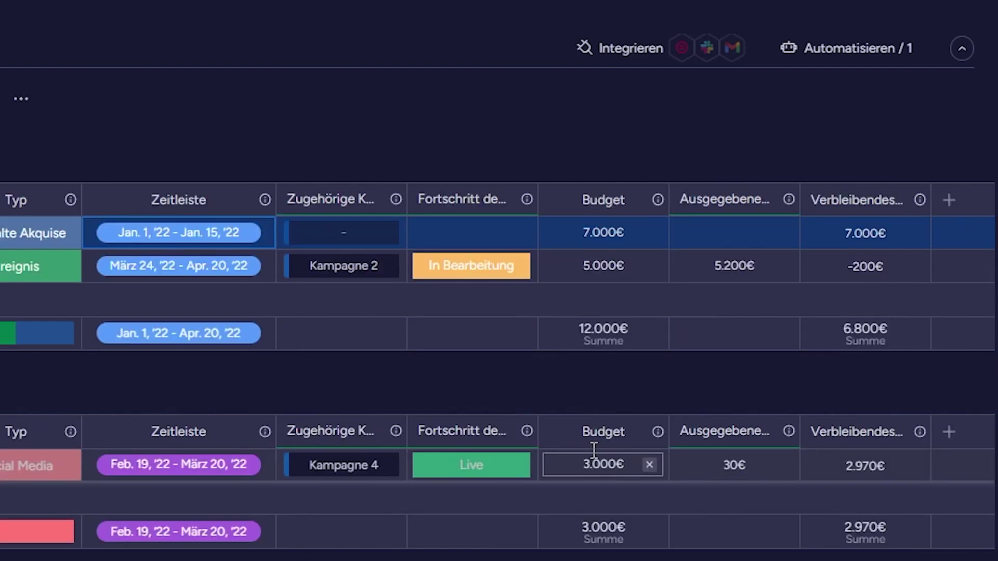
{"action": "left_click", "coordinate": [347, 234]}
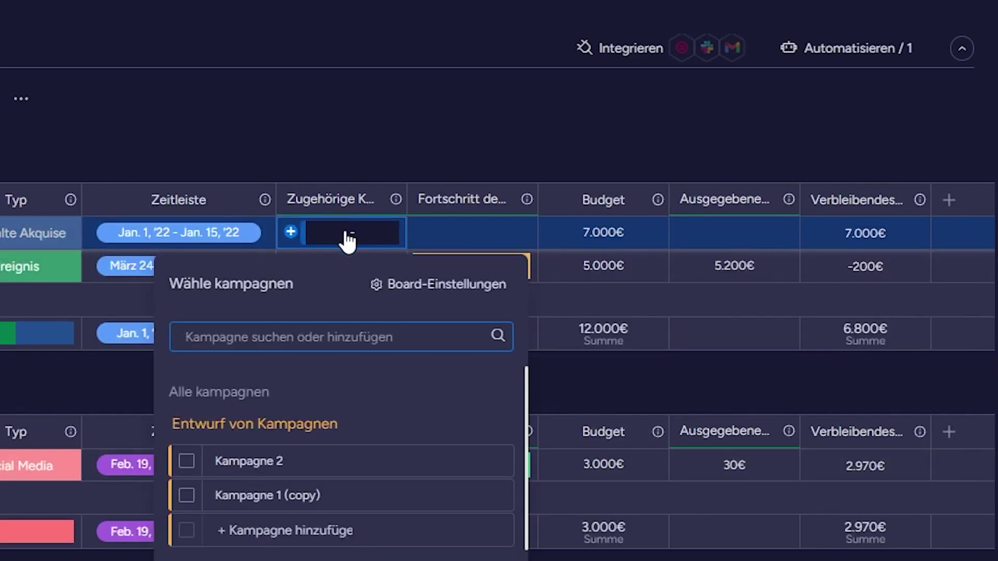
{"action": "left_click", "coordinate": [187, 462]}
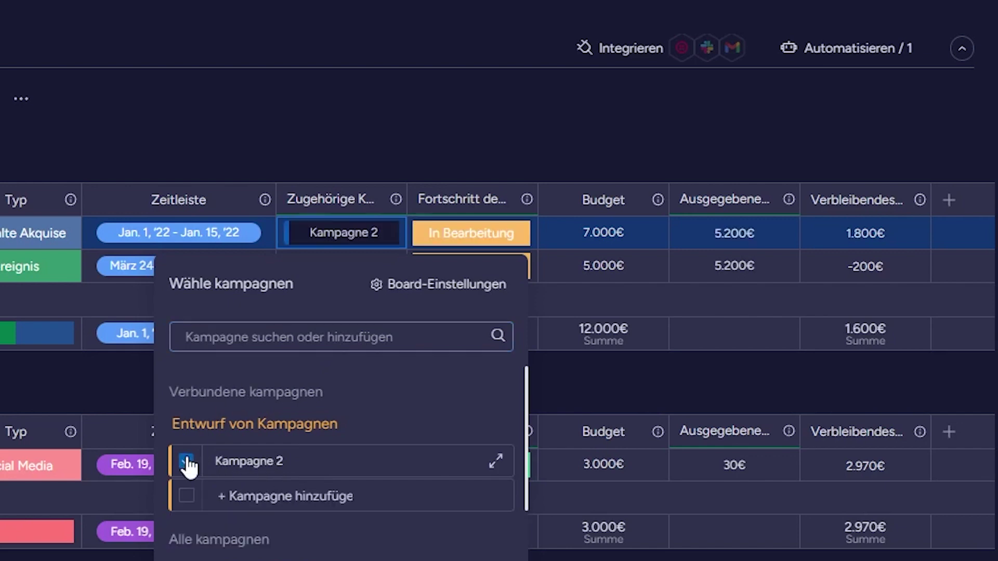
{"action": "left_click", "coordinate": [375, 130]}
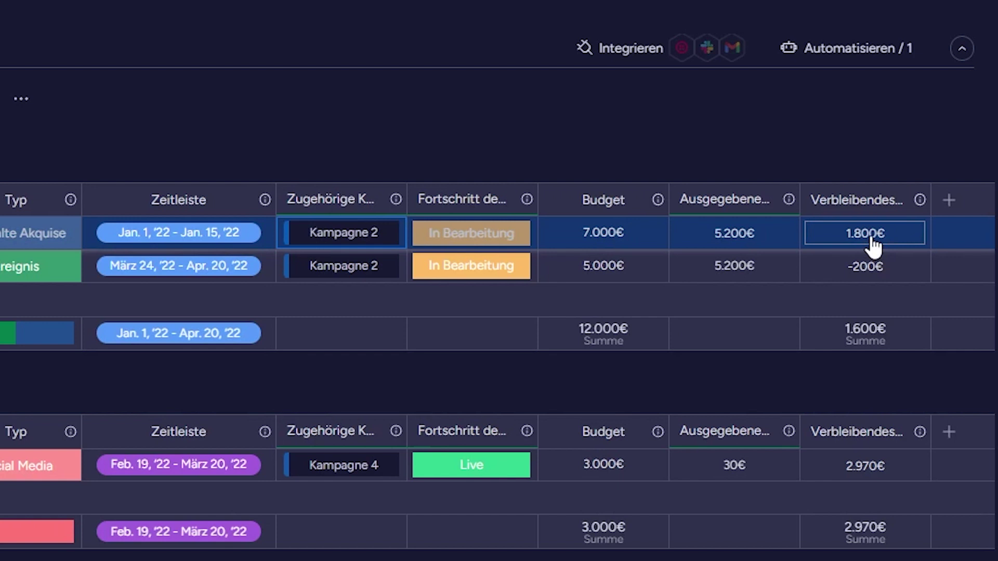
Review the column types available for a new column and the options of the Budget column, including Spalte ausblenden
{"action": "left_click", "coordinate": [954, 199]}
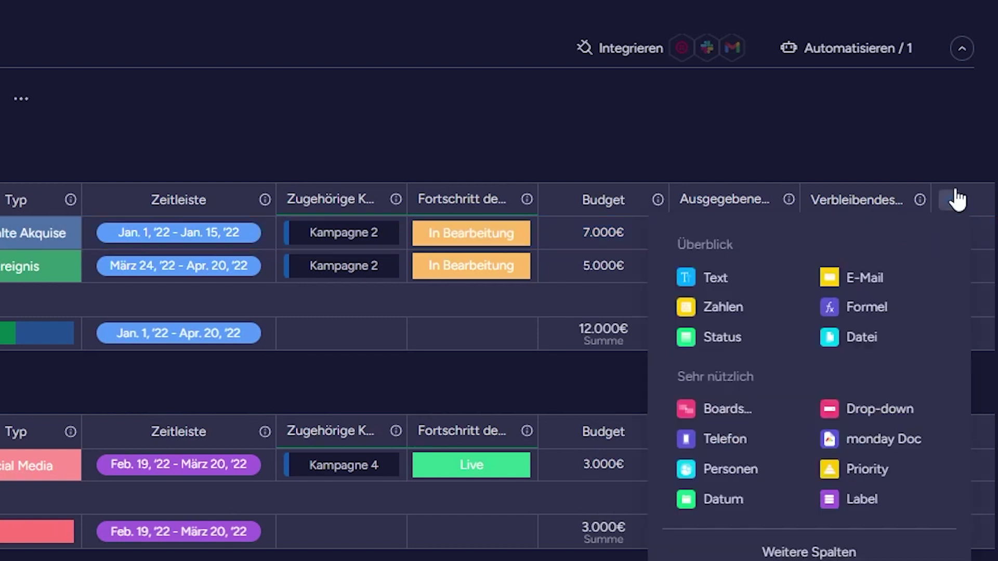
{"action": "left_click", "coordinate": [855, 554]}
{"action": "scroll", "coordinate": [400, 450], "scroll_direction": "down", "scroll_amount": 2}
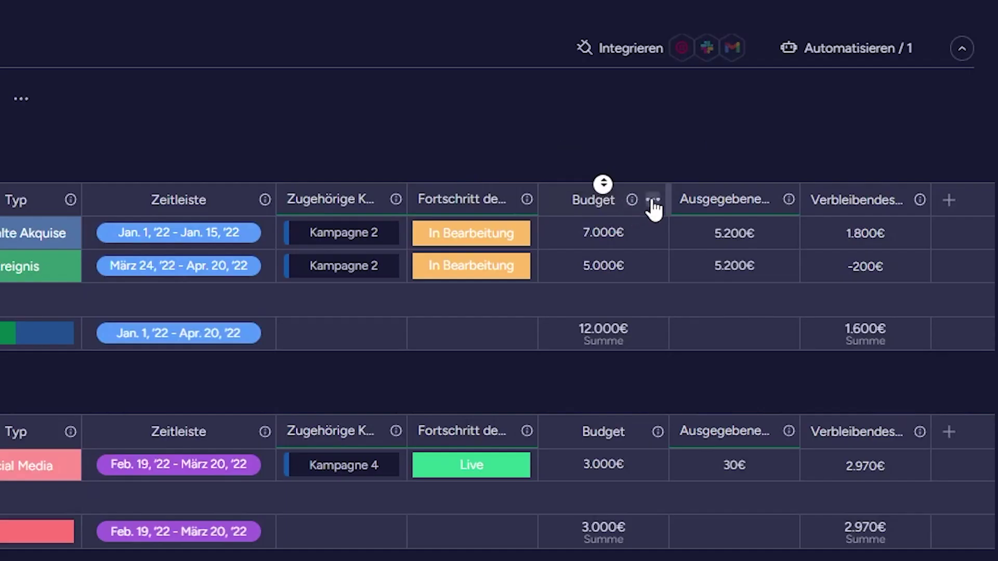
{"action": "left_click", "coordinate": [652, 200]}
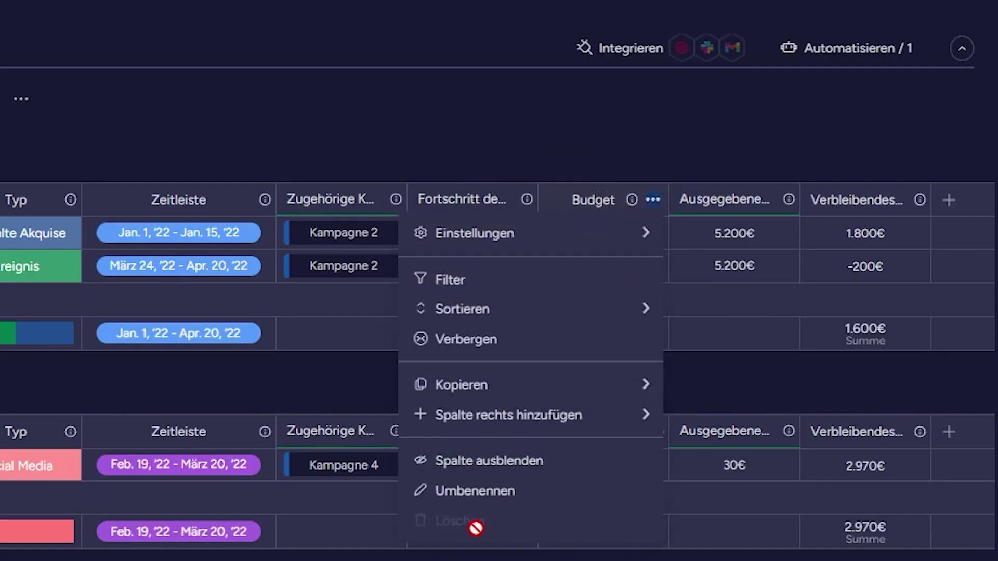
{"action": "left_click", "coordinate": [507, 463]}
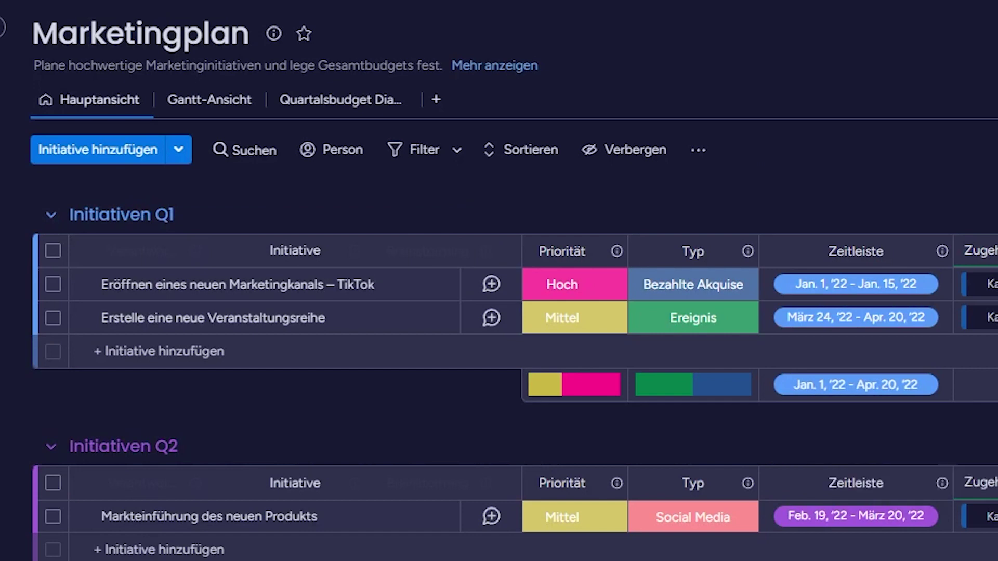
Open the Marketingplan board's Gantt-Ansicht and examine its settings for grouping, naming and coloring the items
{"action": "left_click", "coordinate": [202, 110]}
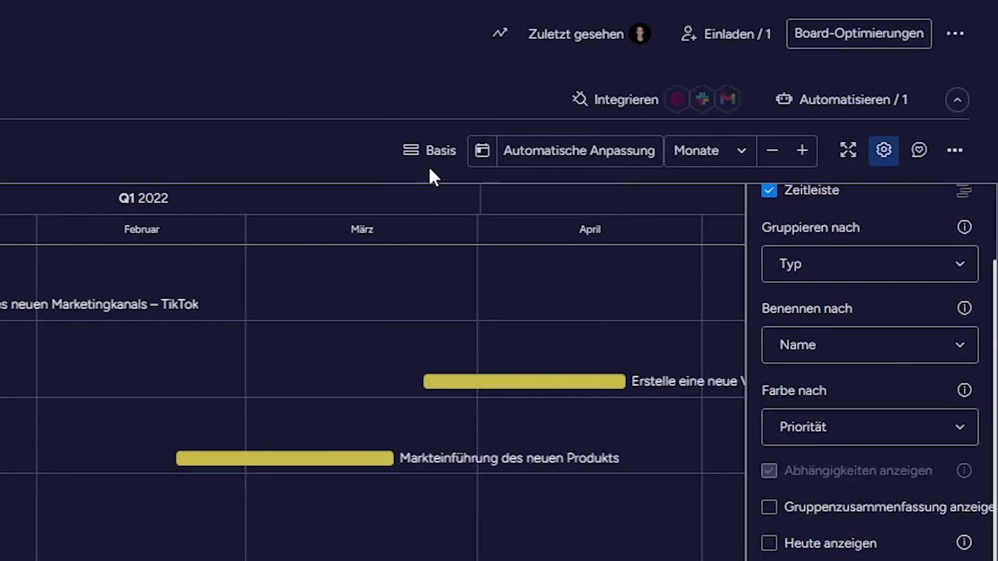
{"action": "left_click", "coordinate": [909, 282]}
{"action": "left_click", "coordinate": [943, 272]}
{"action": "left_click", "coordinate": [909, 352]}
{"action": "left_click", "coordinate": [910, 355]}
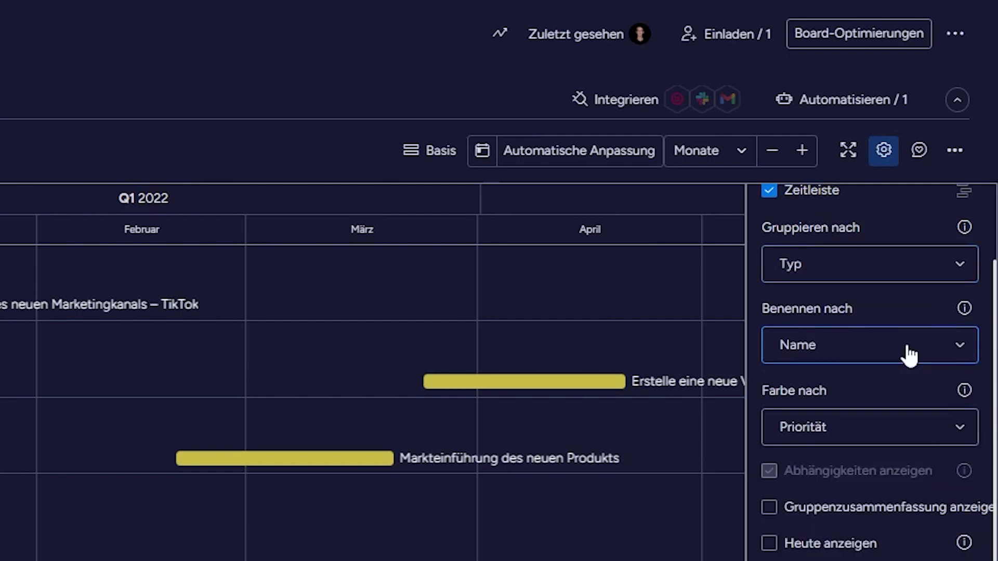
{"action": "left_click", "coordinate": [884, 438]}
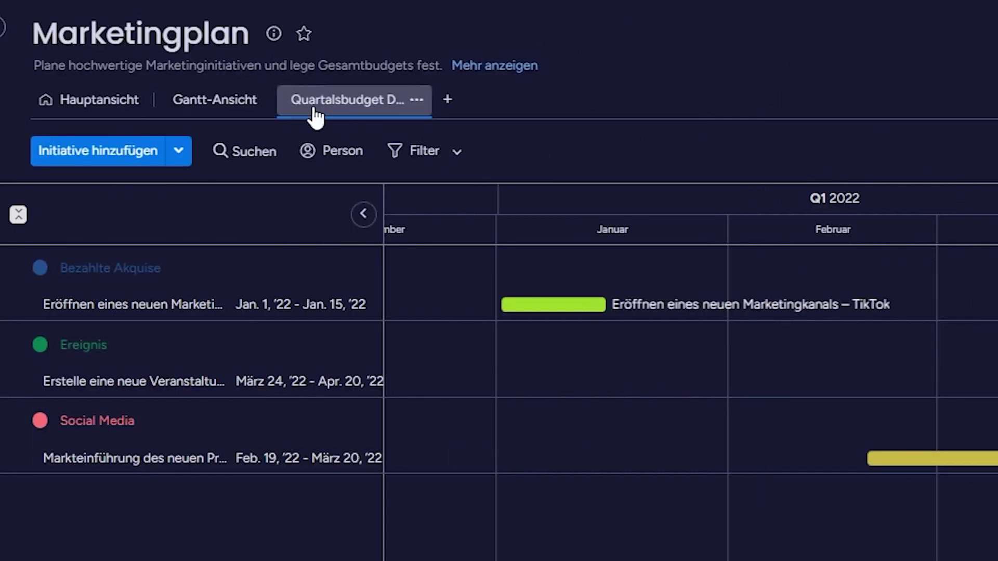
View the Quartalsbudget diagram of the Marketingplan board and check the options for adding another view
{"action": "left_click", "coordinate": [315, 111]}
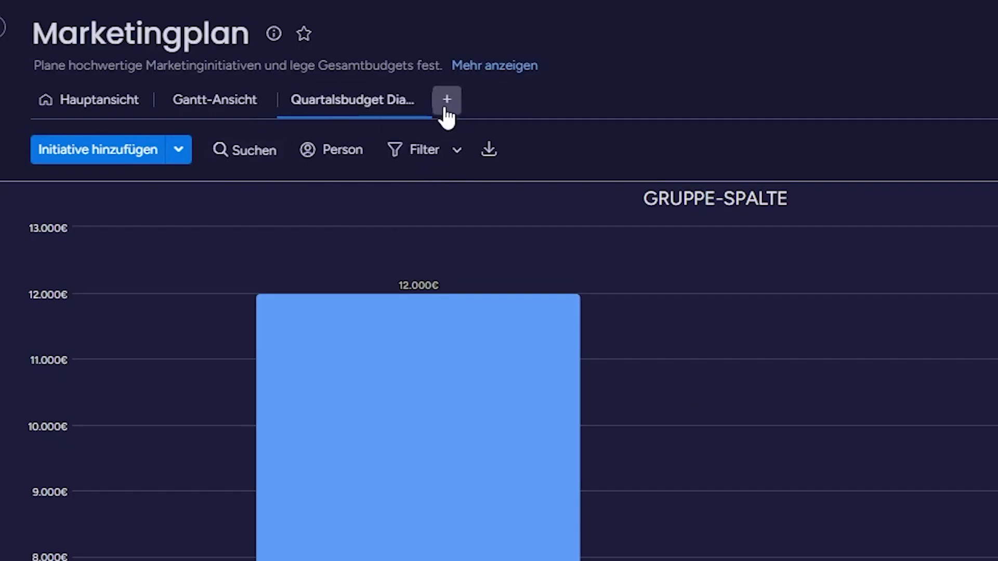
{"action": "left_click", "coordinate": [446, 110]}
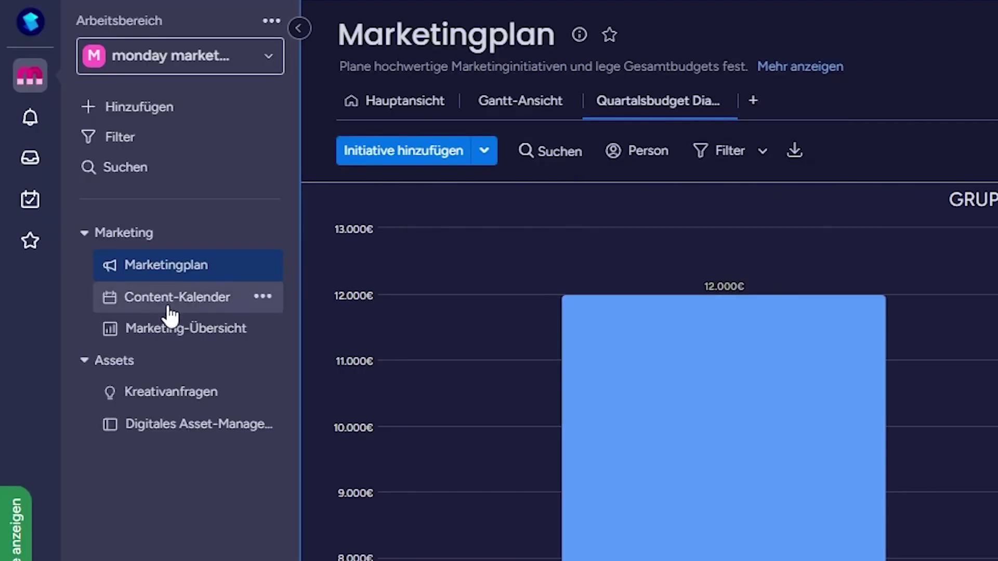
Open the Kalender view of the Content-Kalender board and browse the campaigns around Dezember 2021 and Januar 2022
{"action": "left_click", "coordinate": [173, 307]}
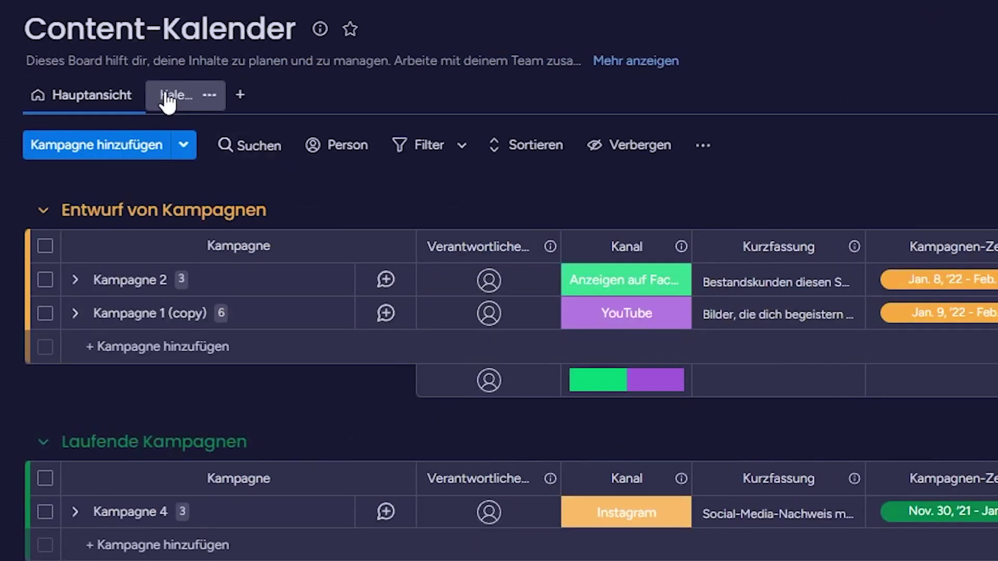
{"action": "left_click", "coordinate": [165, 99]}
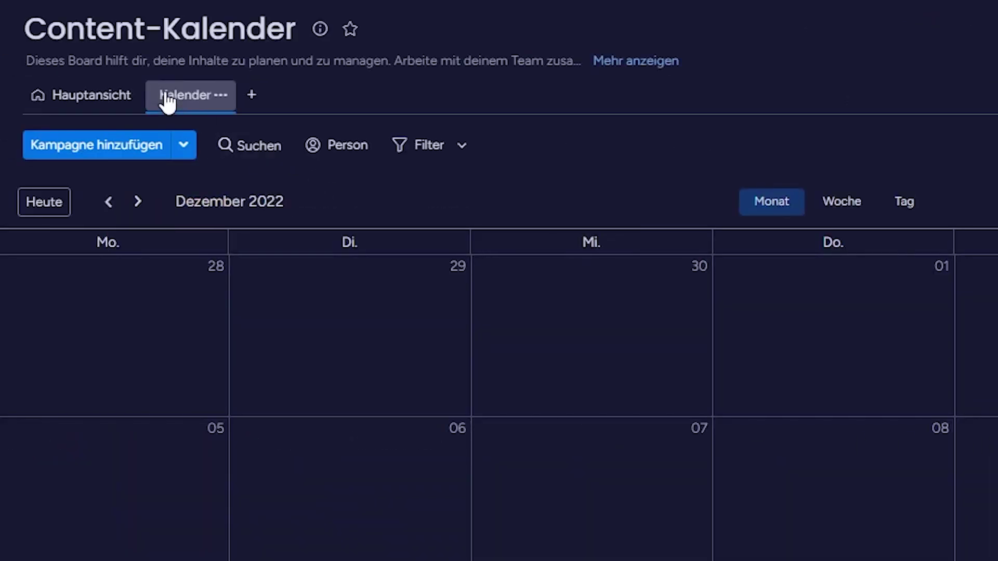
{"action": "left_click", "coordinate": [108, 201]}
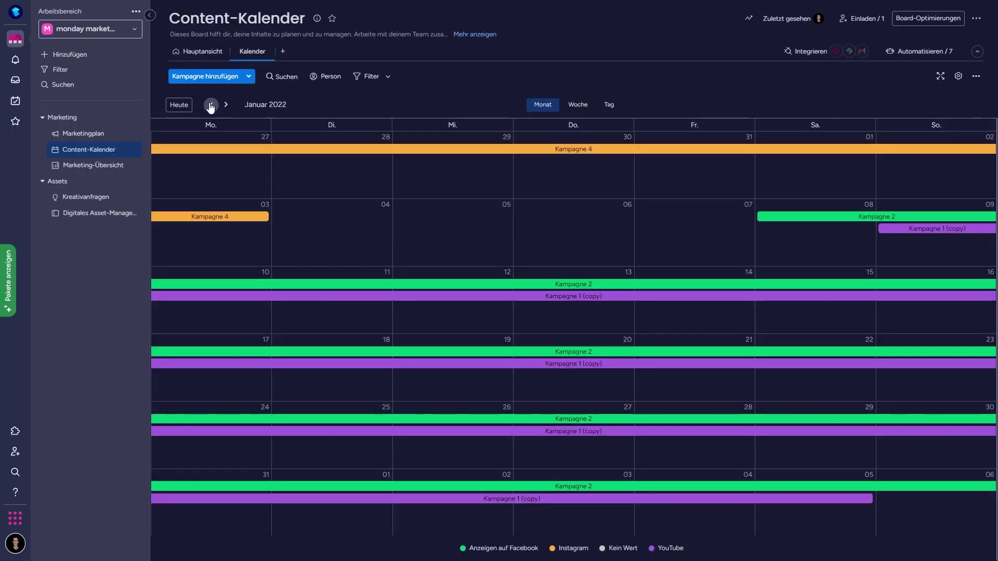
{"action": "left_click", "coordinate": [210, 106]}
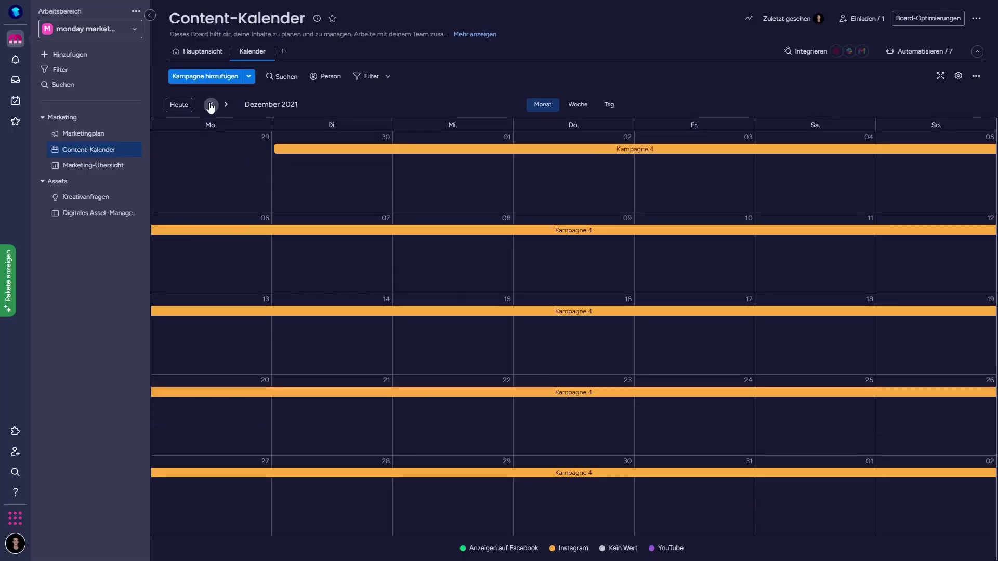
{"action": "left_click", "coordinate": [225, 105]}
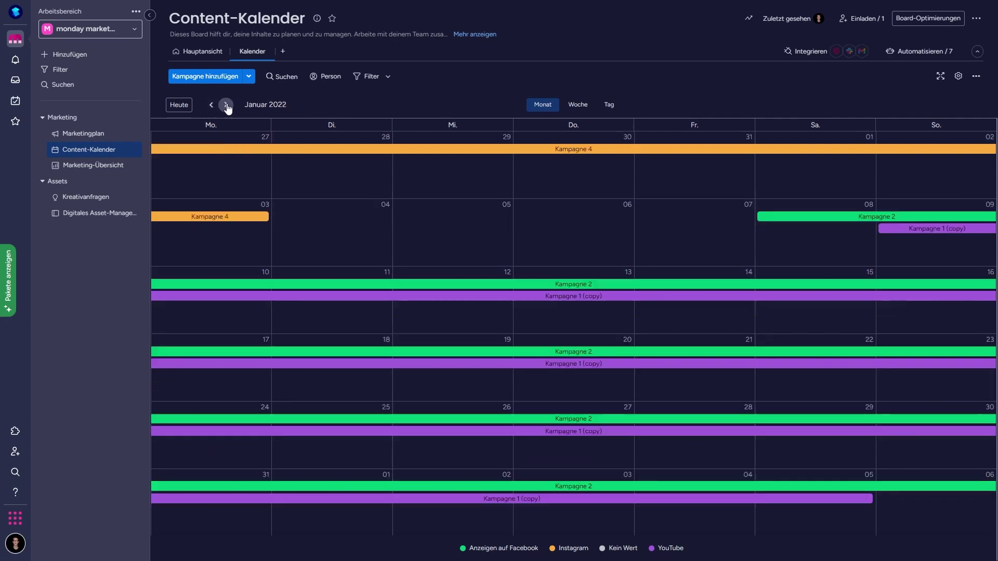
Examine the calendar's view customization settings, including the Farbe nach options
{"action": "left_click", "coordinate": [958, 76]}
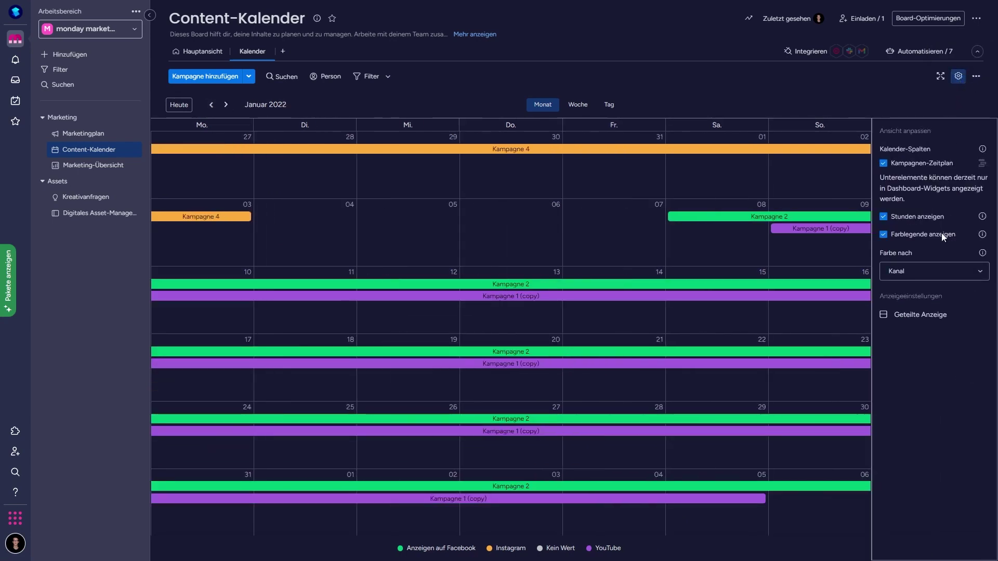
{"action": "left_click", "coordinate": [934, 270]}
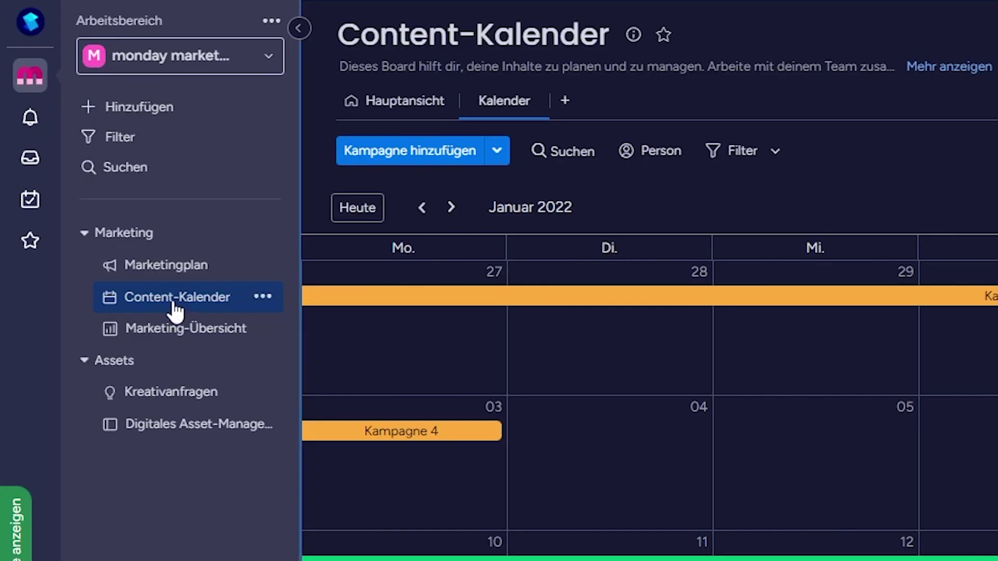
Open the Marketing-Übersicht dashboard and check which boards are linked to it, leaving the selection as it is
{"action": "left_click", "coordinate": [192, 337]}
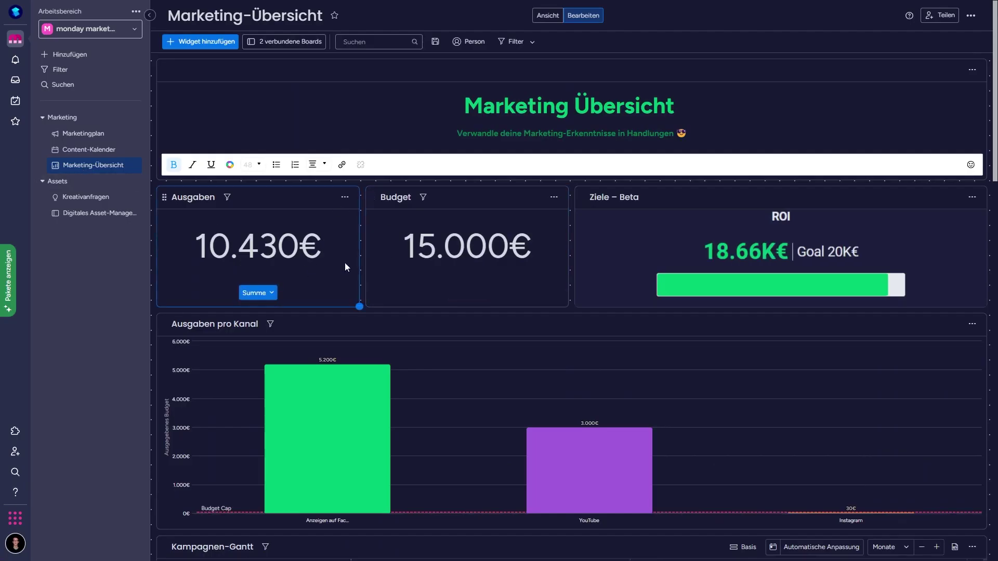
{"action": "scroll", "coordinate": [763, 307], "scroll_direction": "down", "scroll_amount": 1}
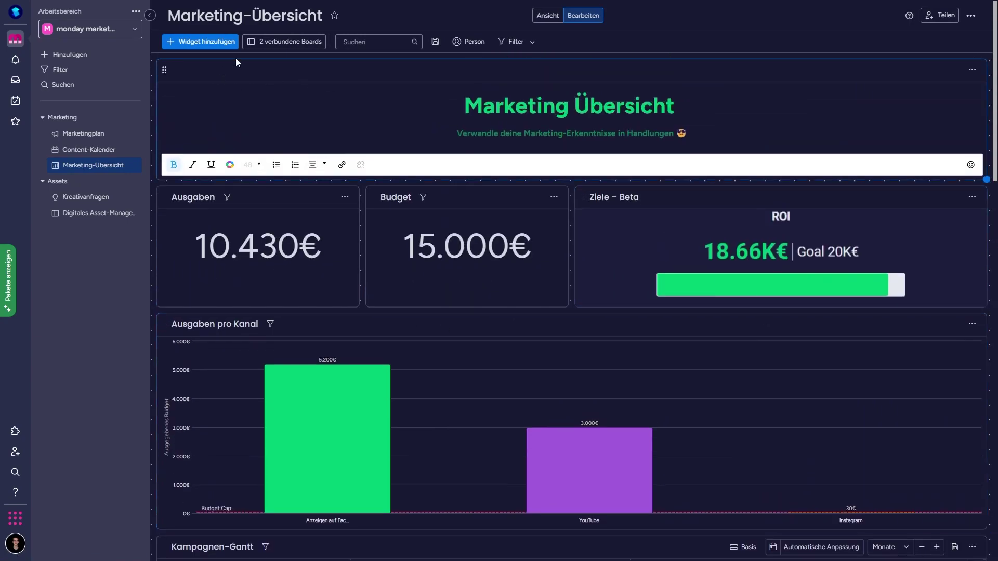
{"action": "left_click", "coordinate": [289, 42]}
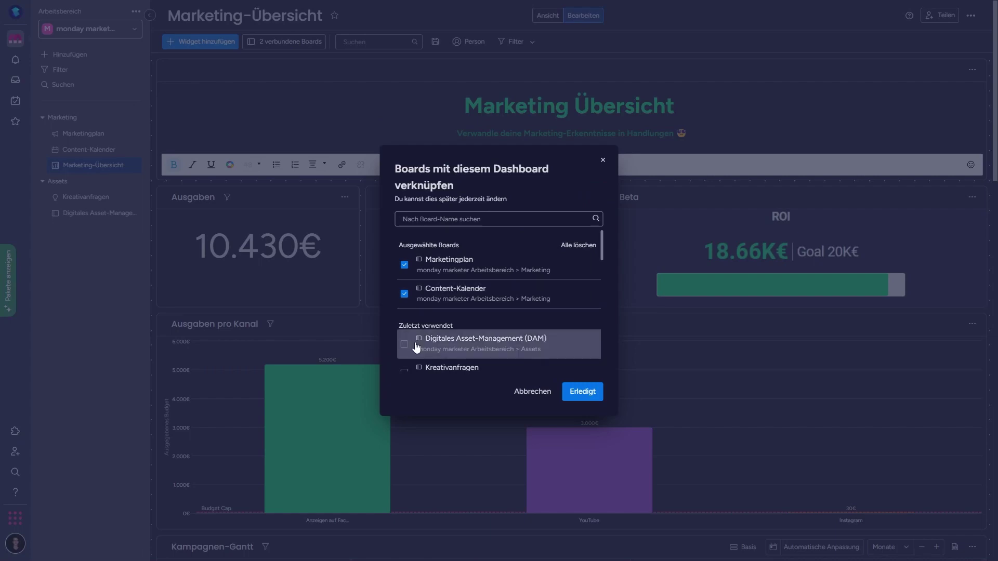
{"action": "left_click", "coordinate": [530, 391]}
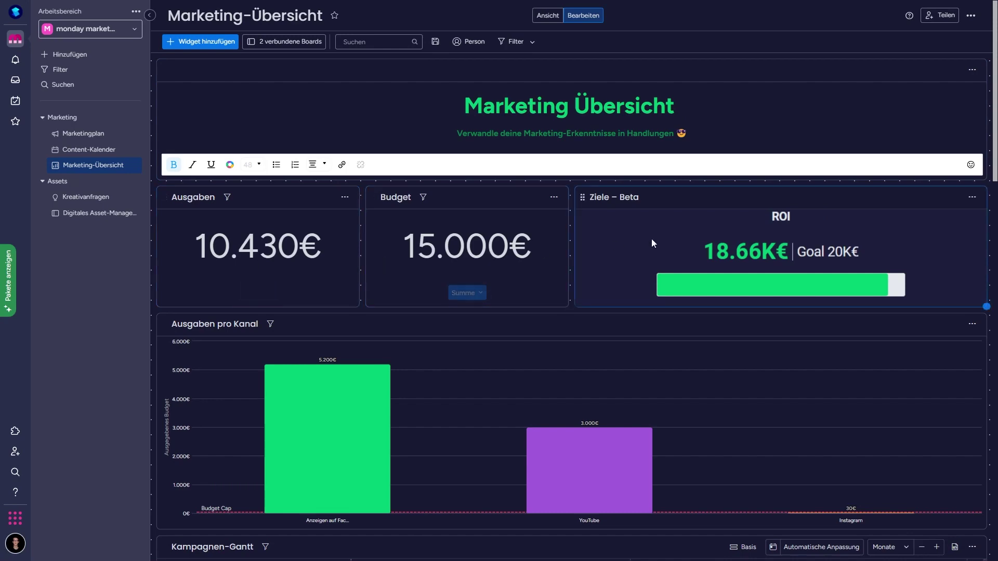
Look through the Marketing-Übersicht dashboard's widgets, from Ausgaben pro Kanal and Kampagnen-Gantt to Team Ressourcenmanagement and Llama Farm
{"action": "scroll", "coordinate": [659, 259], "scroll_direction": "down", "scroll_amount": 3}
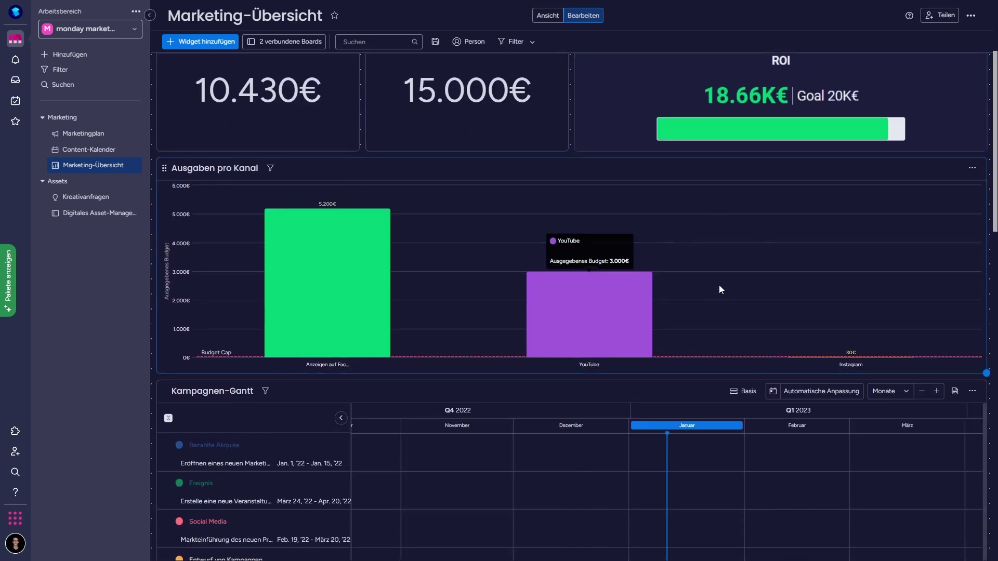
{"action": "scroll", "coordinate": [719, 284], "scroll_direction": "down", "scroll_amount": 5}
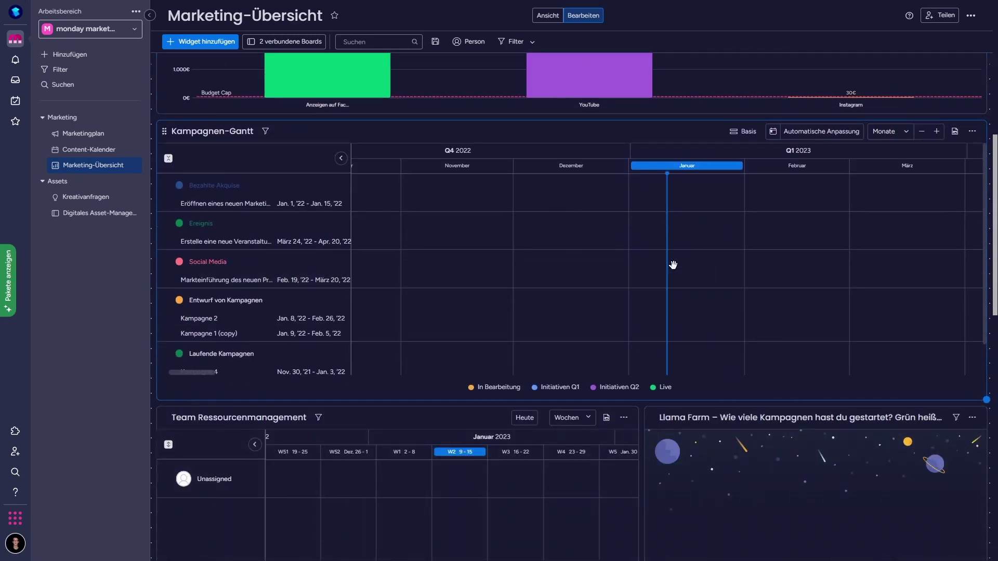
{"action": "scroll", "coordinate": [671, 265], "scroll_direction": "down", "scroll_amount": 1}
{"action": "scroll", "coordinate": [673, 264], "scroll_direction": "down", "scroll_amount": 4}
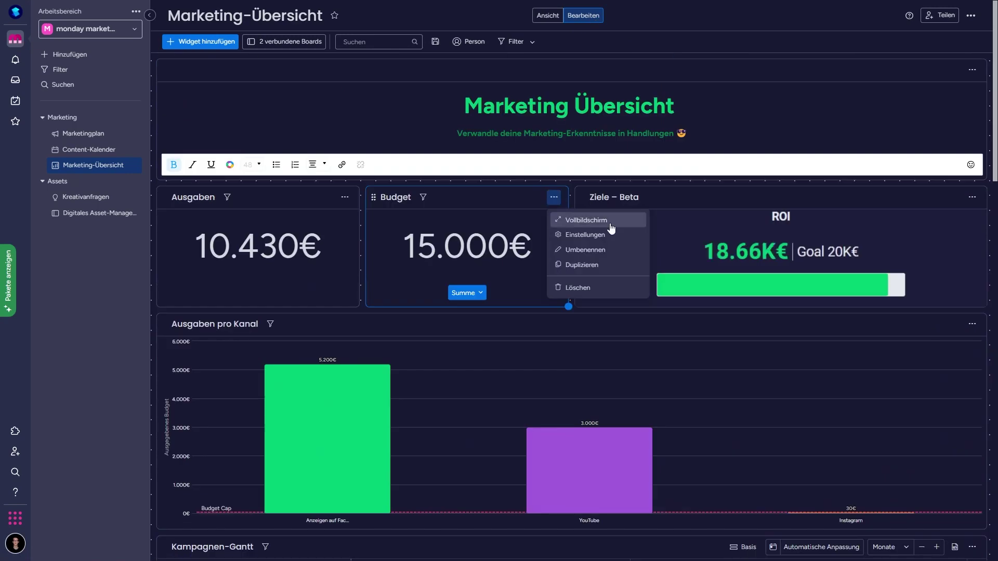
Examine the Budget widget's settings, including its additional options for unit, function and decimal places
{"action": "left_click", "coordinate": [586, 237]}
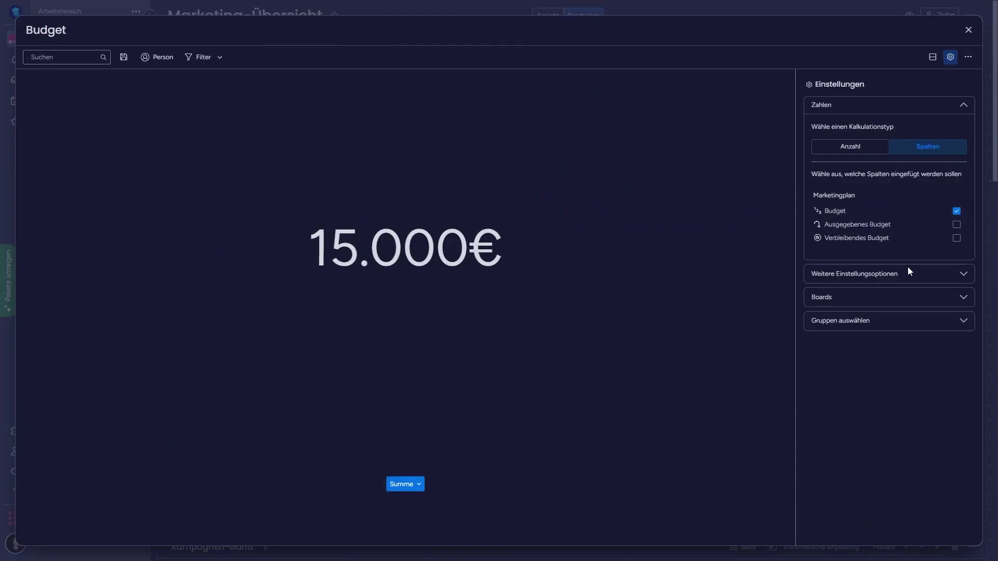
{"action": "left_click", "coordinate": [891, 274]}
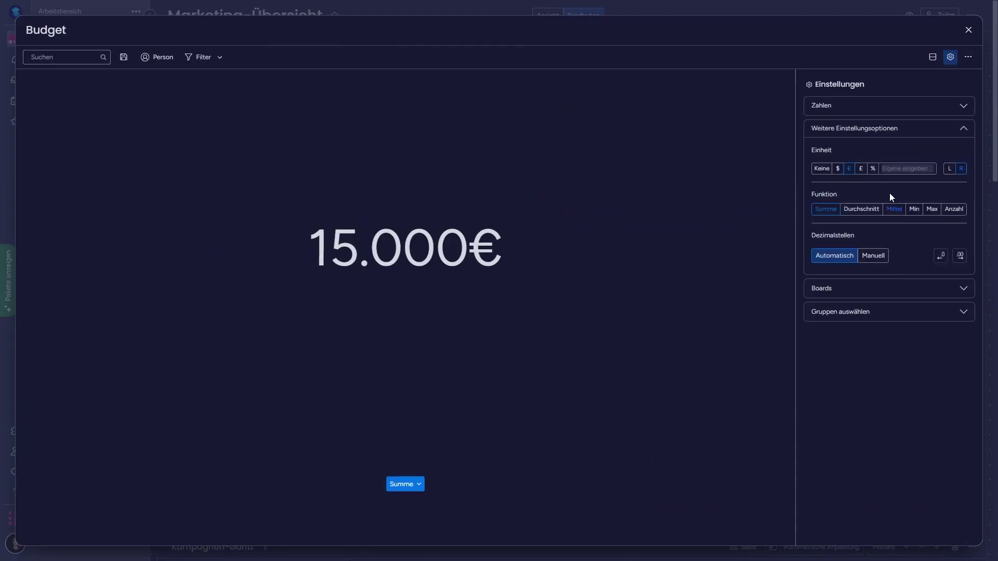
{"action": "left_click", "coordinate": [968, 30]}
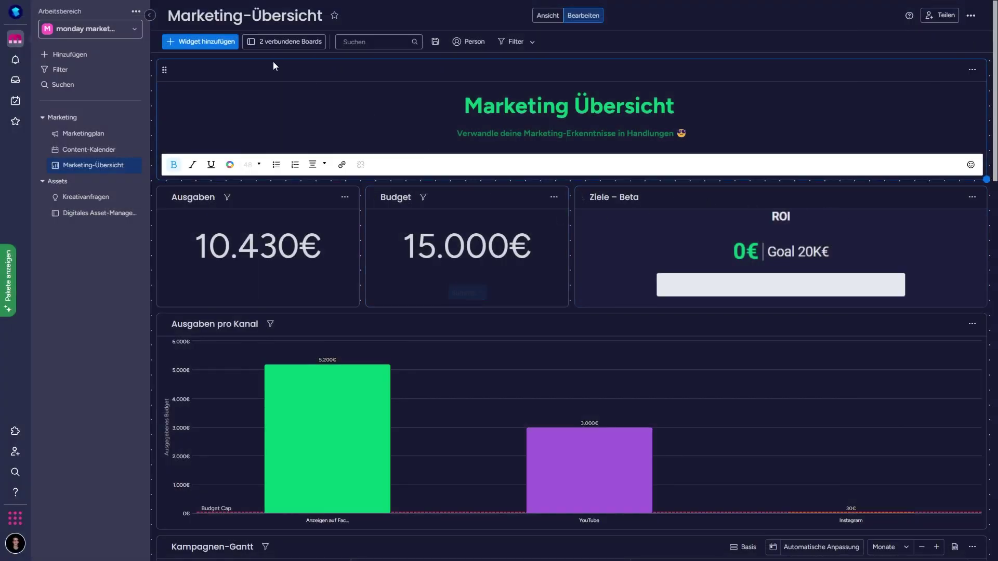
Add a Diagramm widget enlarged to the full dashboard width, and open the Marketing-Übersicht dashboard's sharing options
{"action": "left_click", "coordinate": [211, 43]}
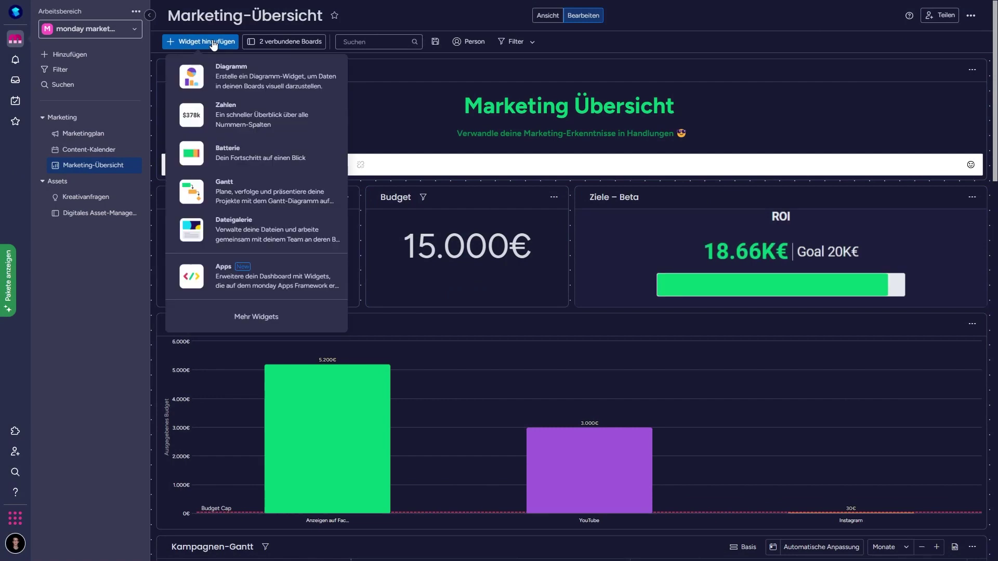
{"action": "left_click", "coordinate": [244, 82]}
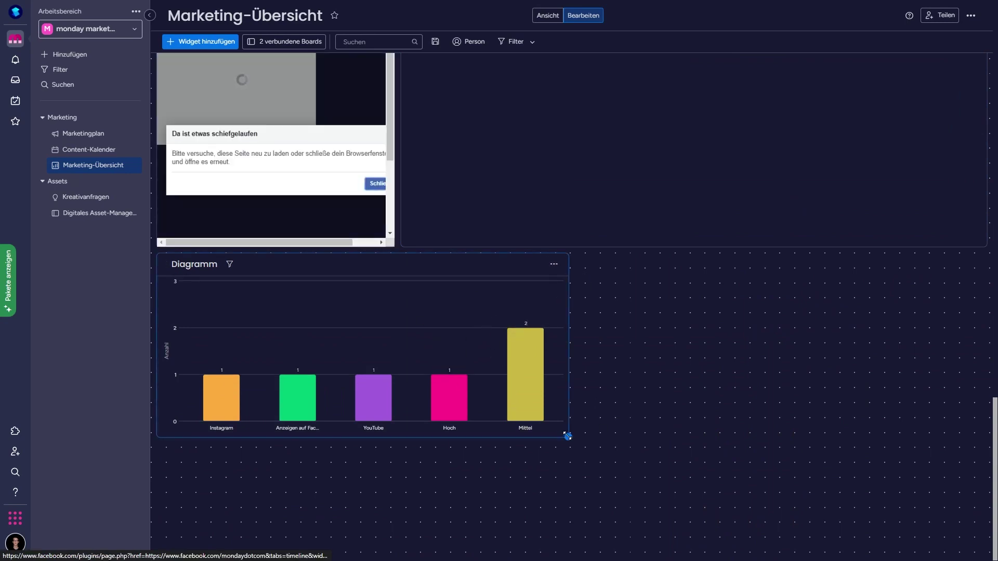
{"action": "left_click_drag", "start_coordinate": [568, 437], "coordinate": [986, 500]}
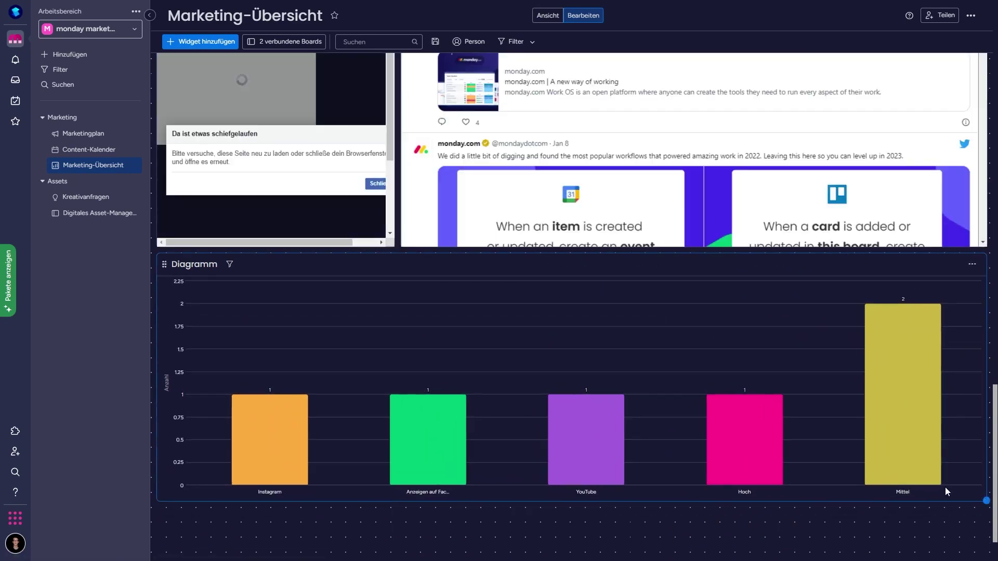
{"action": "left_click", "coordinate": [189, 265]}
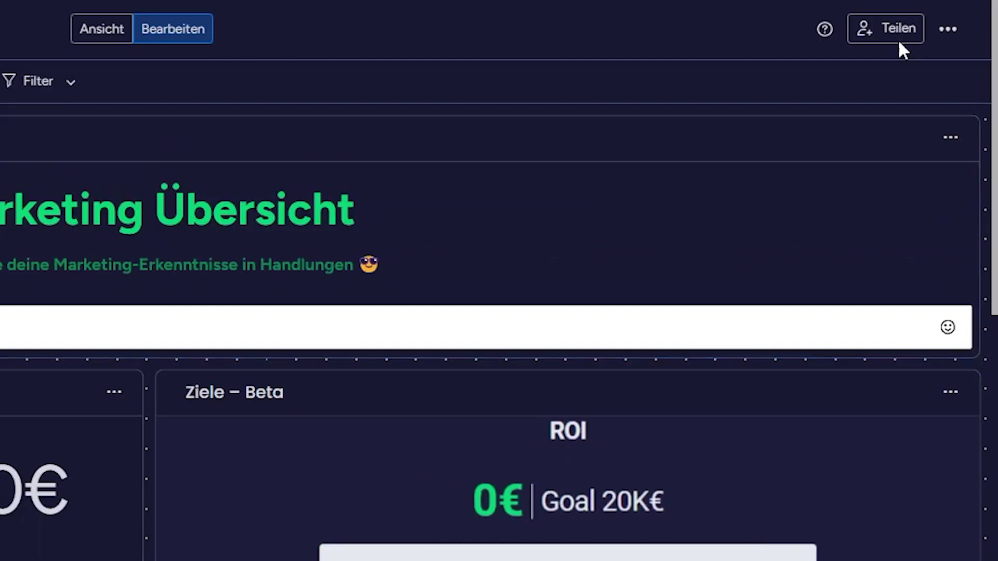
{"action": "left_click", "coordinate": [892, 34]}
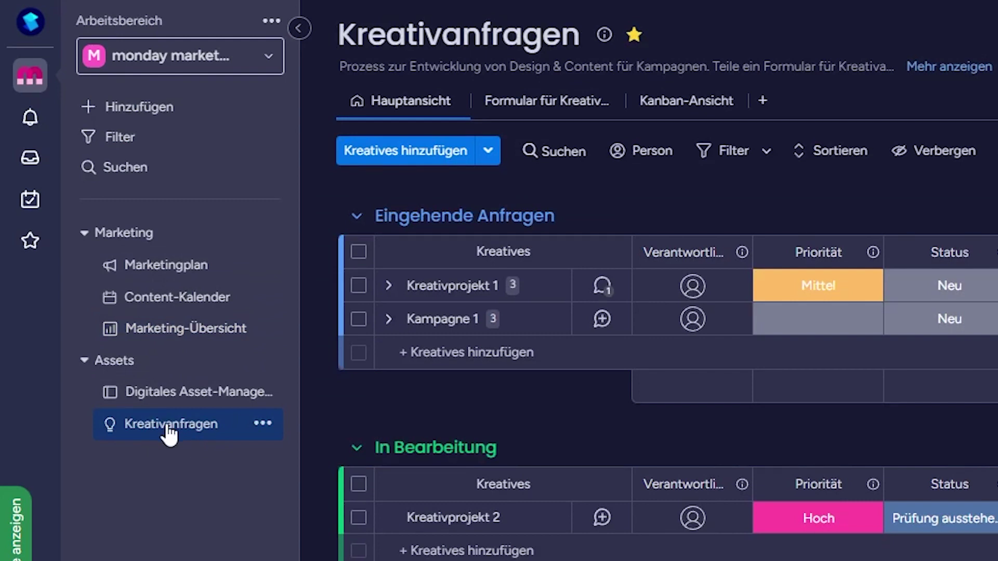
Check the monday marketer templates in the Vorlagenzentrale for adding content to the workspace, without using any
{"action": "left_click", "coordinate": [142, 107]}
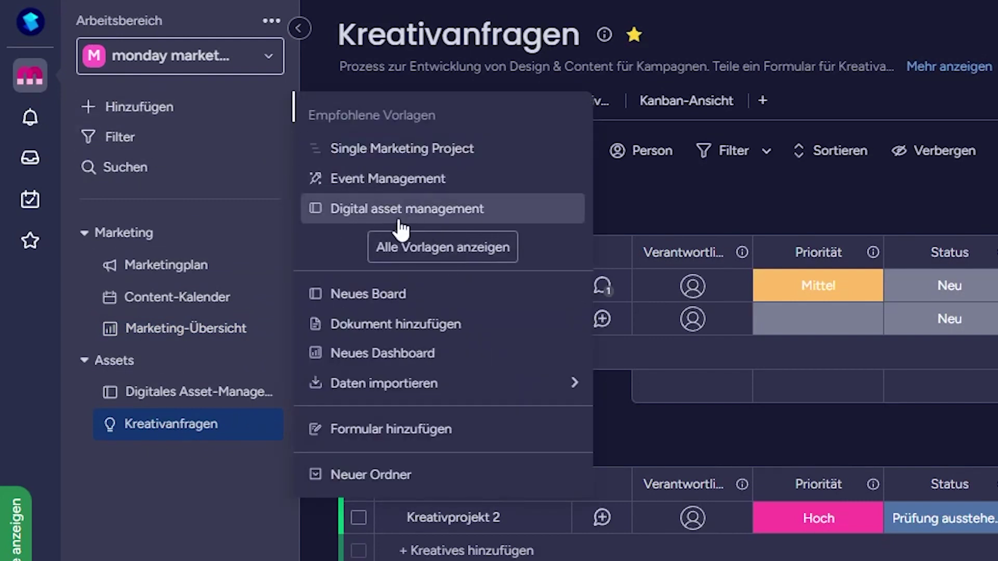
{"action": "left_click", "coordinate": [416, 244]}
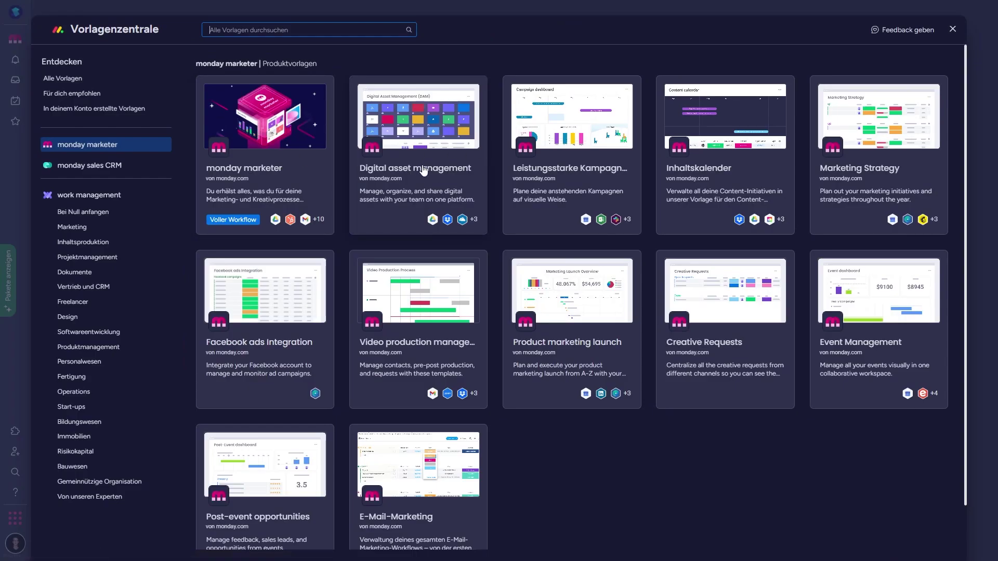
{"action": "left_click", "coordinate": [953, 29]}
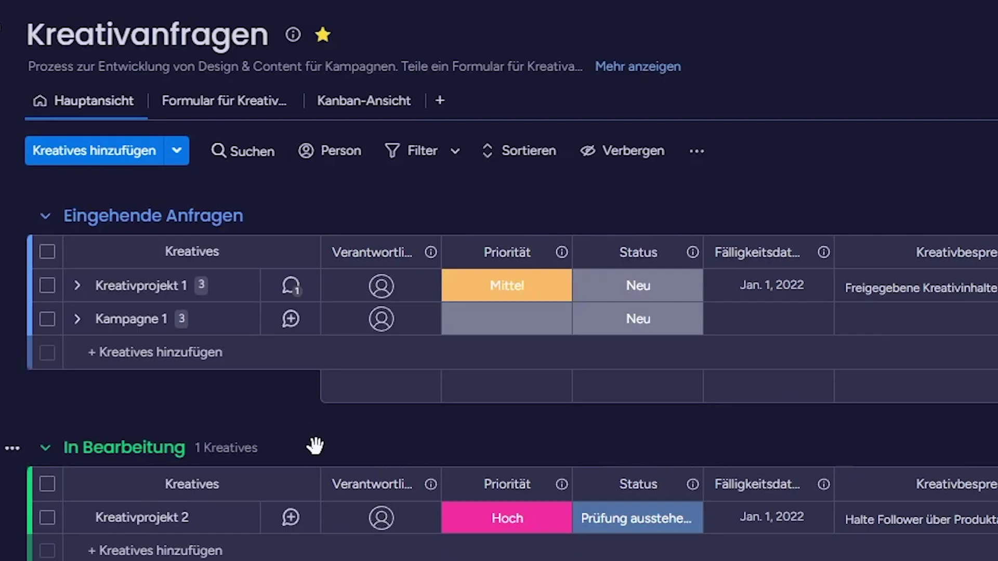
Look through the questions of the Kreativanfragen board's request form, from Kreativ-Anfrage to Was sollten wir sonst noch wissen?
{"action": "left_click", "coordinate": [258, 53]}
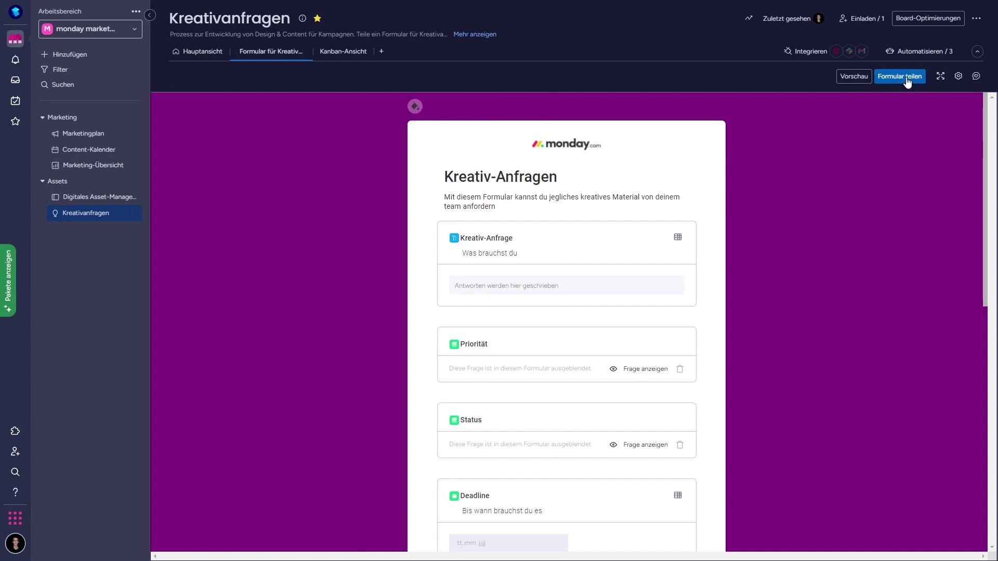
{"action": "scroll", "coordinate": [707, 212], "scroll_direction": "down", "scroll_amount": 4}
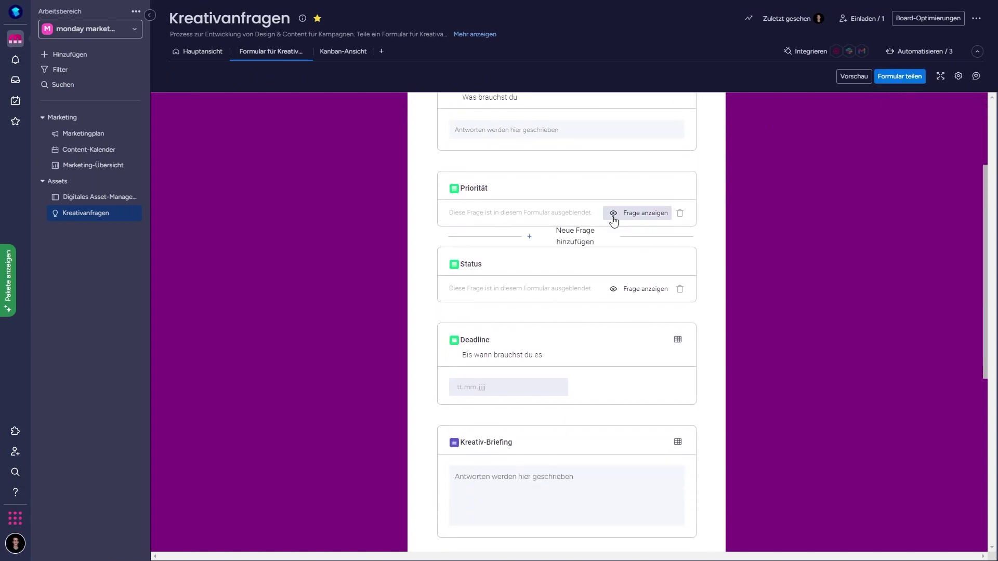
{"action": "scroll", "coordinate": [637, 239], "scroll_direction": "down", "scroll_amount": 5}
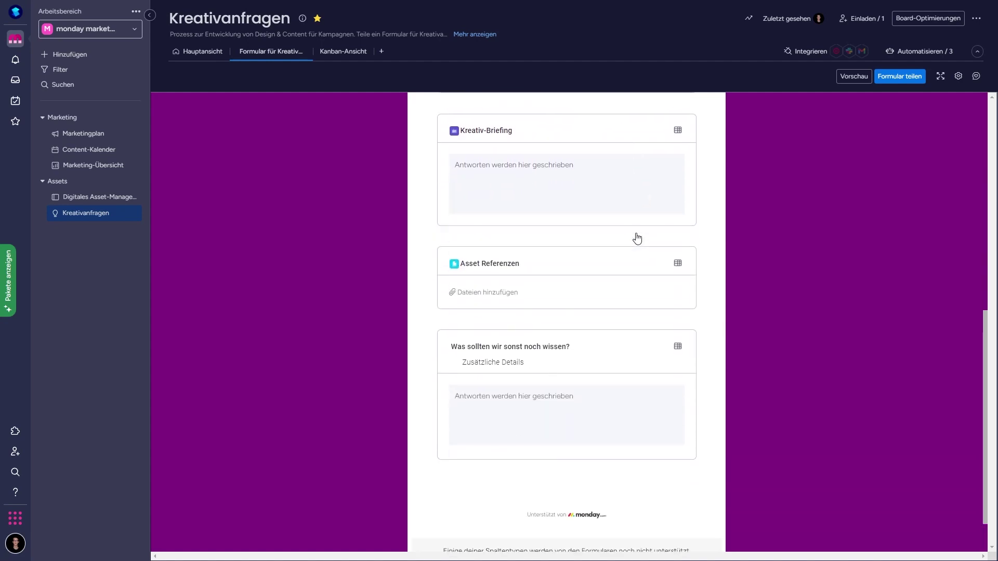
In the Kreativanfragen board's Hauptansicht, link Kreativprojekt 1 to Kampagne 2 as its related campaign
{"action": "left_click", "coordinate": [175, 54]}
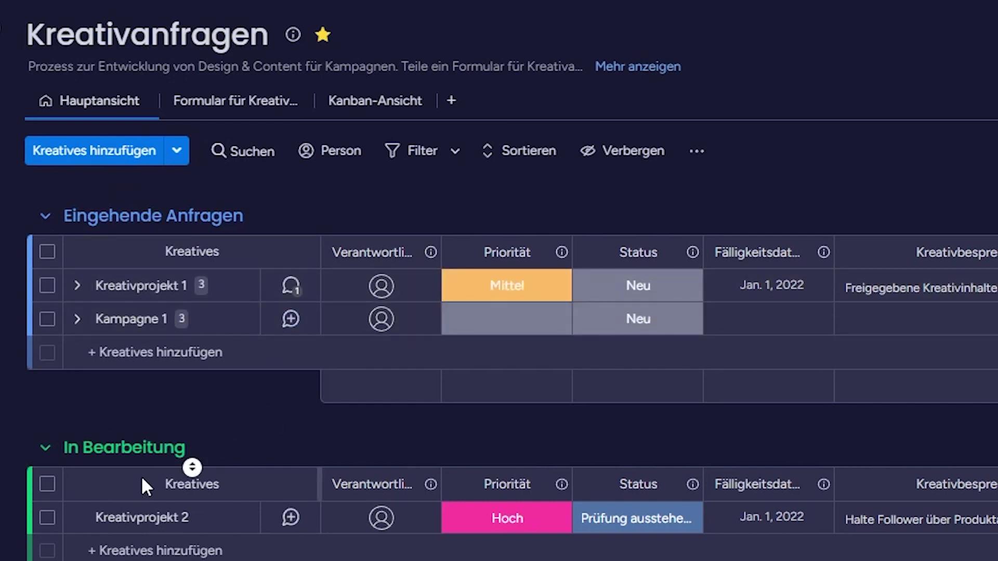
{"action": "scroll", "coordinate": [142, 478], "scroll_direction": "down", "scroll_amount": 5}
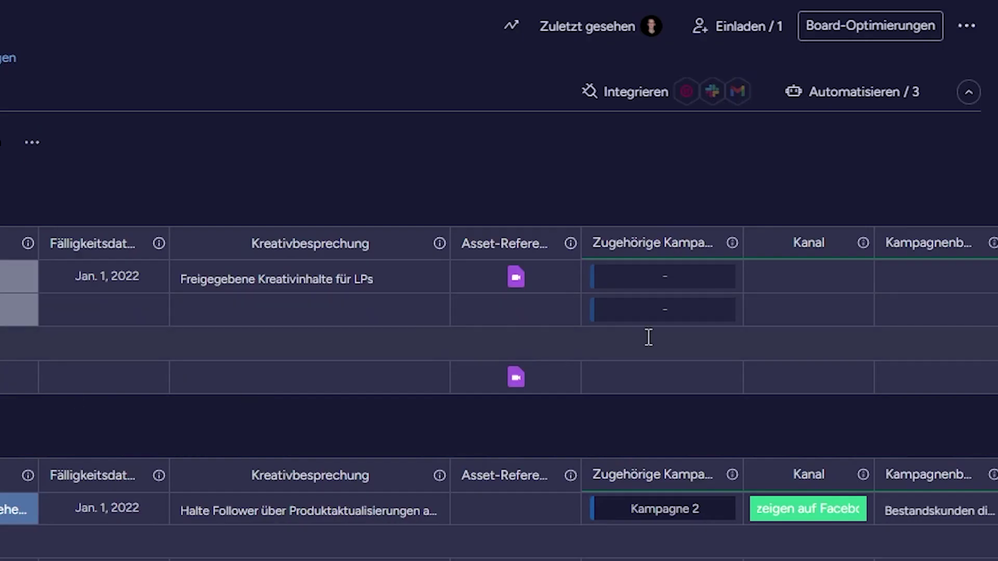
{"action": "left_click", "coordinate": [660, 277]}
{"action": "left_click", "coordinate": [508, 505]}
{"action": "left_click", "coordinate": [455, 443]}
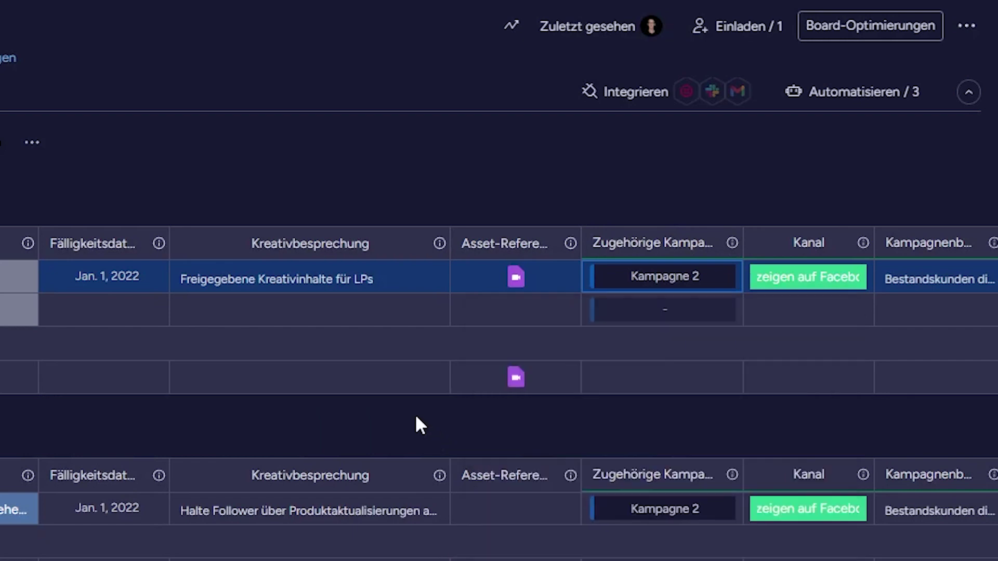
{"action": "mouse_move", "coordinate": [522, 284]}
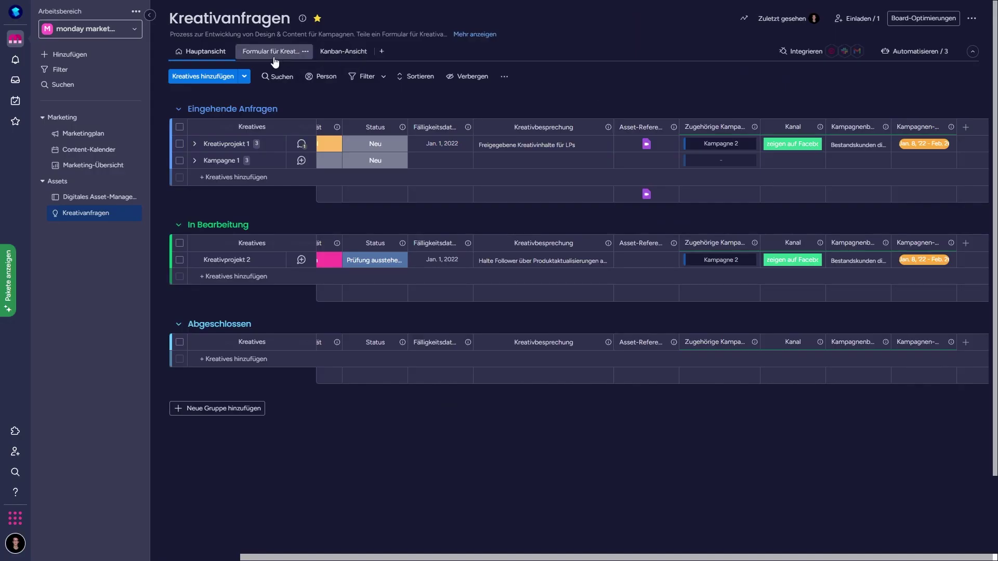
In the Kreativ-Anfragen form, check adding a question below Deadline and change the page background to a muted indigo
{"action": "left_click", "coordinate": [249, 50]}
{"action": "scroll", "coordinate": [569, 359], "scroll_direction": "down", "scroll_amount": 4}
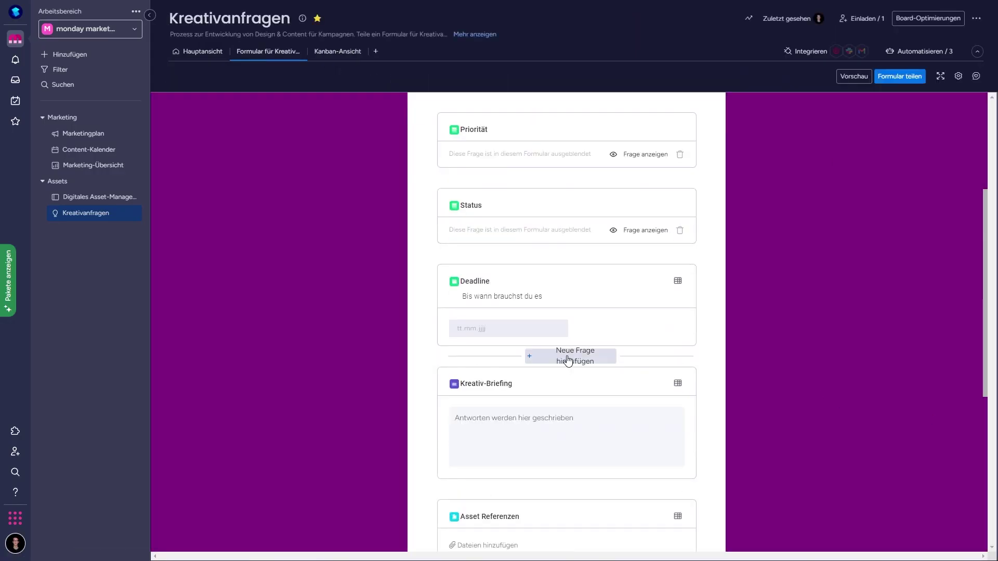
{"action": "left_click", "coordinate": [569, 359]}
{"action": "scroll", "coordinate": [574, 450], "scroll_direction": "down", "scroll_amount": 3}
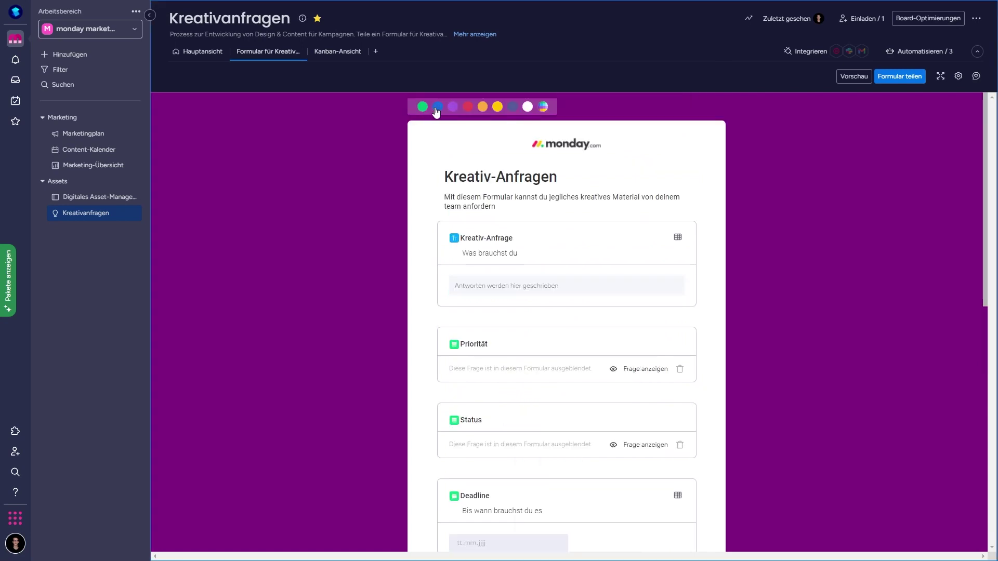
{"action": "left_click", "coordinate": [438, 106]}
{"action": "left_click", "coordinate": [514, 107]}
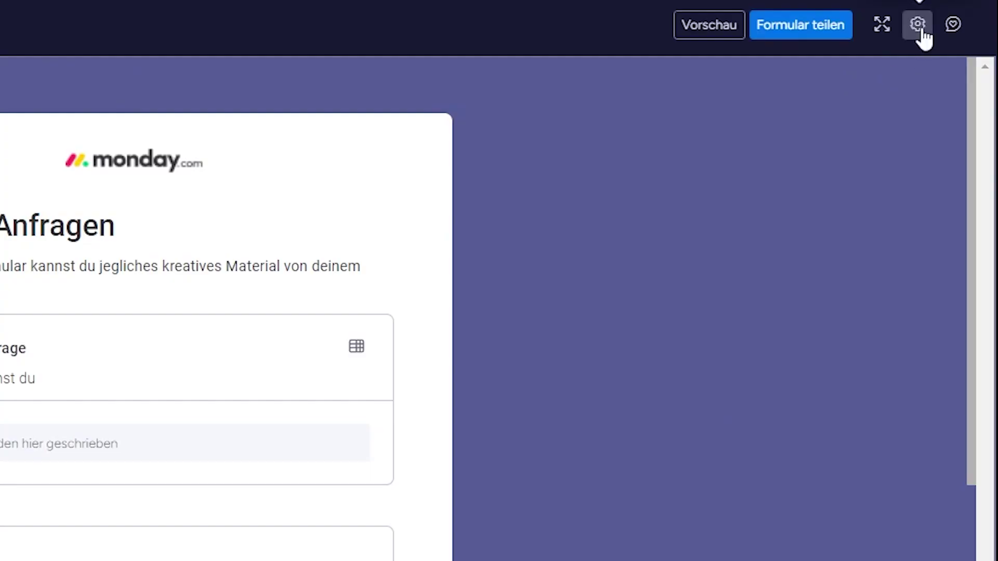
Set the form's Gruppe für Antworten to Eingehende Anfragen, and open the Kreativanfragen board's Kanban-Ansicht
{"action": "left_click", "coordinate": [959, 78]}
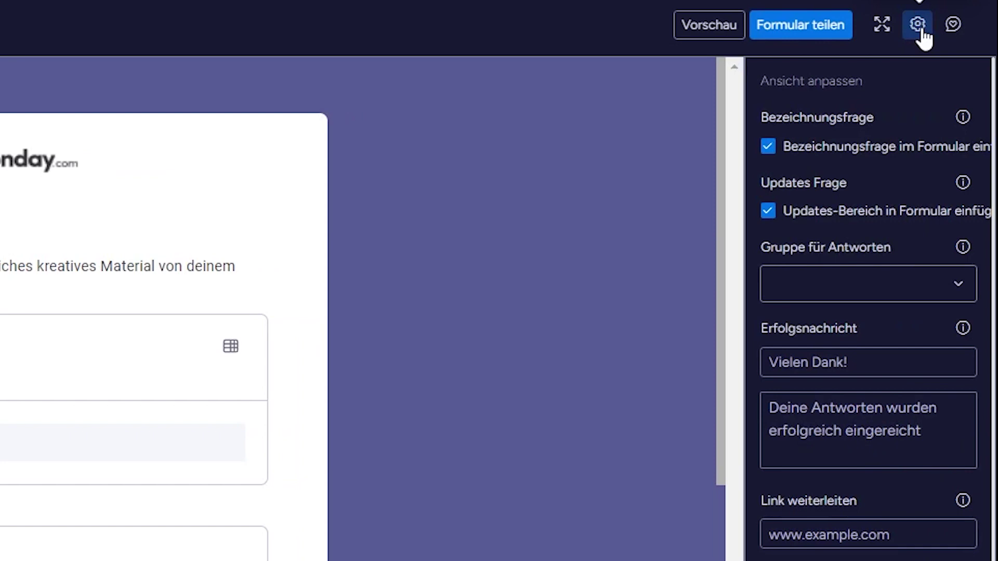
{"action": "left_click", "coordinate": [903, 285]}
{"action": "left_click", "coordinate": [870, 326]}
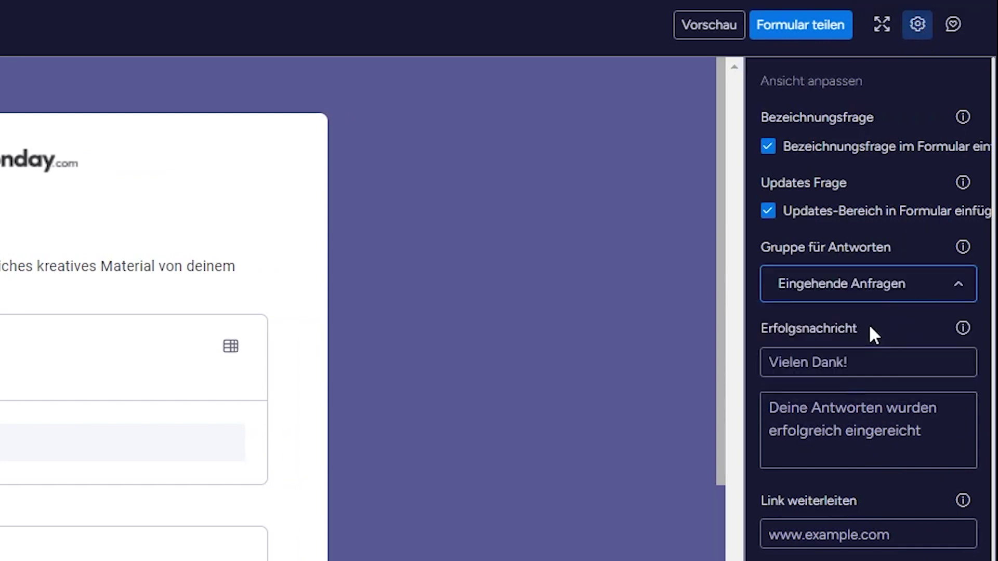
{"action": "left_click", "coordinate": [871, 361]}
{"action": "left_click", "coordinate": [861, 533]}
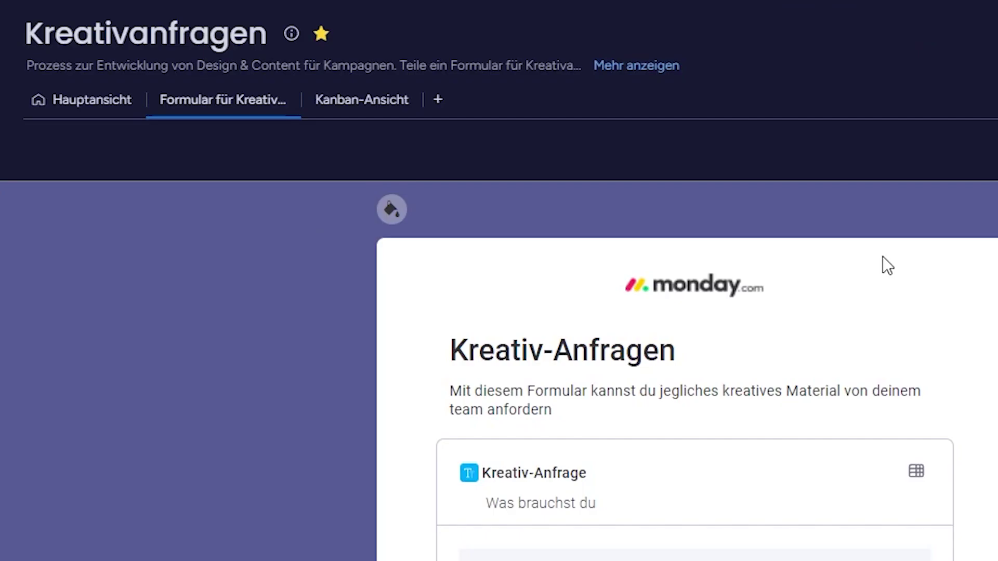
{"action": "left_click", "coordinate": [363, 102]}
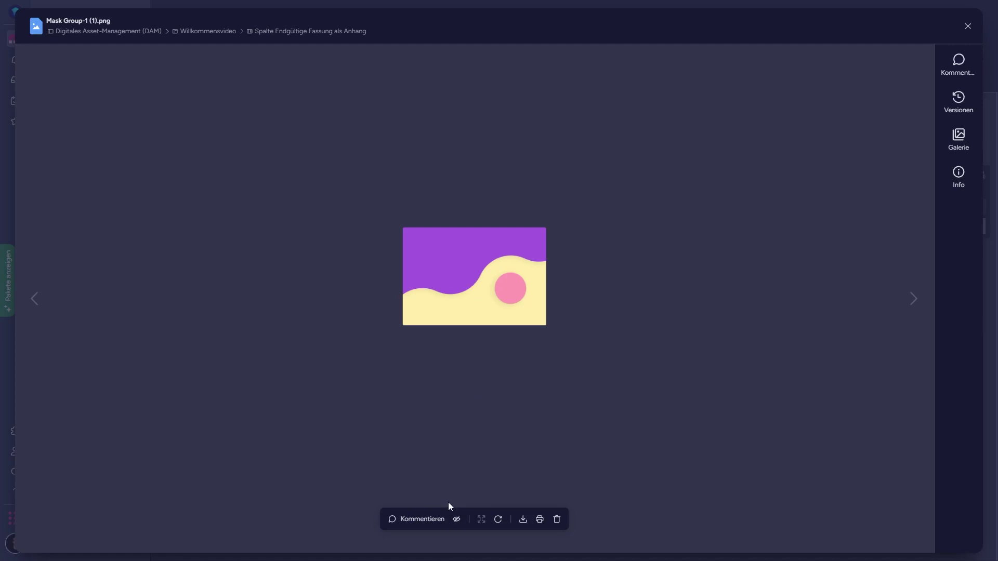
Pin the comment "dunkleres Pink bitte" to the pink circle in the image Mask Group-1 (1).png
{"action": "left_click", "coordinate": [422, 519]}
{"action": "left_click", "coordinate": [476, 280]}
{"action": "key", "text": "Escape"}
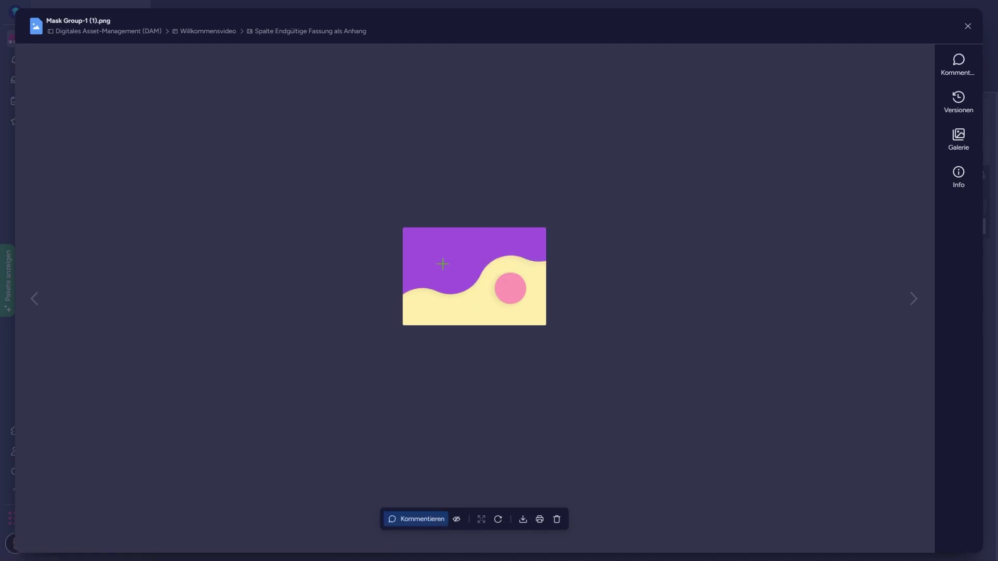
{"action": "left_click", "coordinate": [508, 292]}
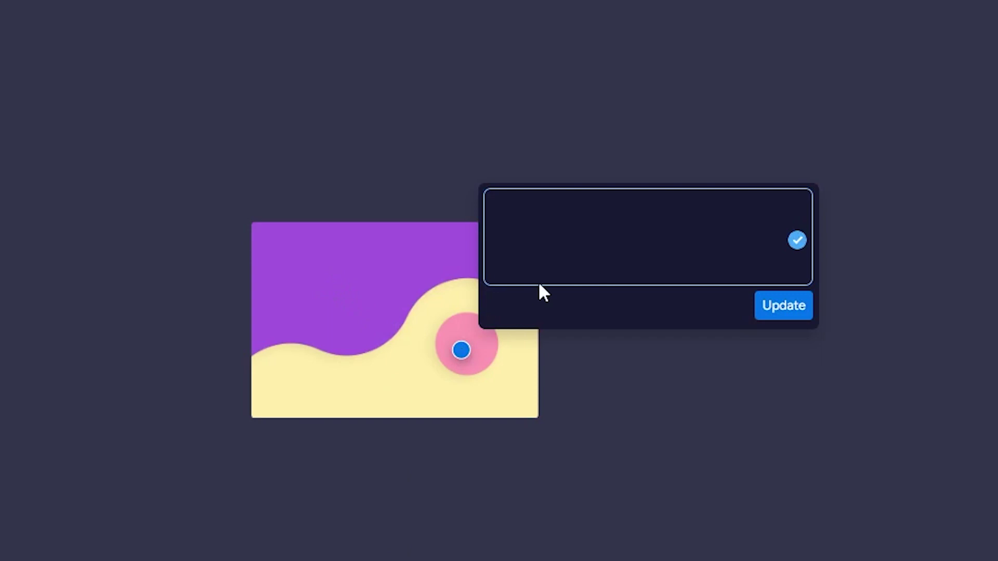
{"action": "type", "text": "dunkleres Pink bitte"}
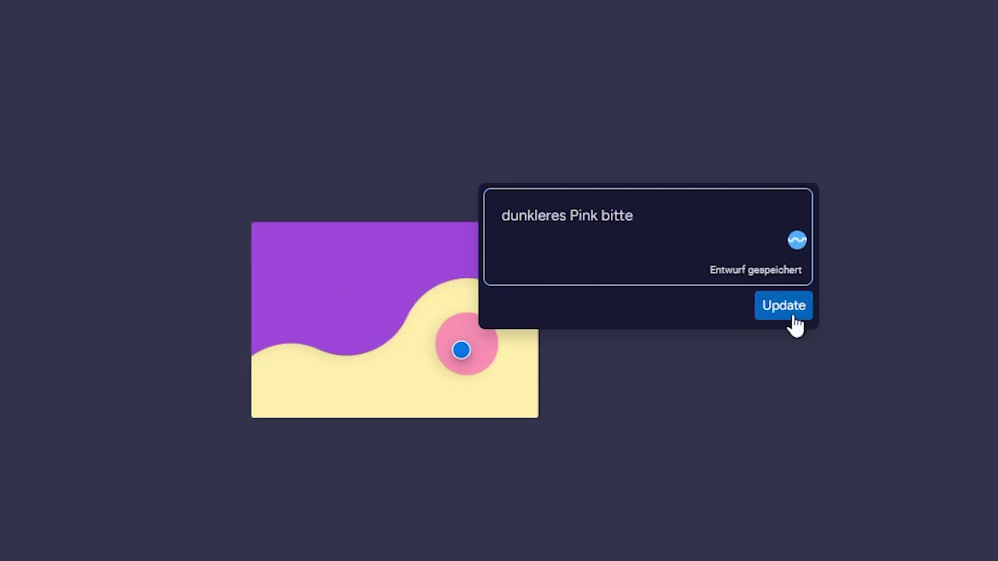
{"action": "left_click", "coordinate": [794, 318]}
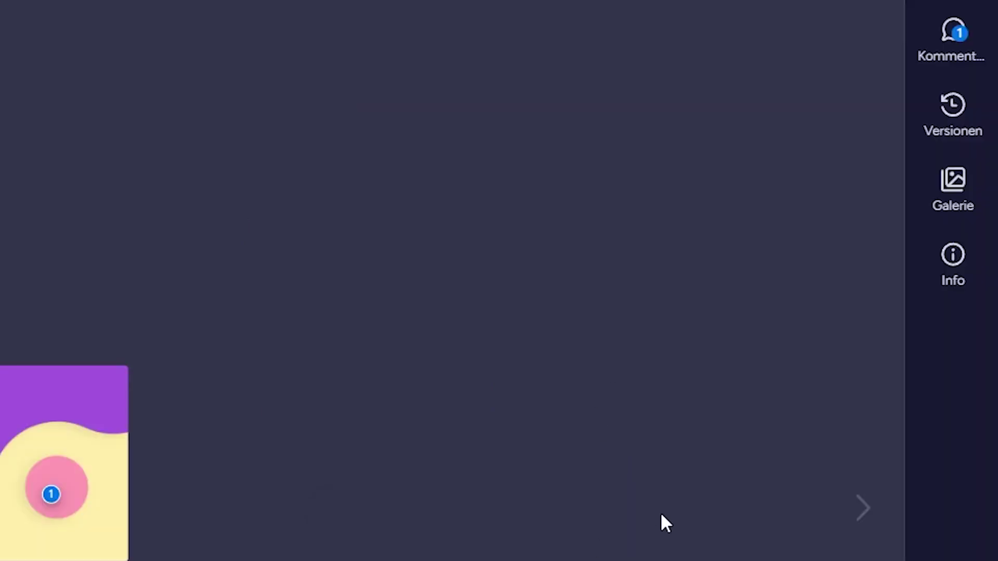
Examine the file's version history and the options offered for the earlier version Mask Group-1 (1).png
{"action": "left_click", "coordinate": [950, 104]}
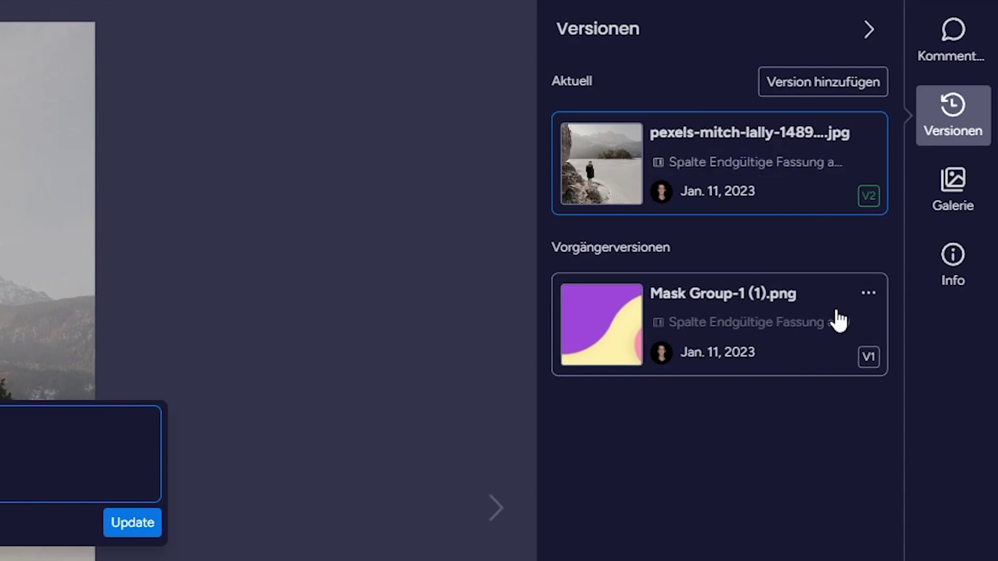
{"action": "left_click", "coordinate": [870, 295]}
{"action": "left_click", "coordinate": [871, 299]}
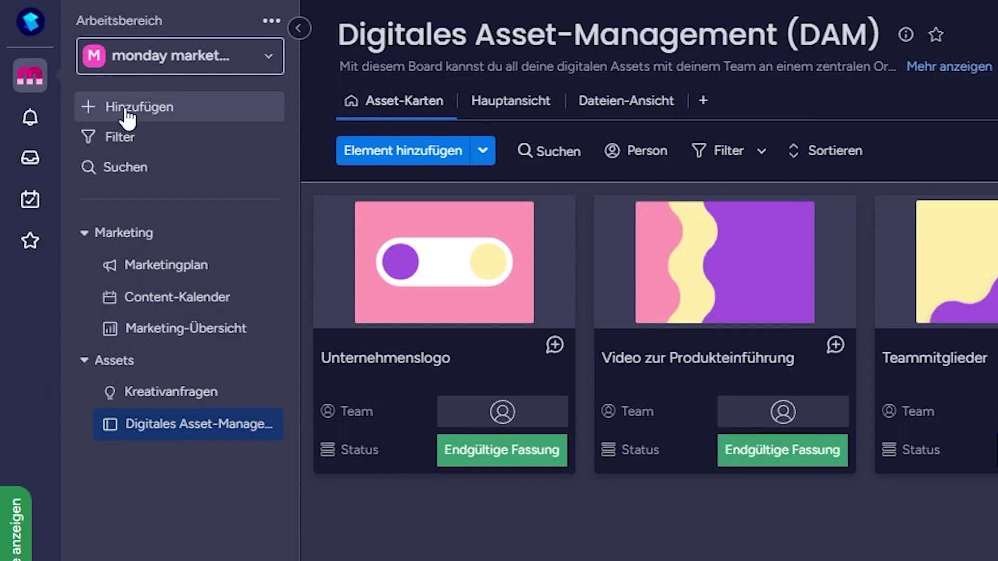
Open the workspace's options for adding new content and go to all available templates
{"action": "left_click", "coordinate": [125, 109]}
{"action": "left_click", "coordinate": [448, 265]}
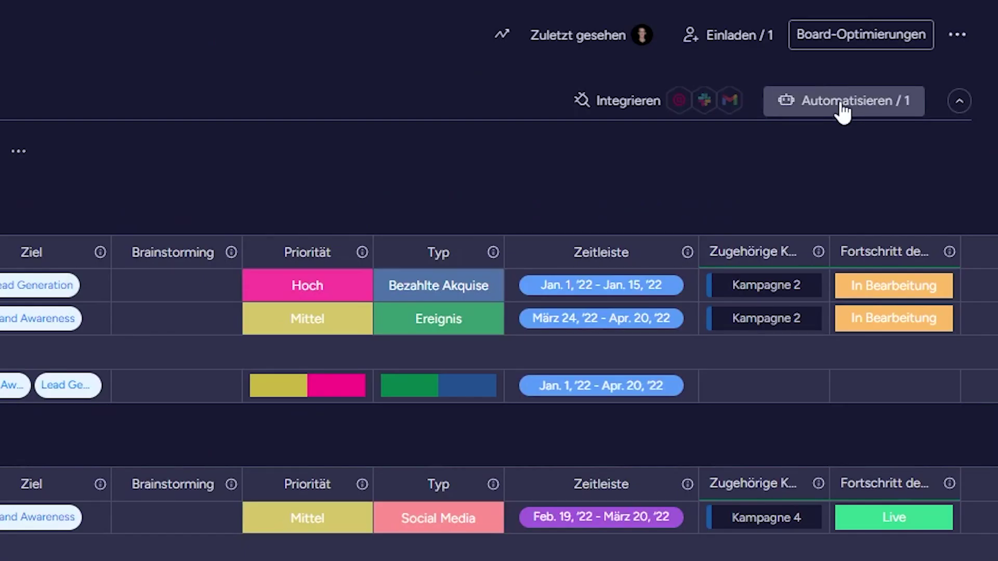
Browse the Marketingplan board's automation recipes, view the person-assigned recipe that creates a connected item in another board, and start a custom automation
{"action": "left_click", "coordinate": [843, 104]}
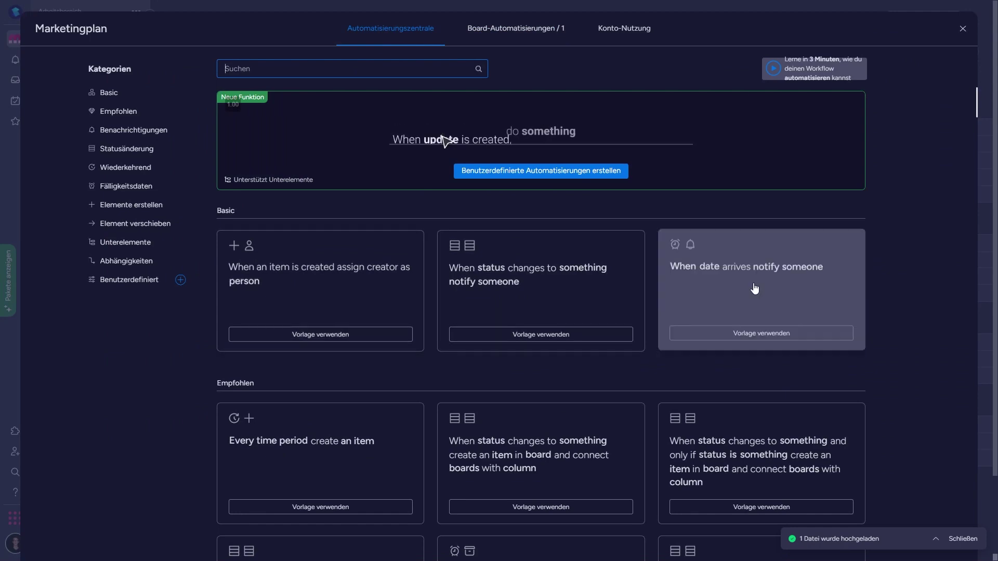
{"action": "scroll", "coordinate": [755, 289], "scroll_direction": "down", "scroll_amount": 10}
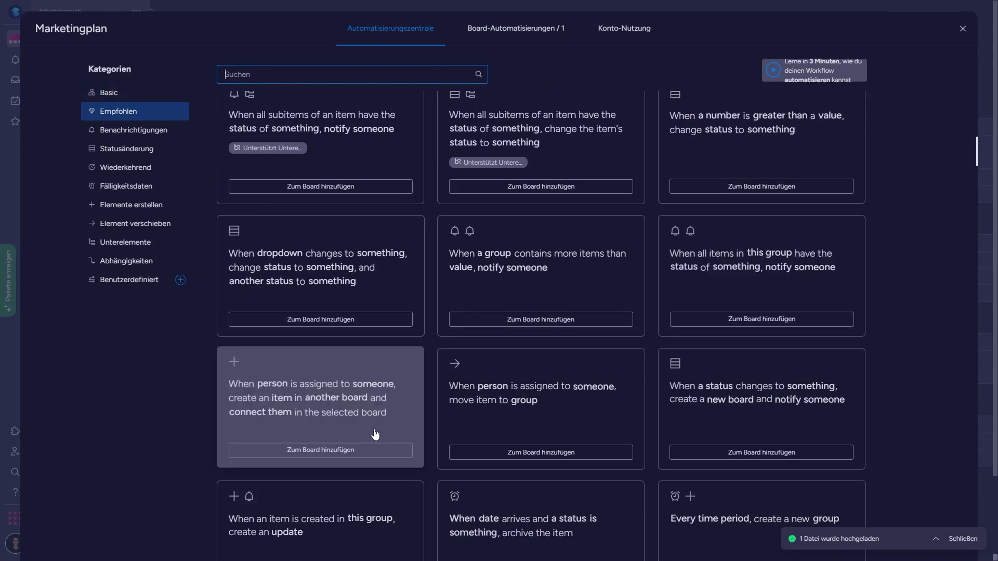
{"action": "left_click", "coordinate": [340, 451]}
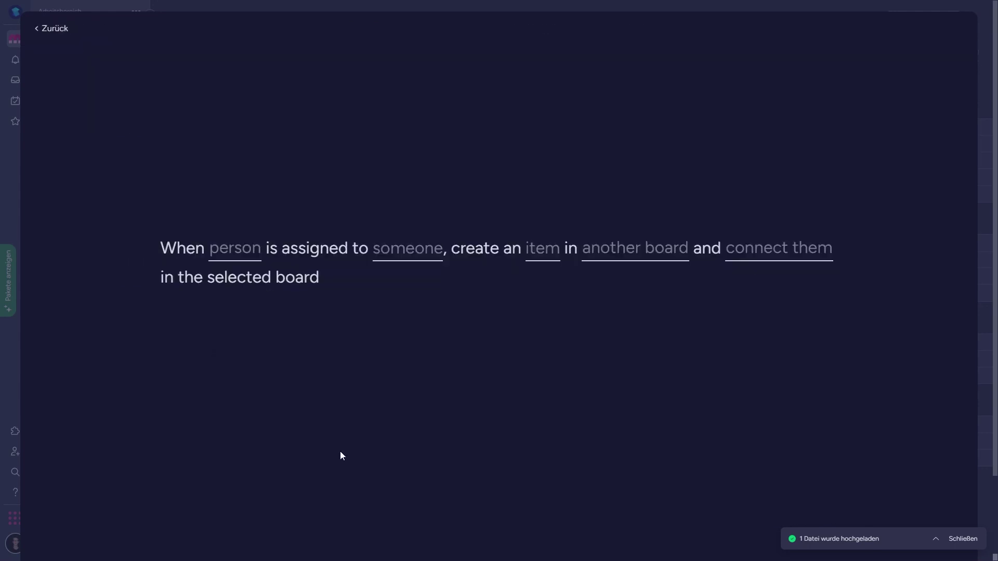
{"action": "left_click", "coordinate": [58, 33]}
{"action": "left_click", "coordinate": [122, 283]}
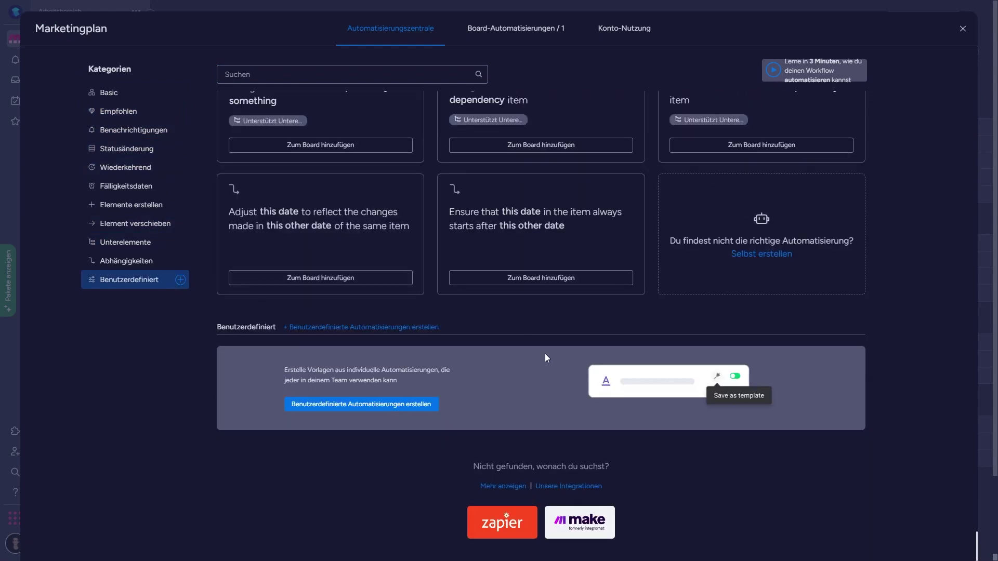
{"action": "left_click", "coordinate": [332, 408]}
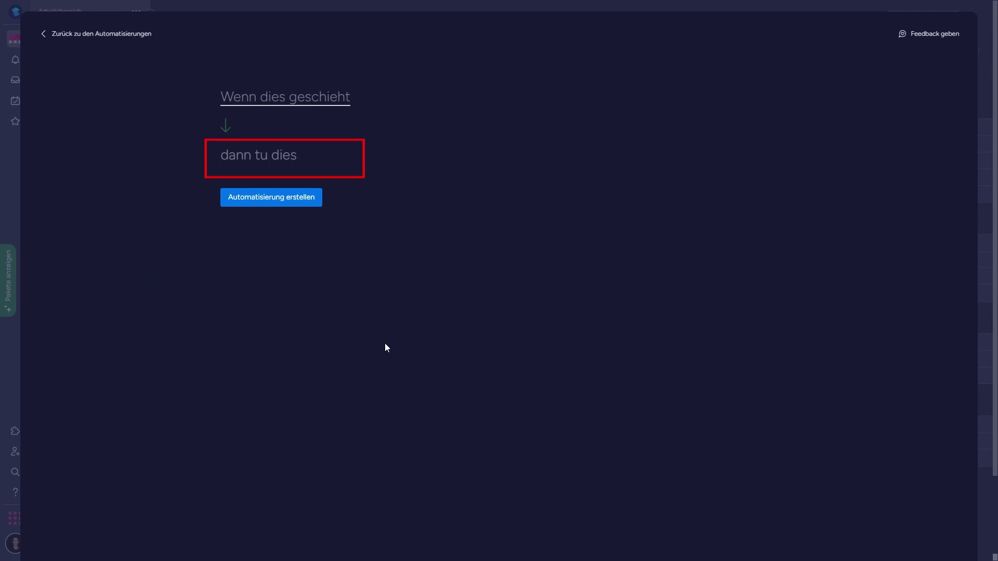
{"action": "left_click", "coordinate": [285, 101]}
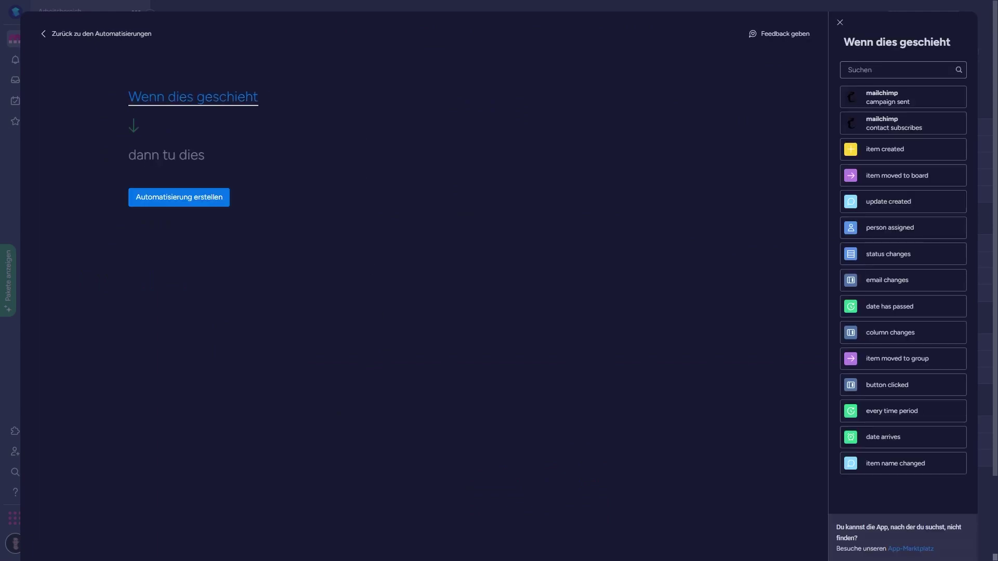
{"action": "left_click", "coordinate": [904, 257]}
{"action": "left_click", "coordinate": [245, 163]}
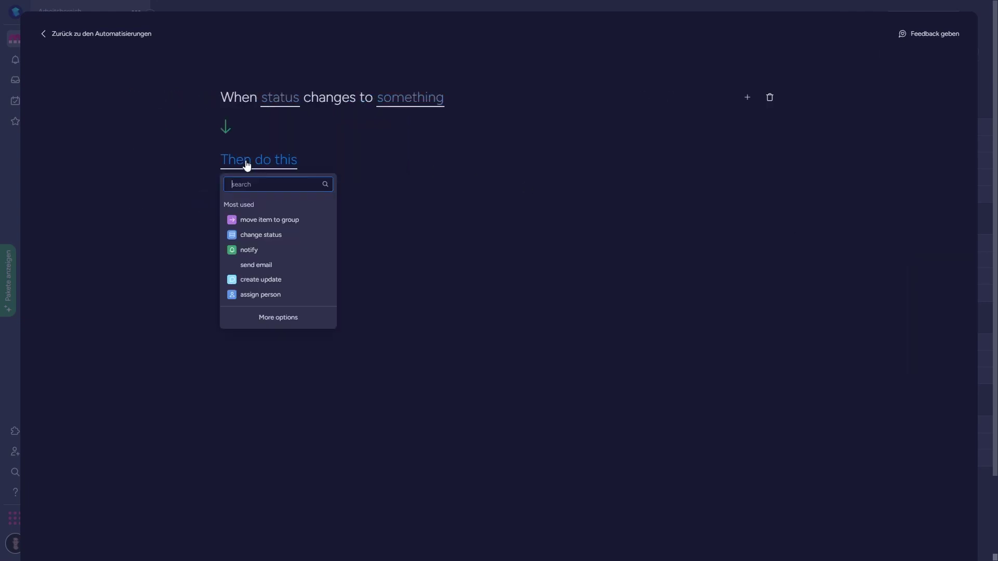
{"action": "left_click", "coordinate": [252, 250]}
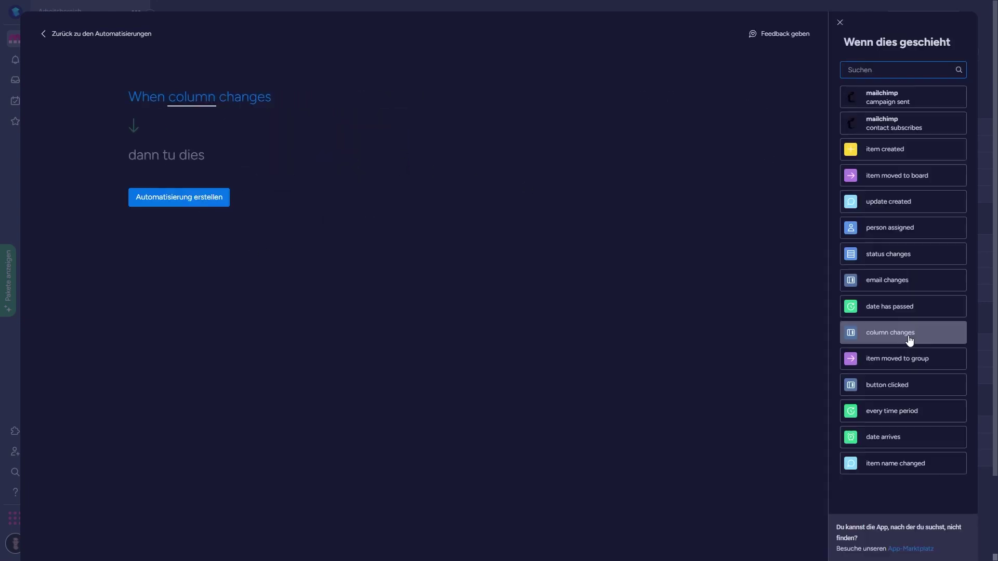
Create a custom automation that assigns the account owner as Verantwortliche/r when the Ziel column changes, and switch it off
{"action": "left_click", "coordinate": [847, 338]}
{"action": "left_click", "coordinate": [312, 151]}
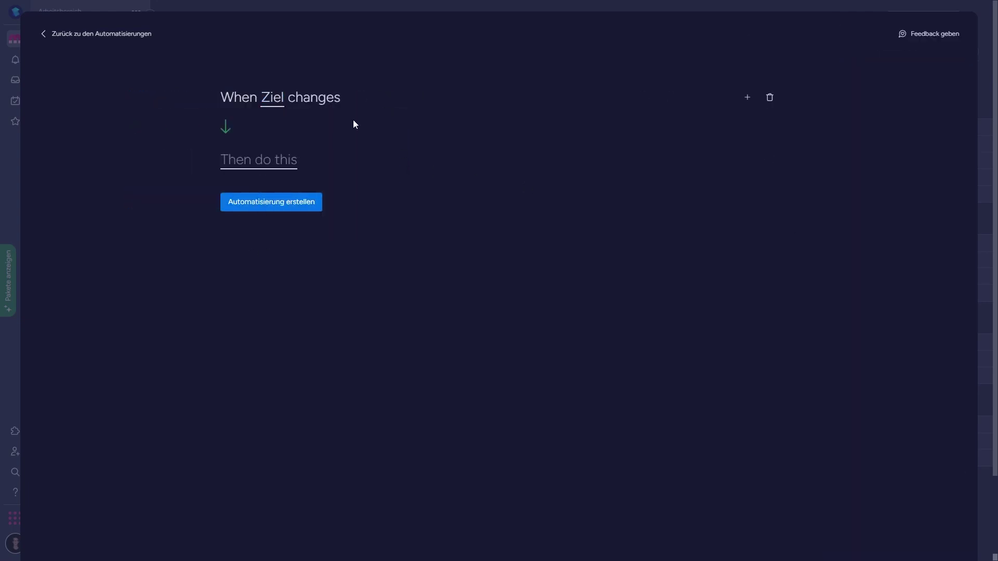
{"action": "left_click", "coordinate": [261, 165]}
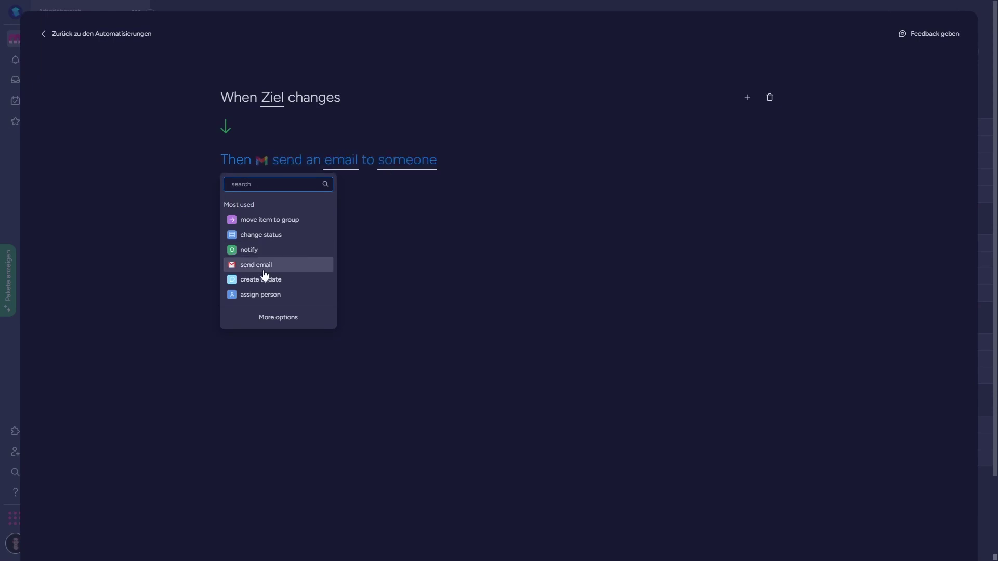
{"action": "left_click", "coordinate": [257, 295]}
{"action": "left_click", "coordinate": [269, 207]}
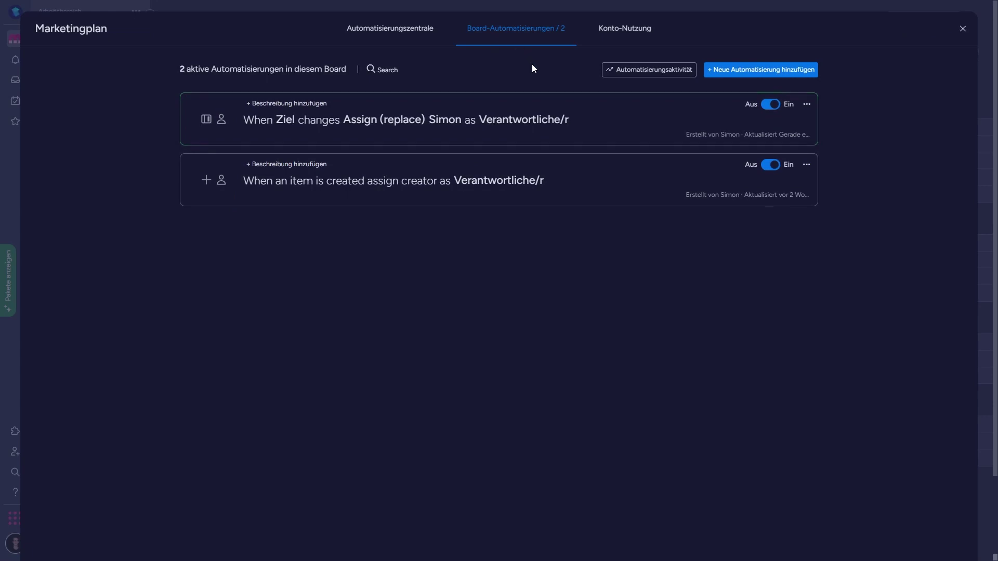
{"action": "left_click", "coordinate": [770, 106]}
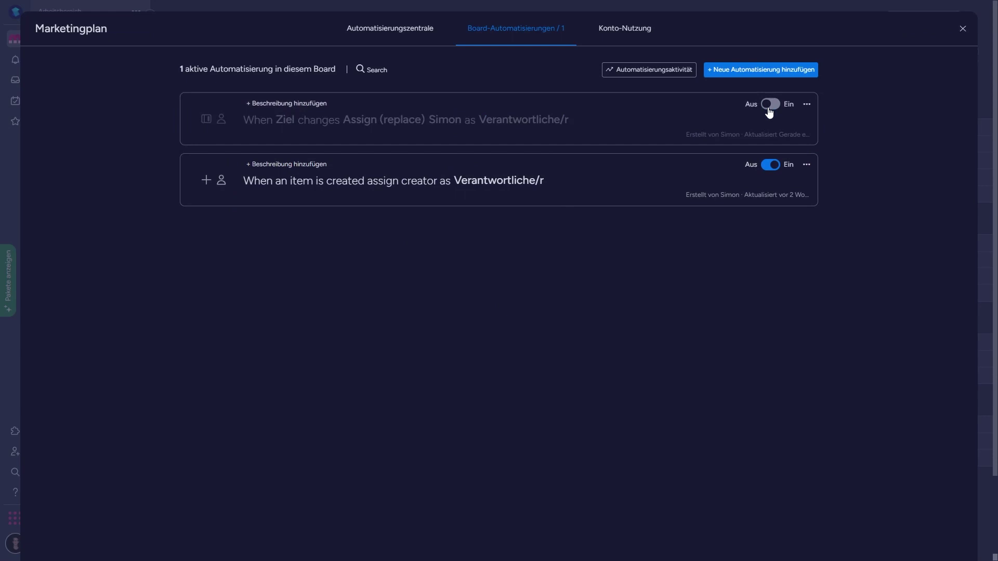
Examine the disabled Ziel automation's description field and management options, and review the Konto-Nutzung for all automations
{"action": "left_click", "coordinate": [807, 105]}
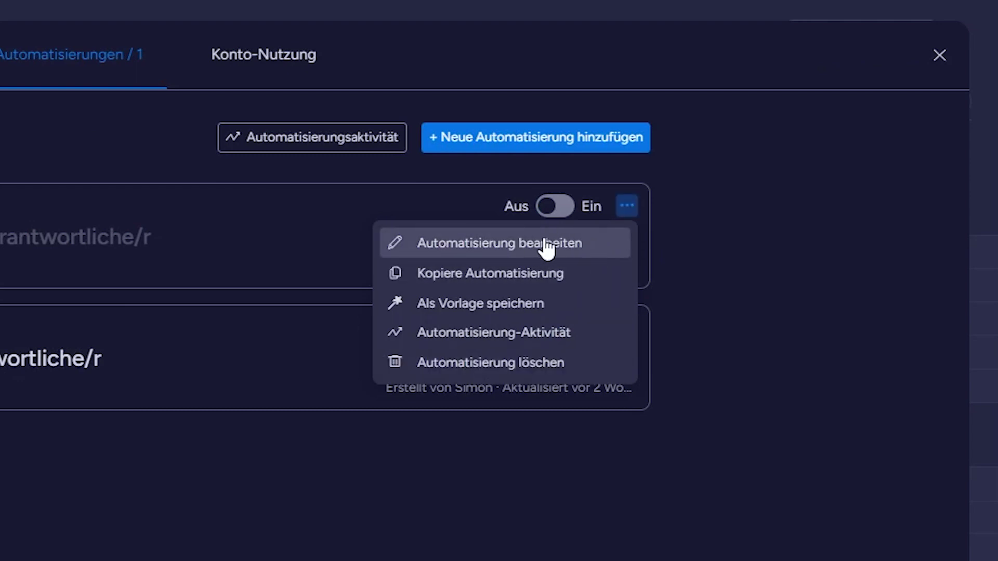
{"action": "left_click", "coordinate": [286, 203]}
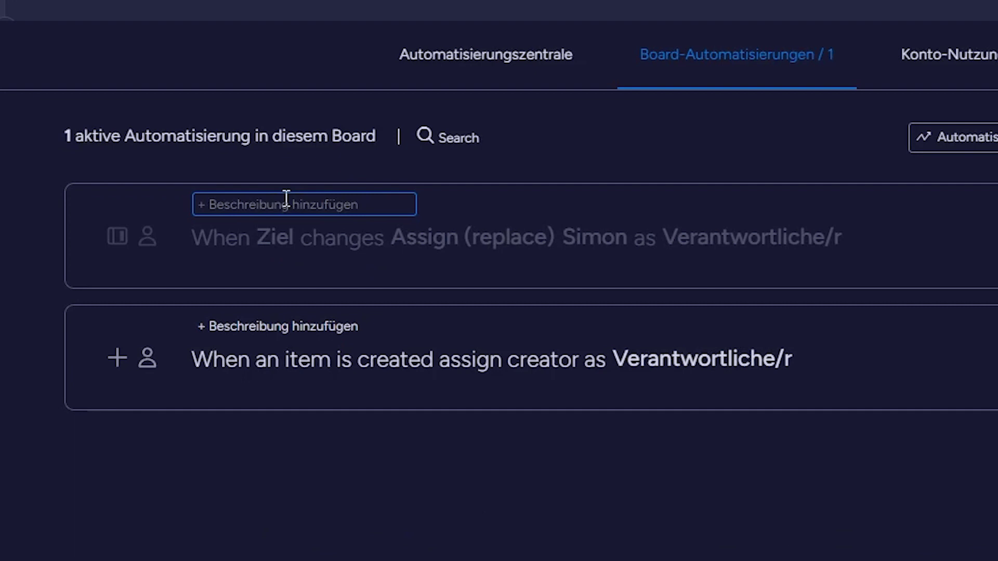
{"action": "left_click", "coordinate": [629, 207]}
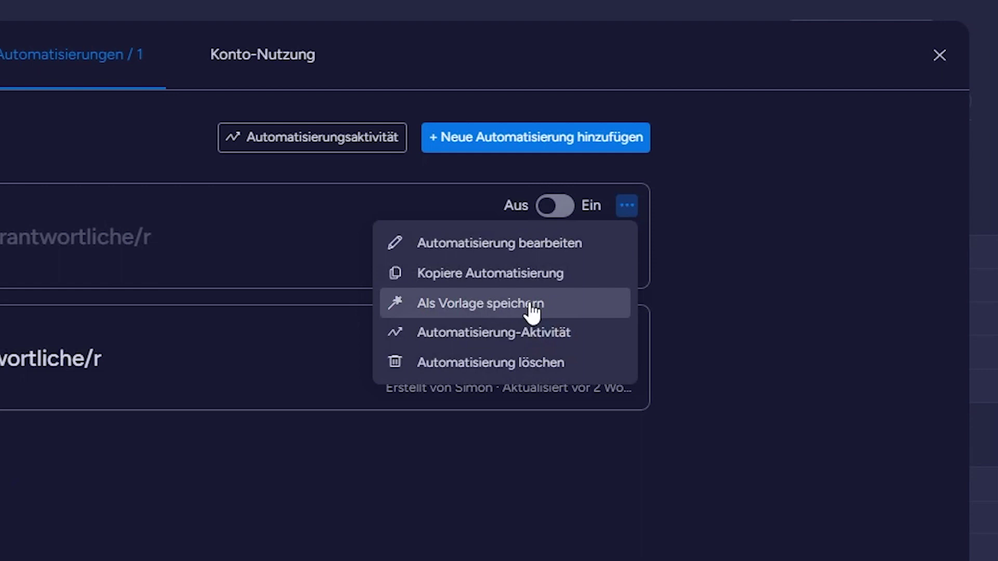
{"action": "left_click", "coordinate": [813, 245]}
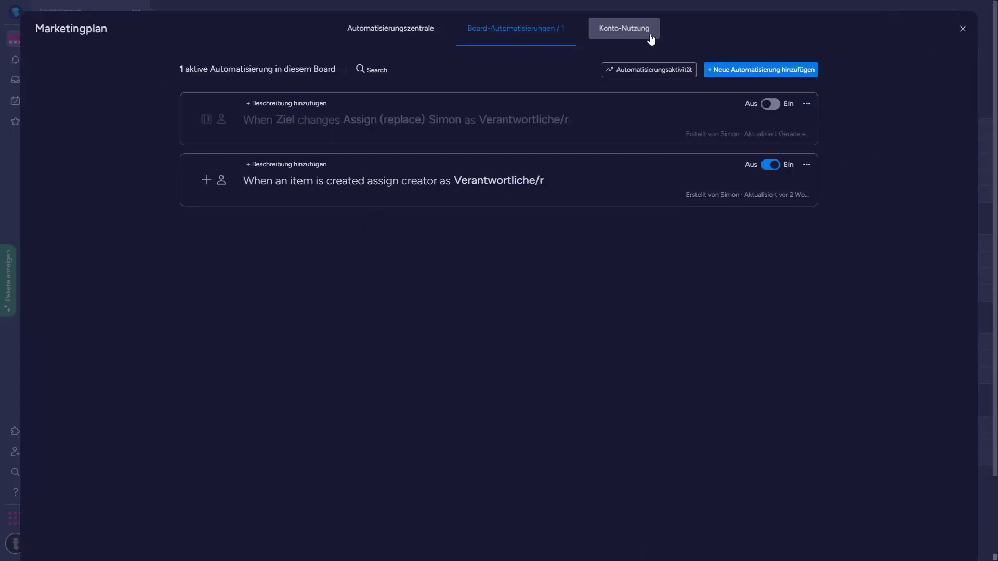
{"action": "left_click", "coordinate": [624, 29]}
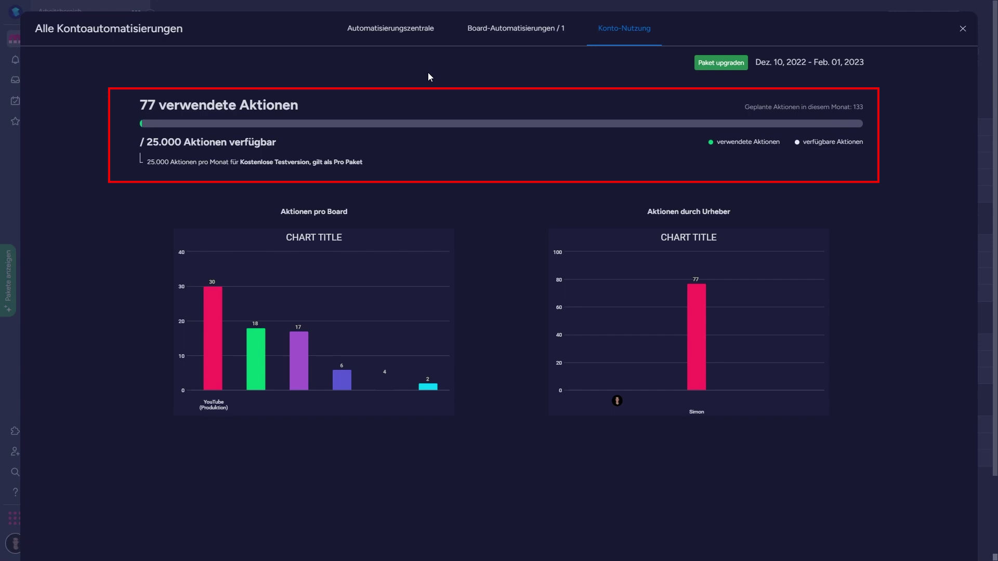
{"action": "left_click", "coordinate": [407, 39]}
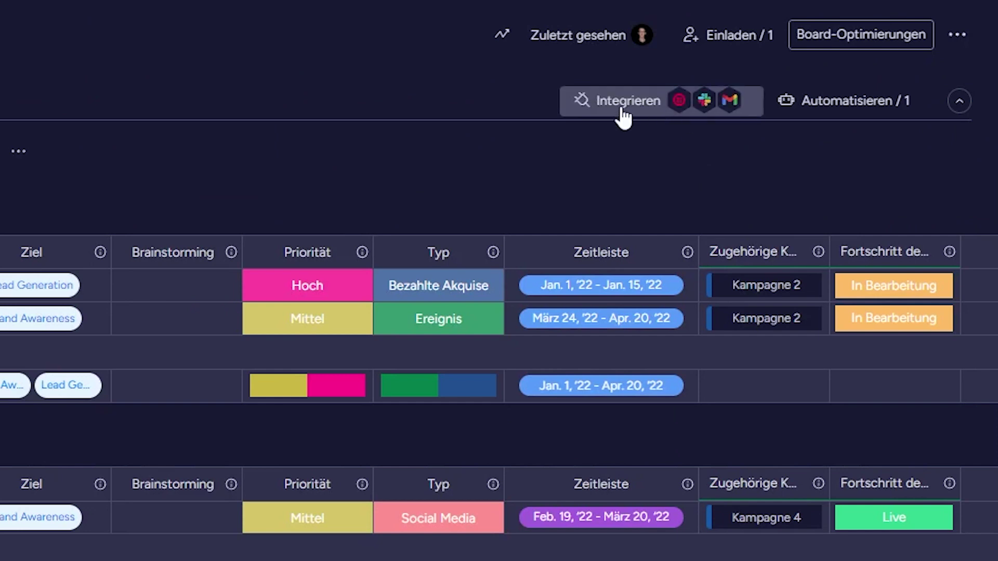
Browse the Marketingplan board's available integrations and open the Google Ads recipe that syncs campaign data to the board every time period
{"action": "left_click", "coordinate": [622, 101]}
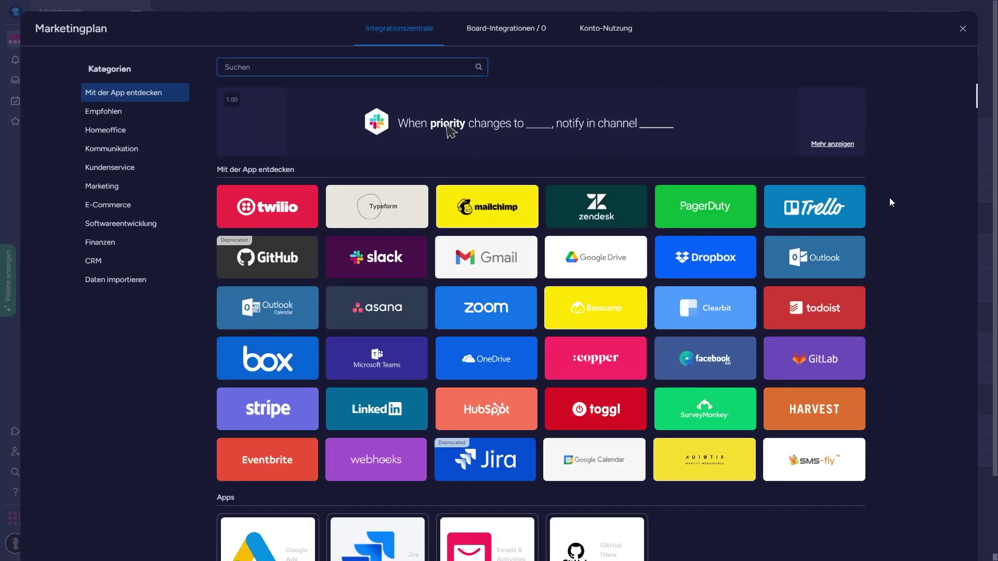
{"action": "scroll", "coordinate": [890, 202], "scroll_direction": "down", "scroll_amount": 4}
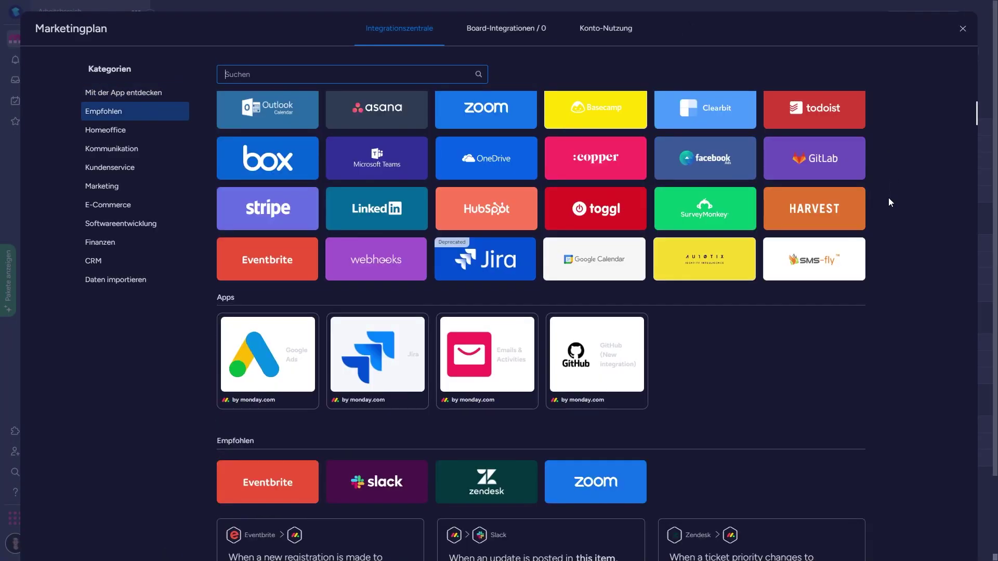
{"action": "left_click", "coordinate": [281, 366]}
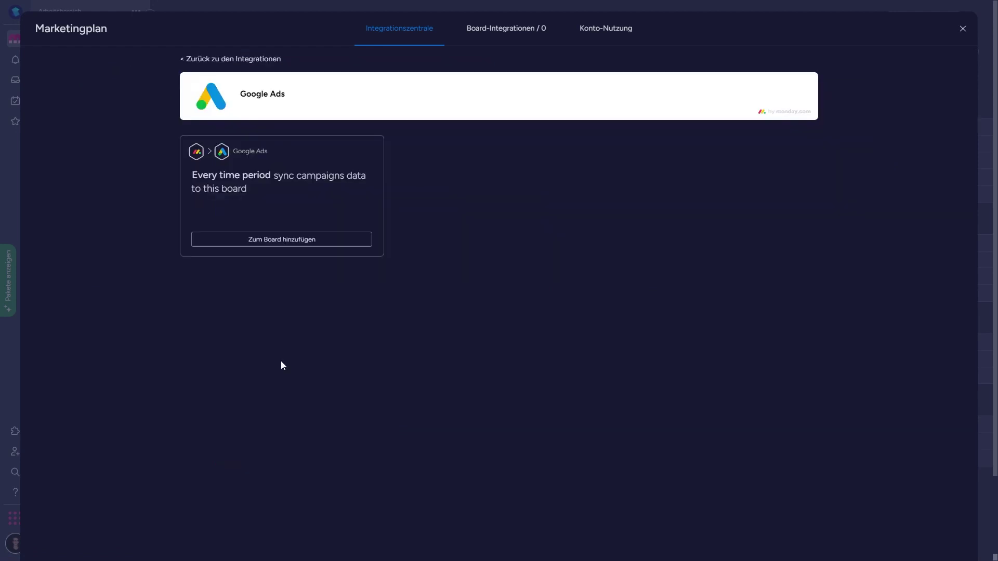
{"action": "left_click", "coordinate": [300, 240]}
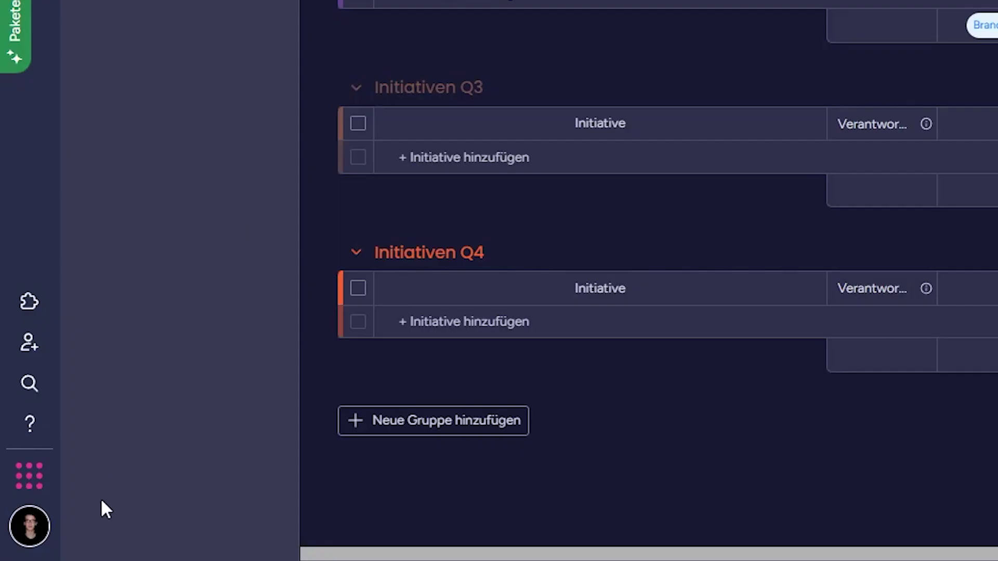
Go to the account's Admin area and examine the user management, including the products assigned to the admin
{"action": "left_click", "coordinate": [37, 527]}
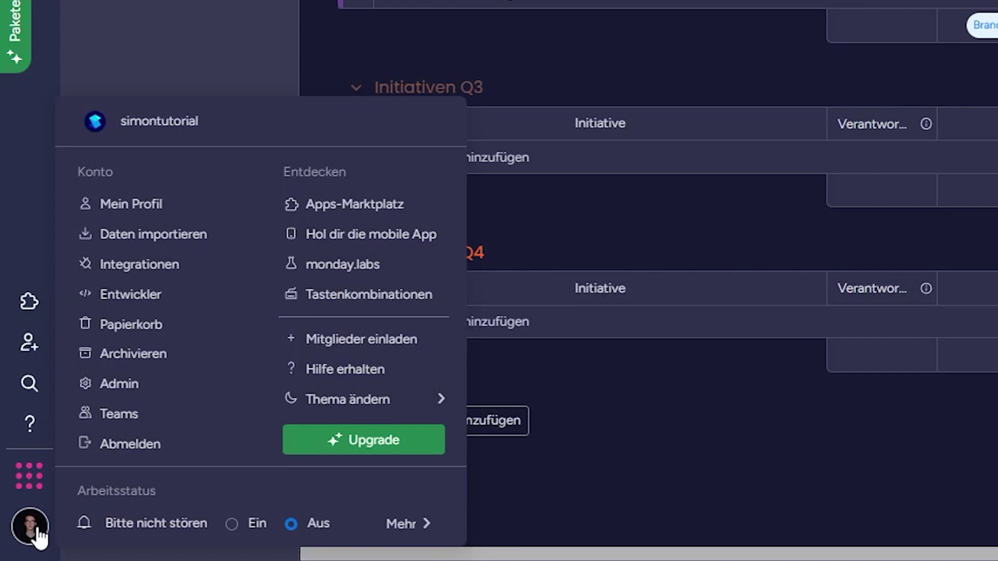
{"action": "left_click", "coordinate": [156, 391]}
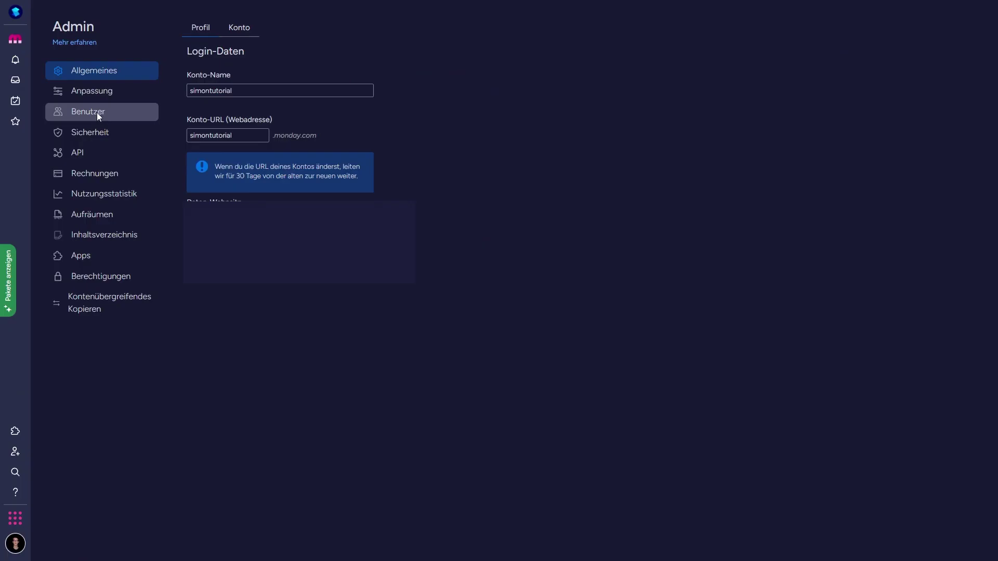
{"action": "left_click", "coordinate": [98, 115]}
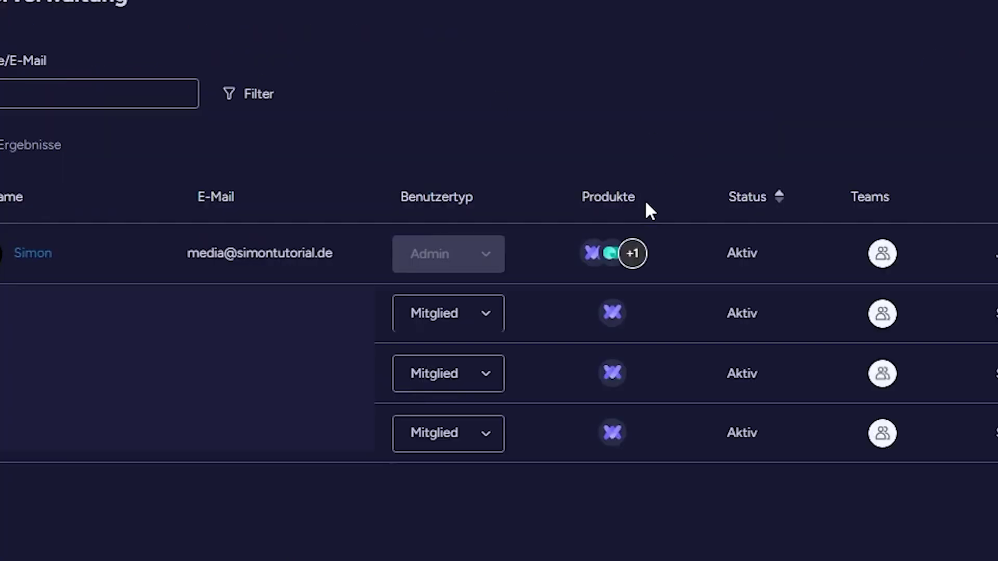
{"action": "left_click", "coordinate": [632, 254]}
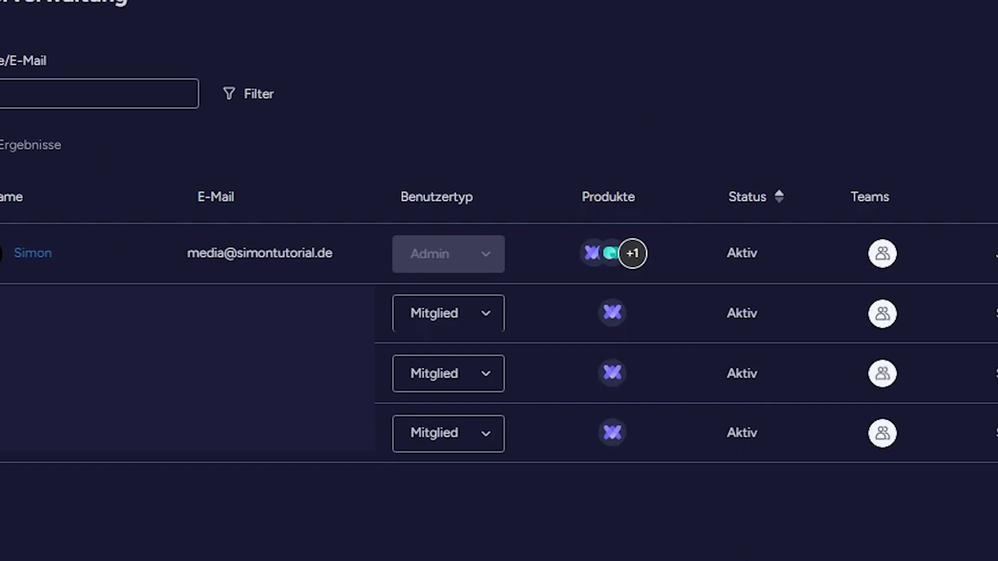
Review the account's Rechnungen section, covering the monday marketer product, the invoices, the payment method and the Übersicht
{"action": "left_click", "coordinate": [90, 176]}
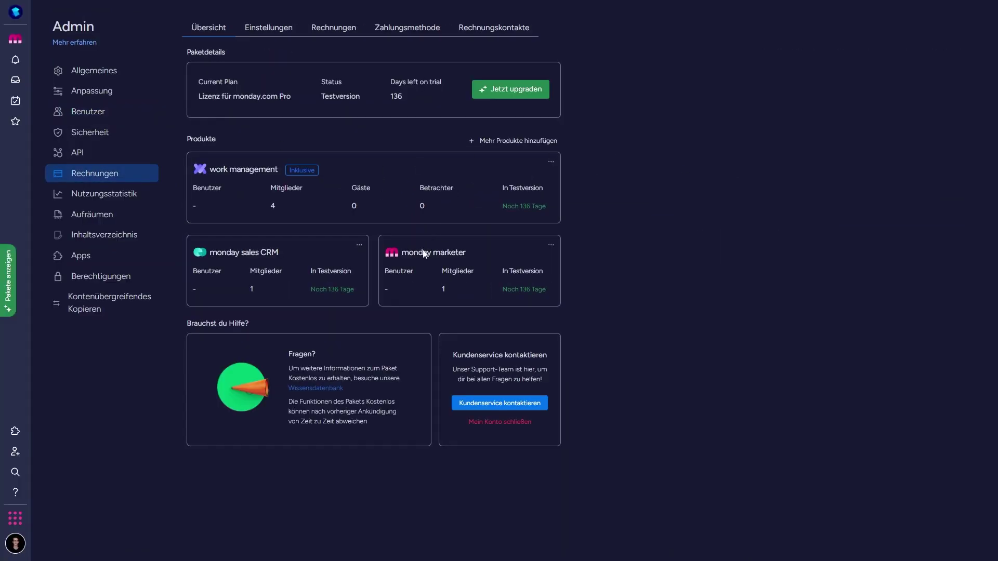
{"action": "left_click_drag", "start_coordinate": [398, 252], "coordinate": [463, 282]}
{"action": "left_click", "coordinate": [480, 281]}
{"action": "left_click", "coordinate": [351, 31]}
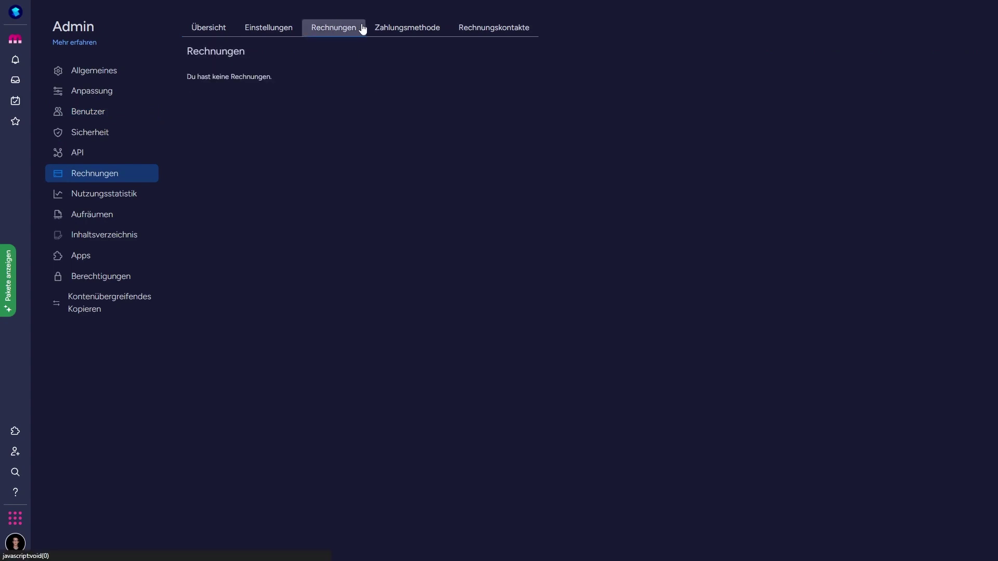
{"action": "left_click", "coordinate": [424, 32]}
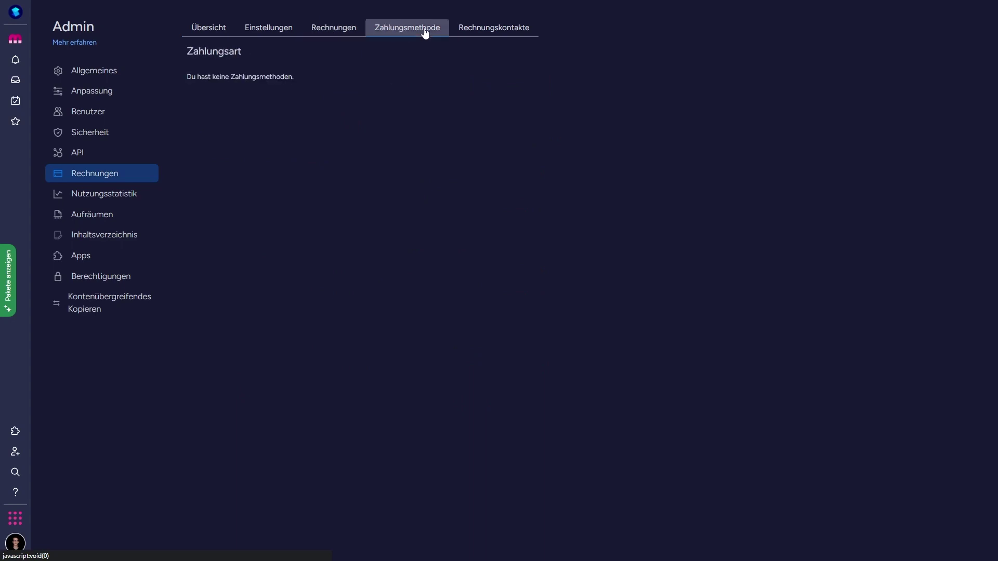
{"action": "left_click", "coordinate": [211, 32]}
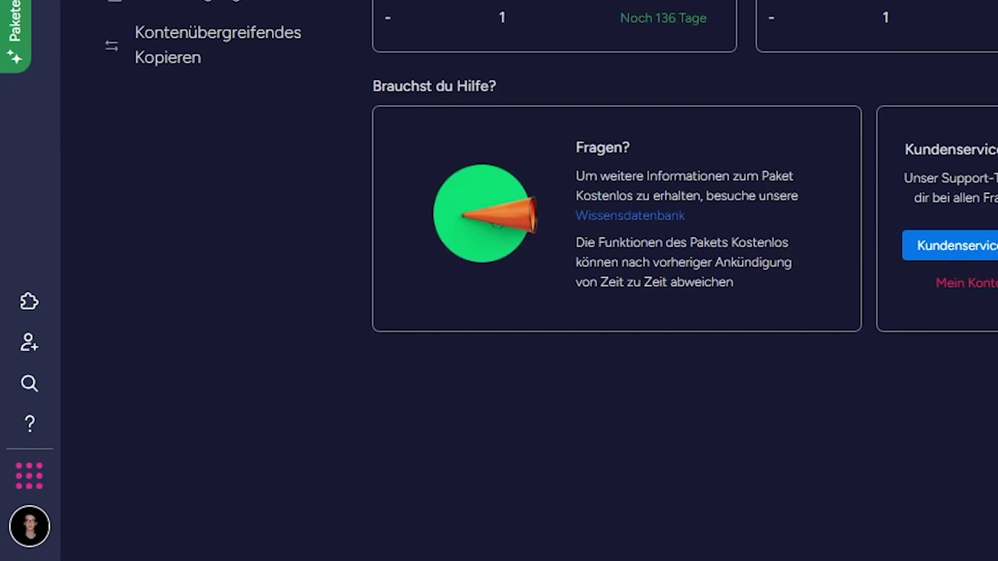
Look through the Arbeitsstatus and Benachrichtigungen settings of the own profile, and set its Zeitformat to 24 Stunden
{"action": "left_click", "coordinate": [33, 529]}
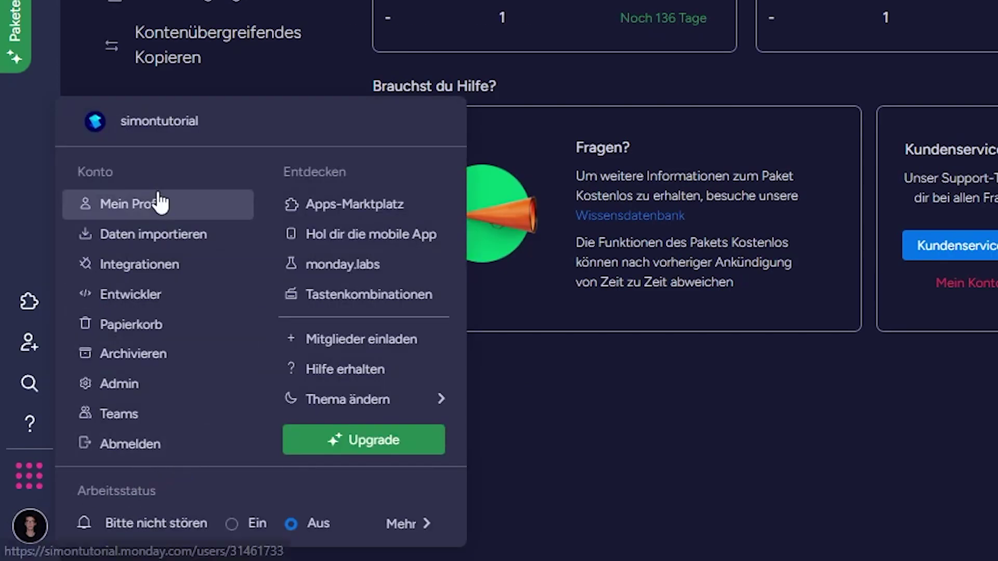
{"action": "left_click", "coordinate": [211, 197]}
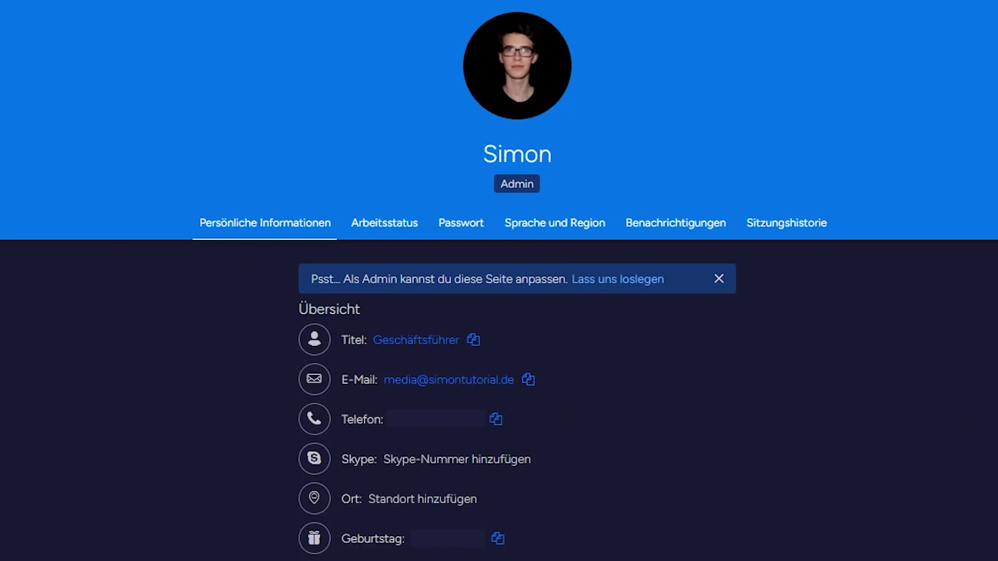
{"action": "left_click", "coordinate": [395, 228]}
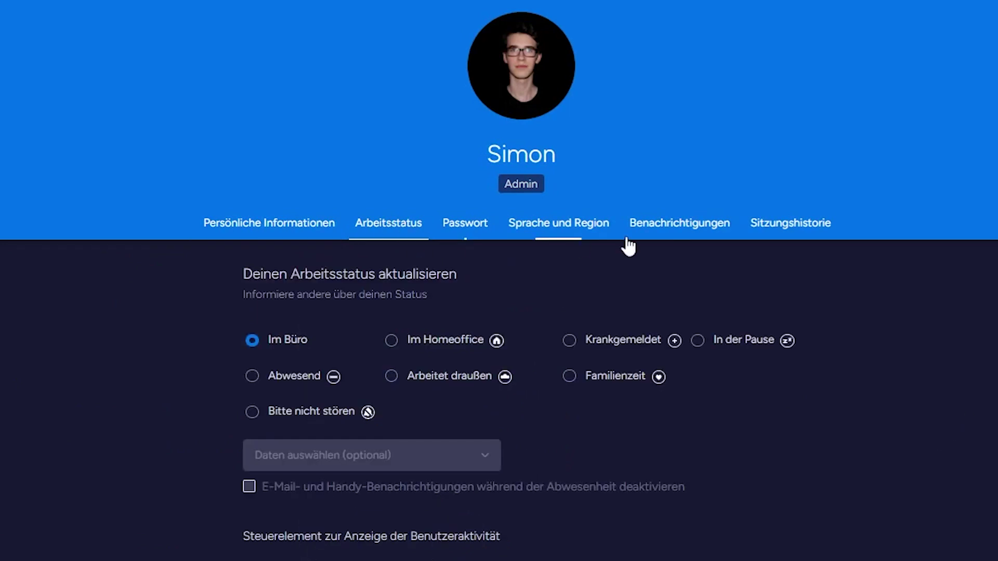
{"action": "left_click", "coordinate": [680, 229]}
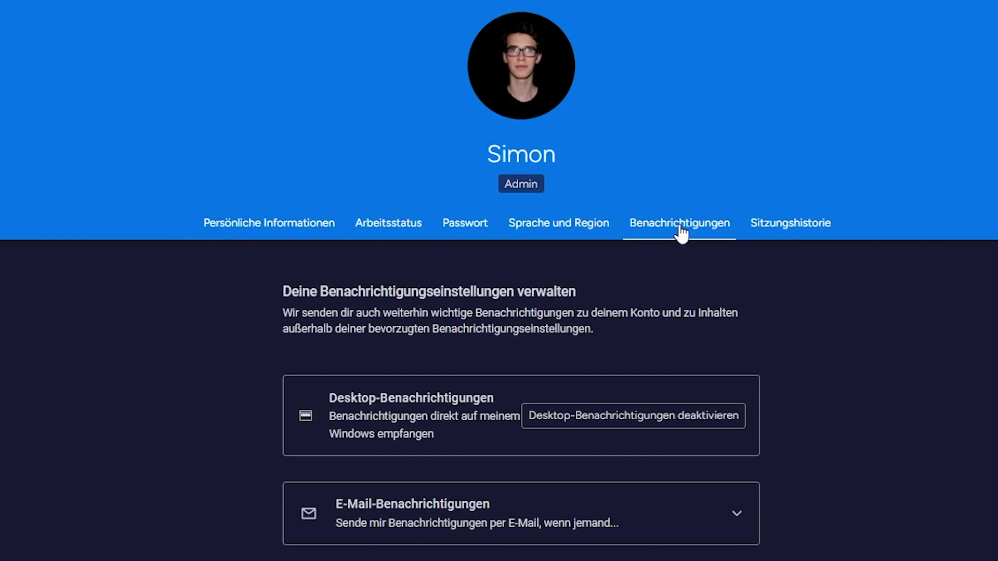
{"action": "left_click", "coordinate": [535, 235]}
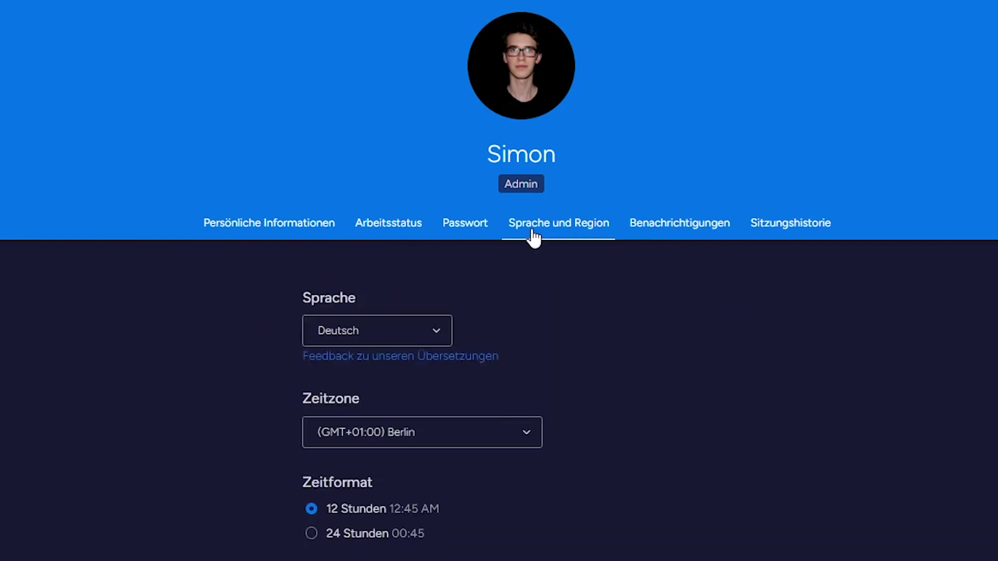
{"action": "left_click", "coordinate": [325, 538]}
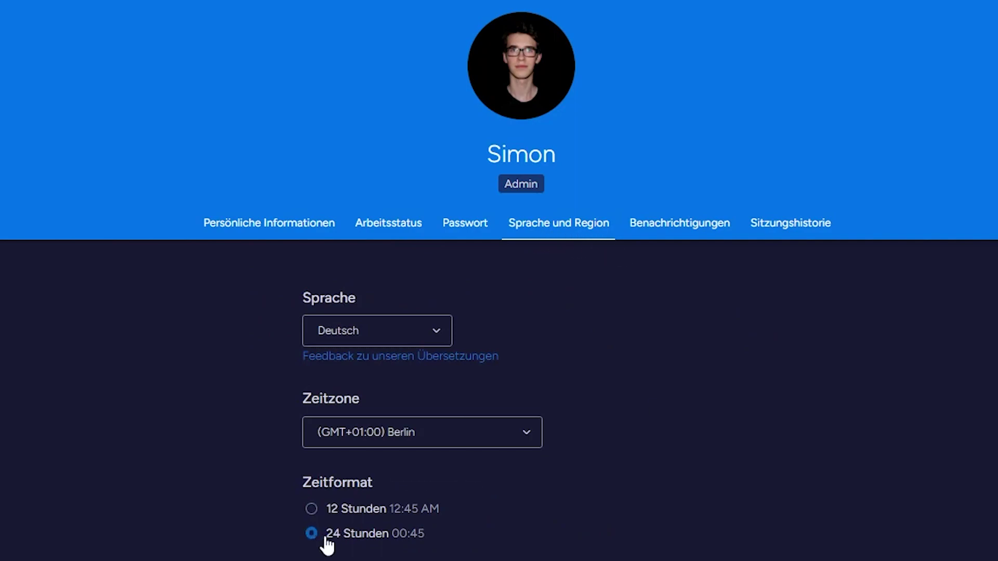